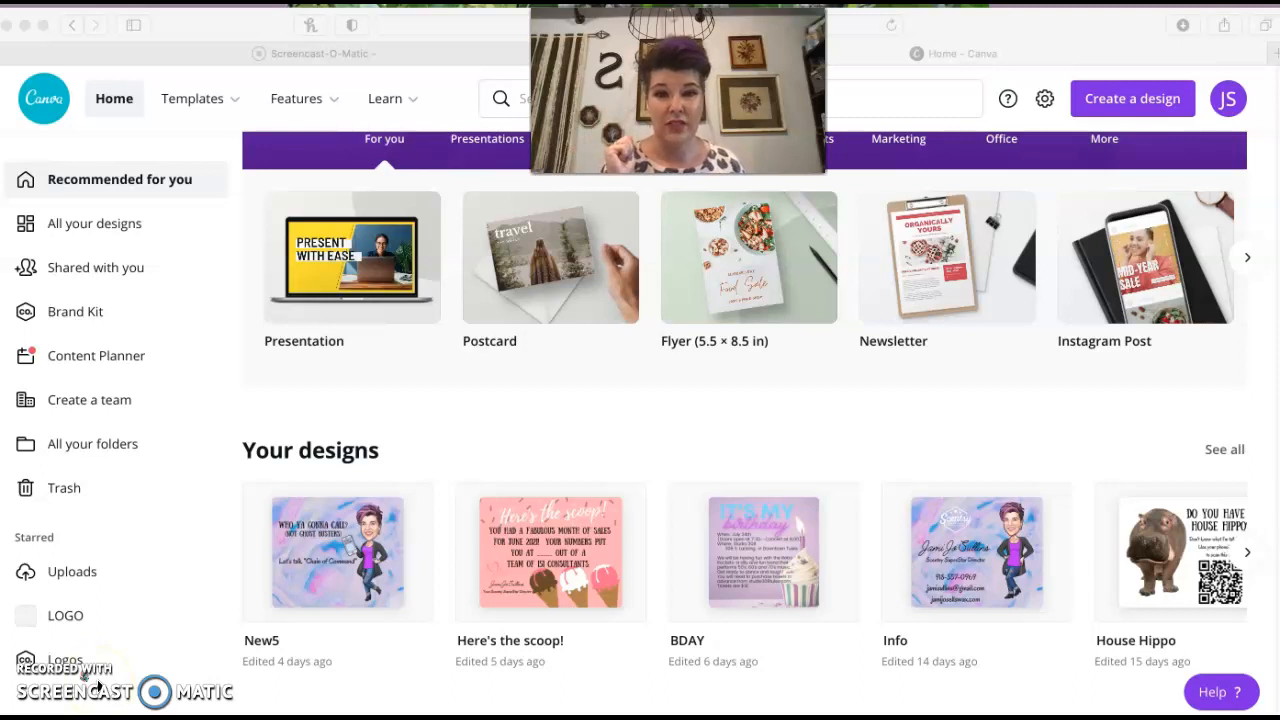
Open the Facebook post templates gallery and browse its templates
{"action": "left_click", "coordinate": [212, 286]}
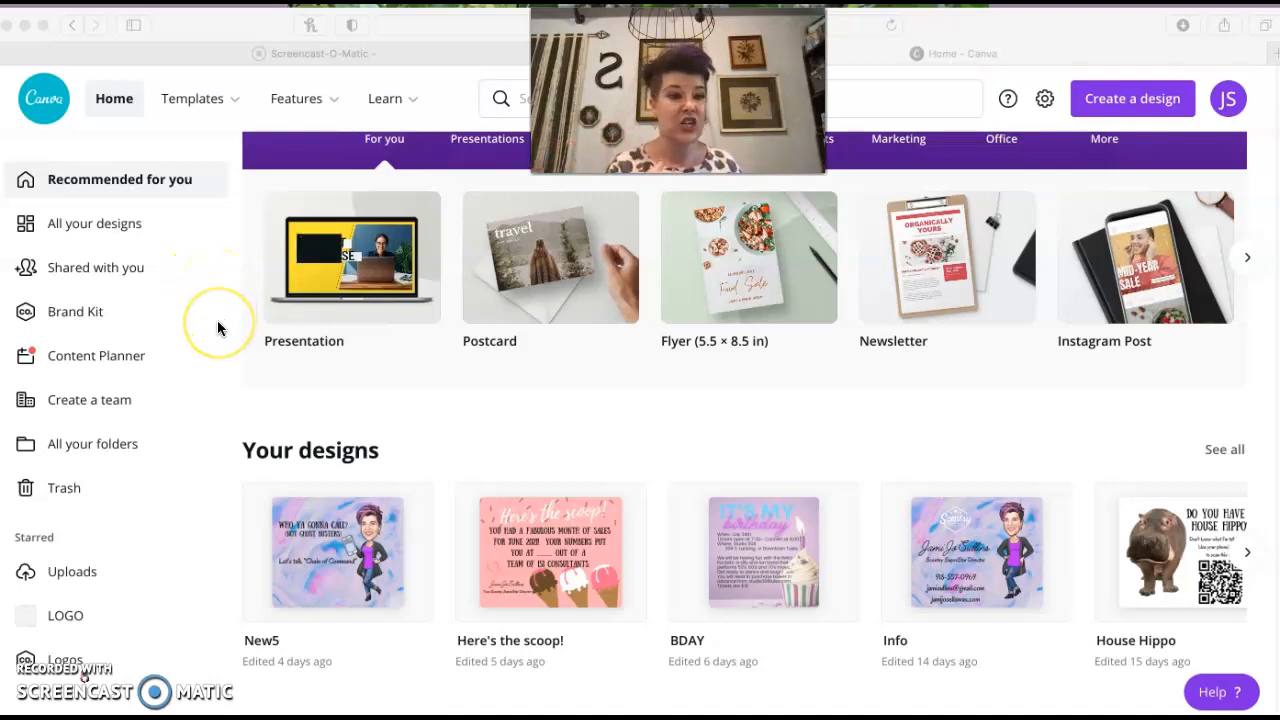
{"action": "left_click", "coordinate": [229, 104]}
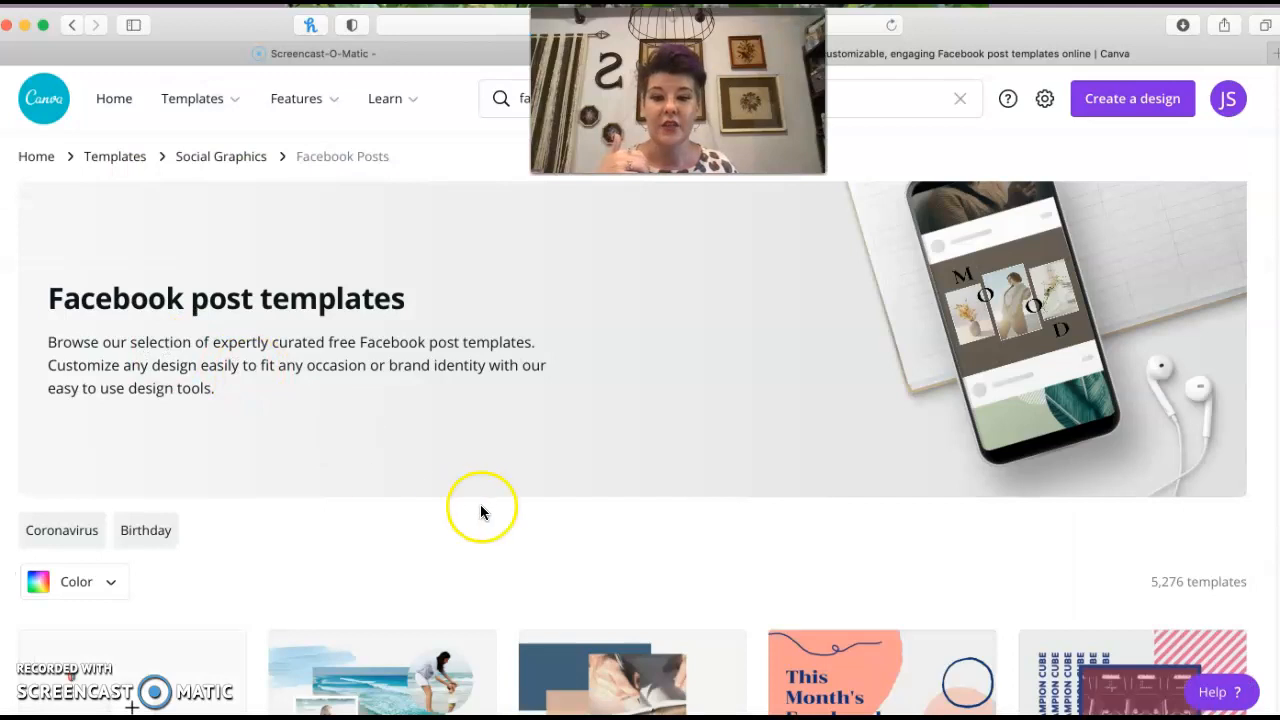
{"action": "scroll", "coordinate": [529, 491], "scroll_direction": "down", "scroll_amount": 5}
{"action": "scroll", "coordinate": [611, 500], "scroll_direction": "down", "scroll_amount": 3}
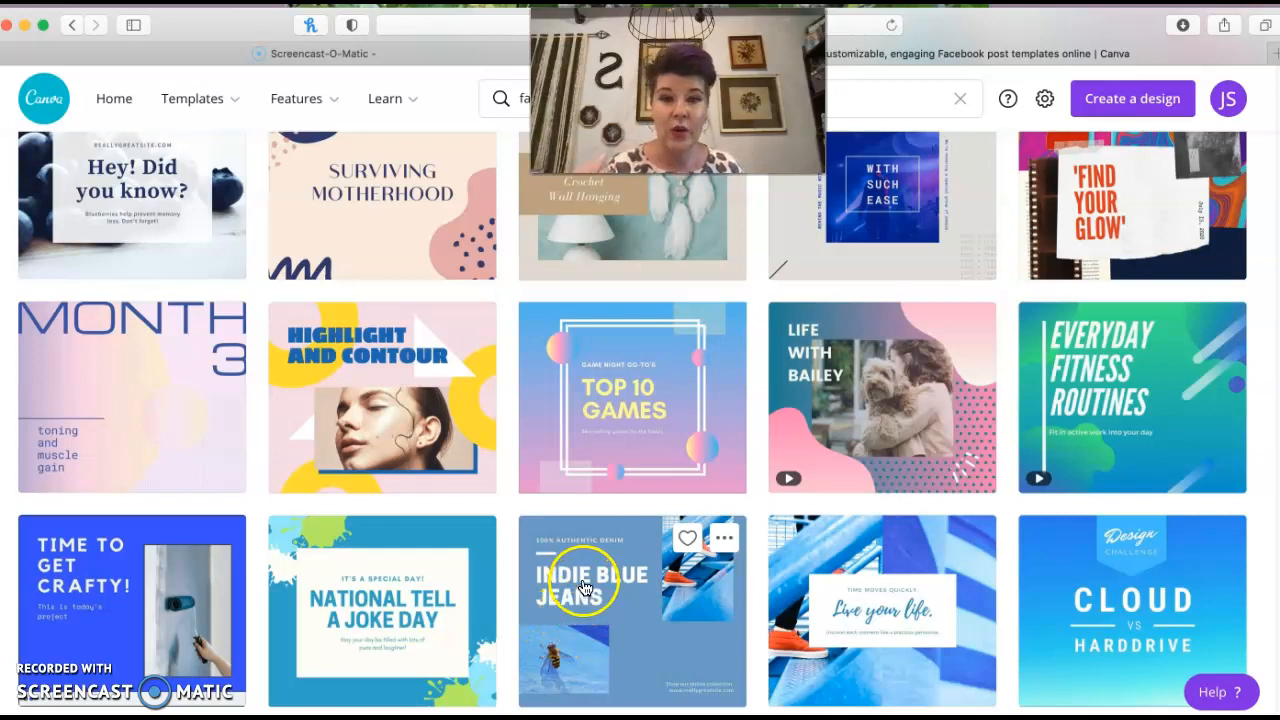
{"action": "scroll", "coordinate": [465, 537], "scroll_direction": "up", "scroll_amount": 1}
{"action": "scroll", "coordinate": [465, 537], "scroll_direction": "up", "scroll_amount": 10}
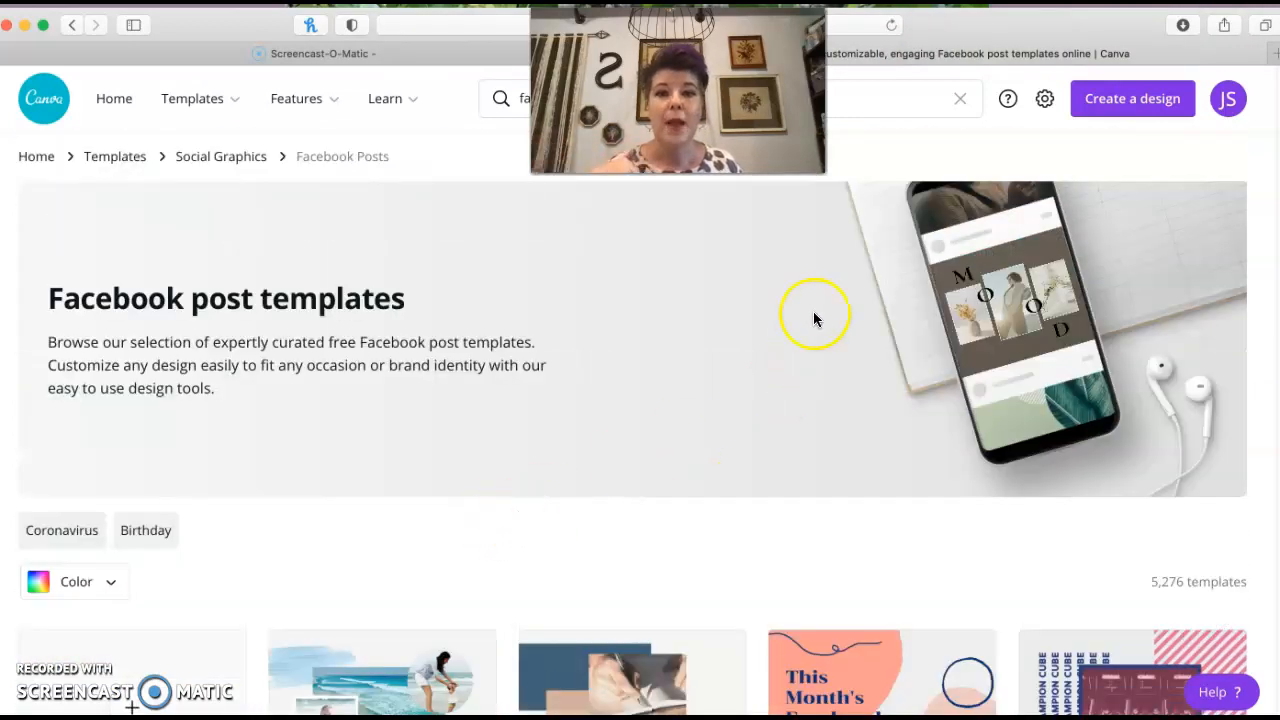
Search templates for post, open the Postcards templates and create a blank postcard
{"action": "left_click", "coordinate": [903, 103]}
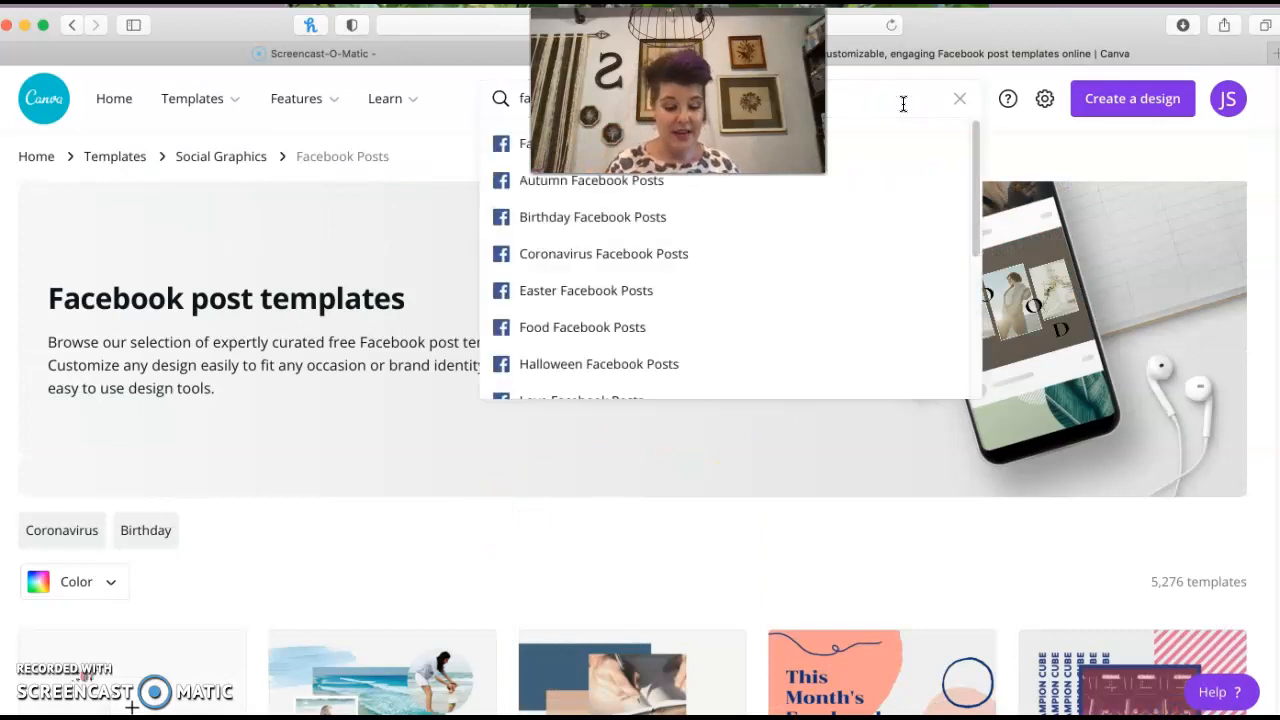
{"action": "left_click", "coordinate": [959, 100]}
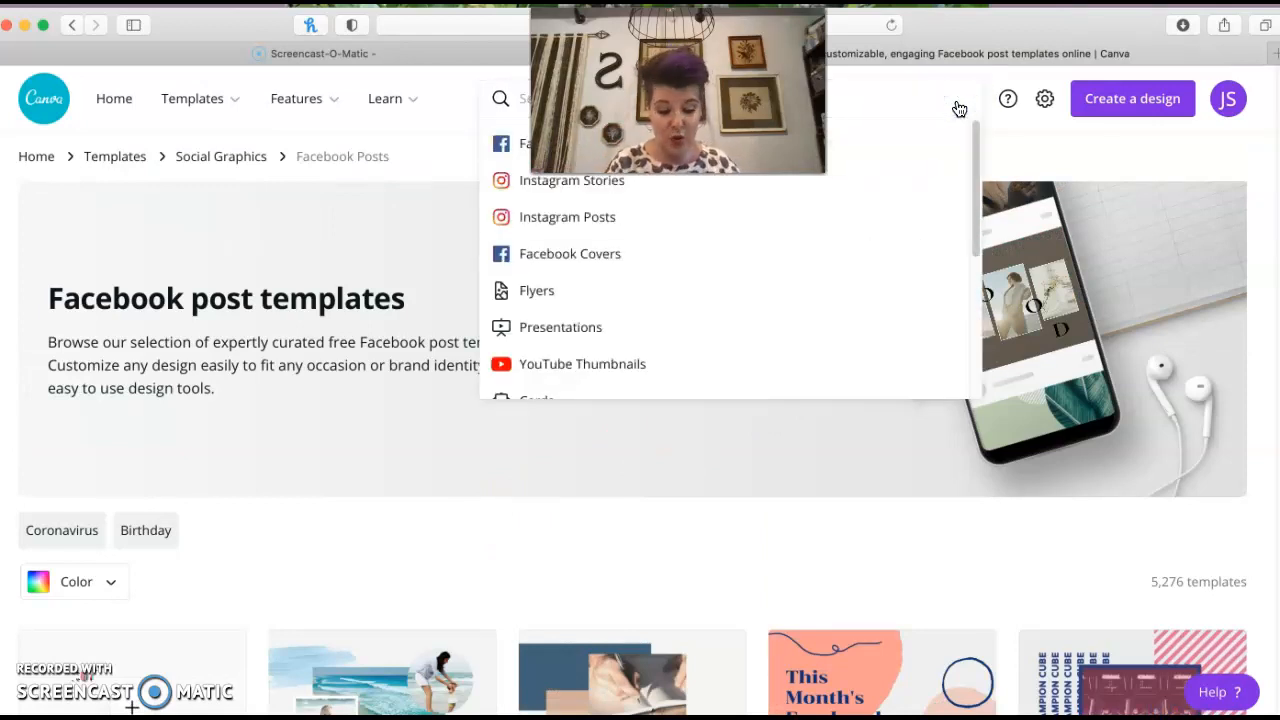
{"action": "type", "text": "post"}
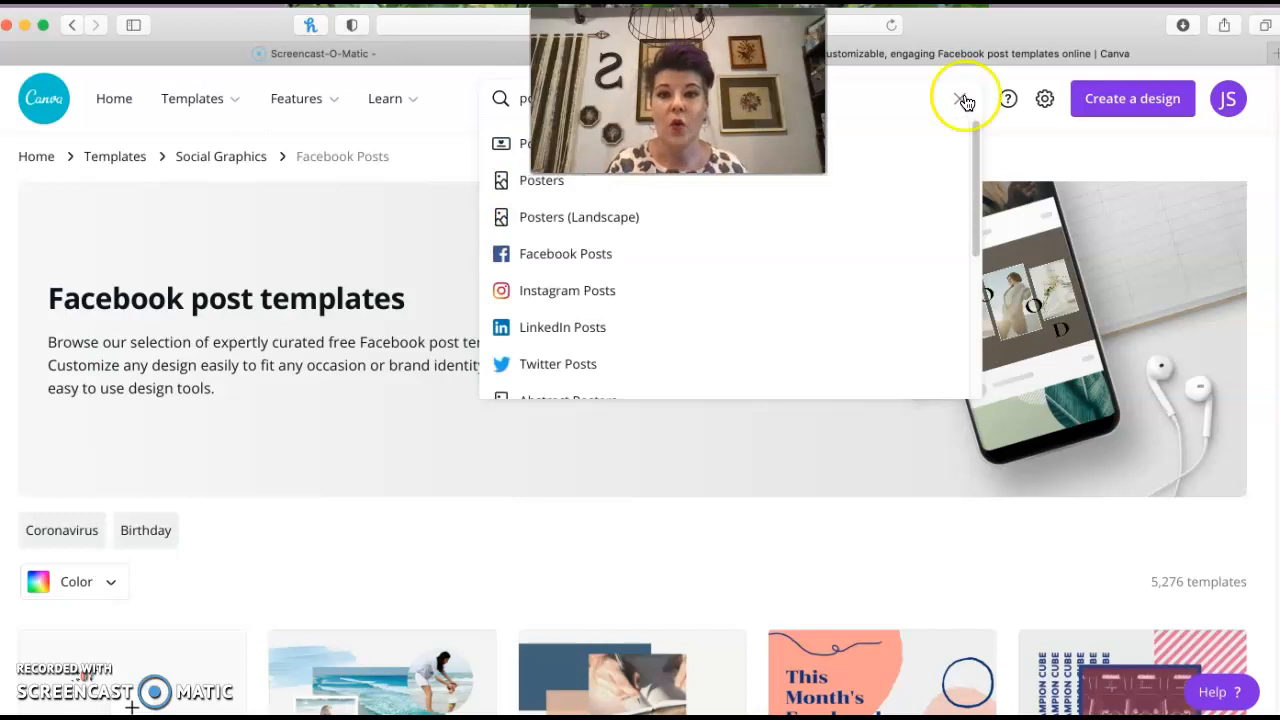
{"action": "left_click", "coordinate": [516, 150]}
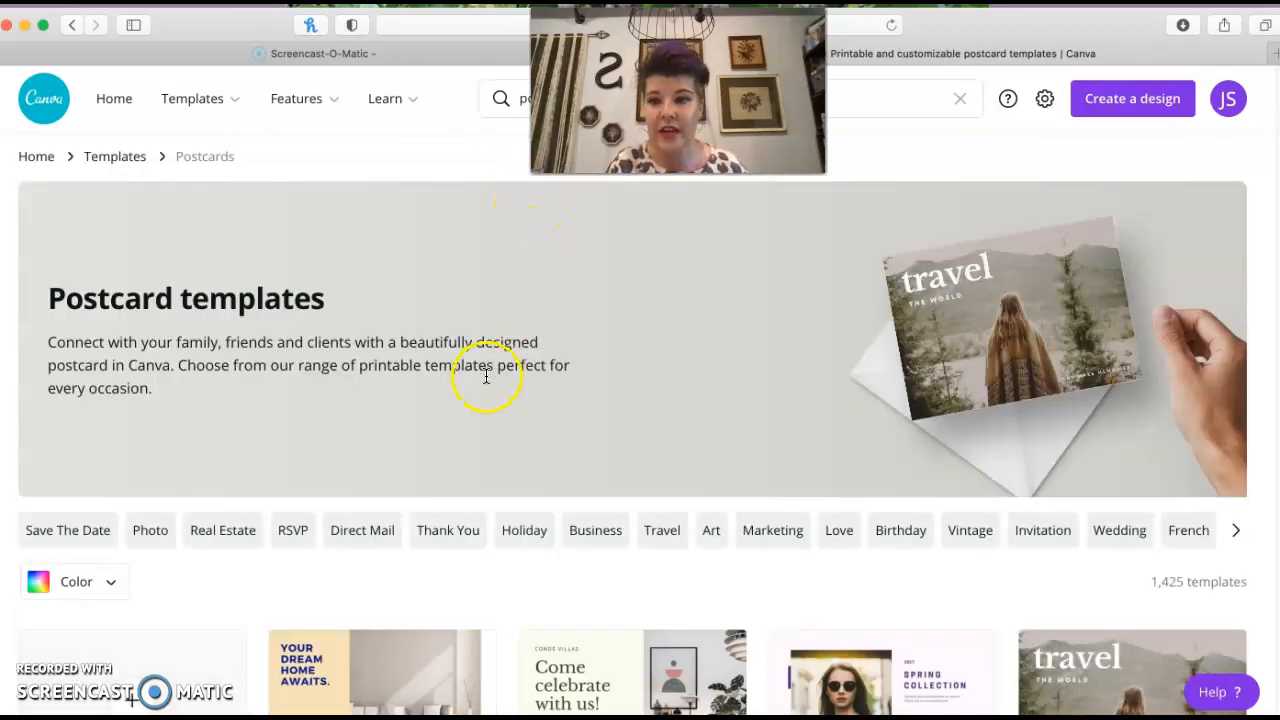
{"action": "scroll", "coordinate": [516, 391], "scroll_direction": "down", "scroll_amount": 5}
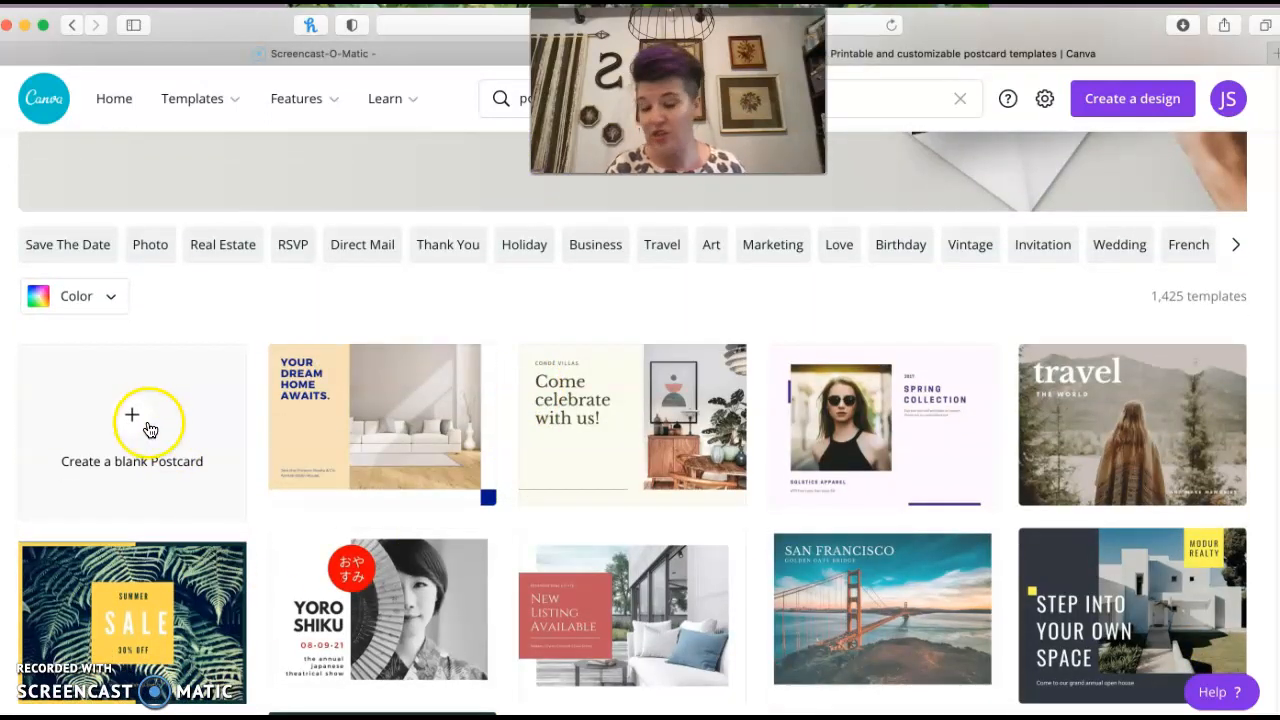
{"action": "left_click", "coordinate": [148, 426]}
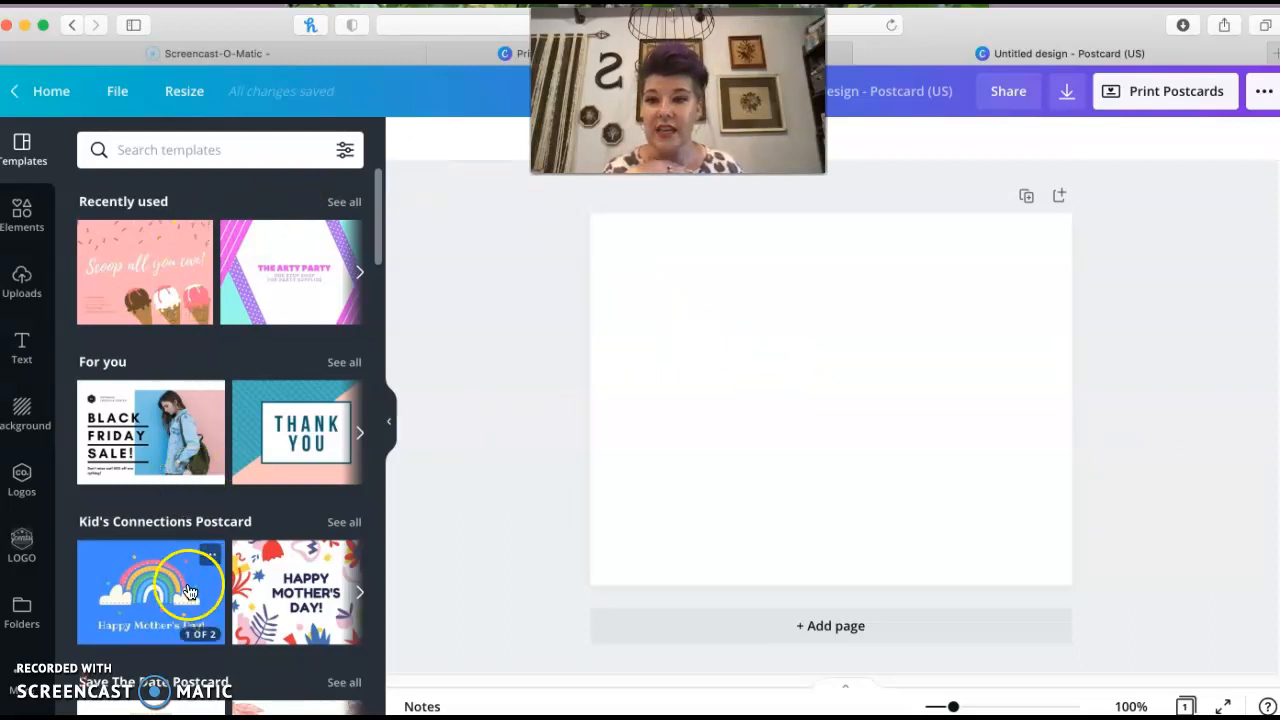
Browse the suggested postcard templates and the images in the Logos and LOGO folders
{"action": "scroll", "coordinate": [133, 398], "scroll_direction": "down", "scroll_amount": 1}
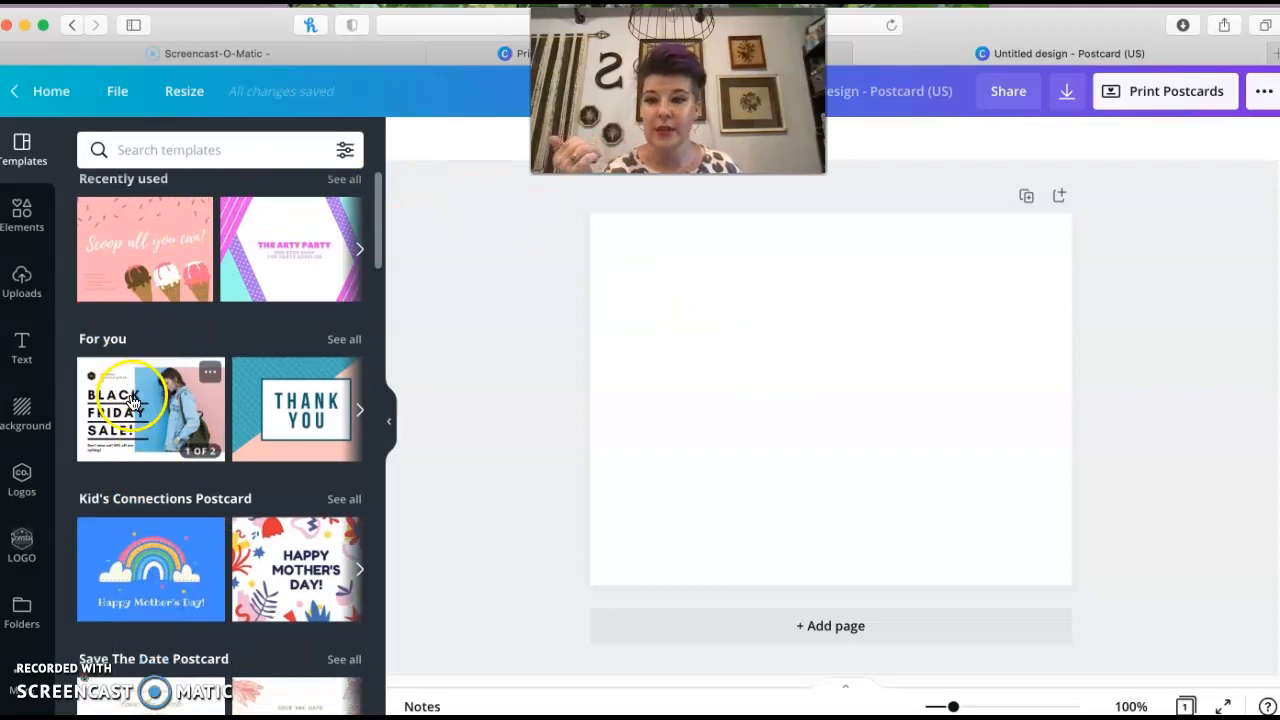
{"action": "scroll", "coordinate": [140, 400], "scroll_direction": "down", "scroll_amount": 7}
{"action": "scroll", "coordinate": [160, 415], "scroll_direction": "up", "scroll_amount": 6}
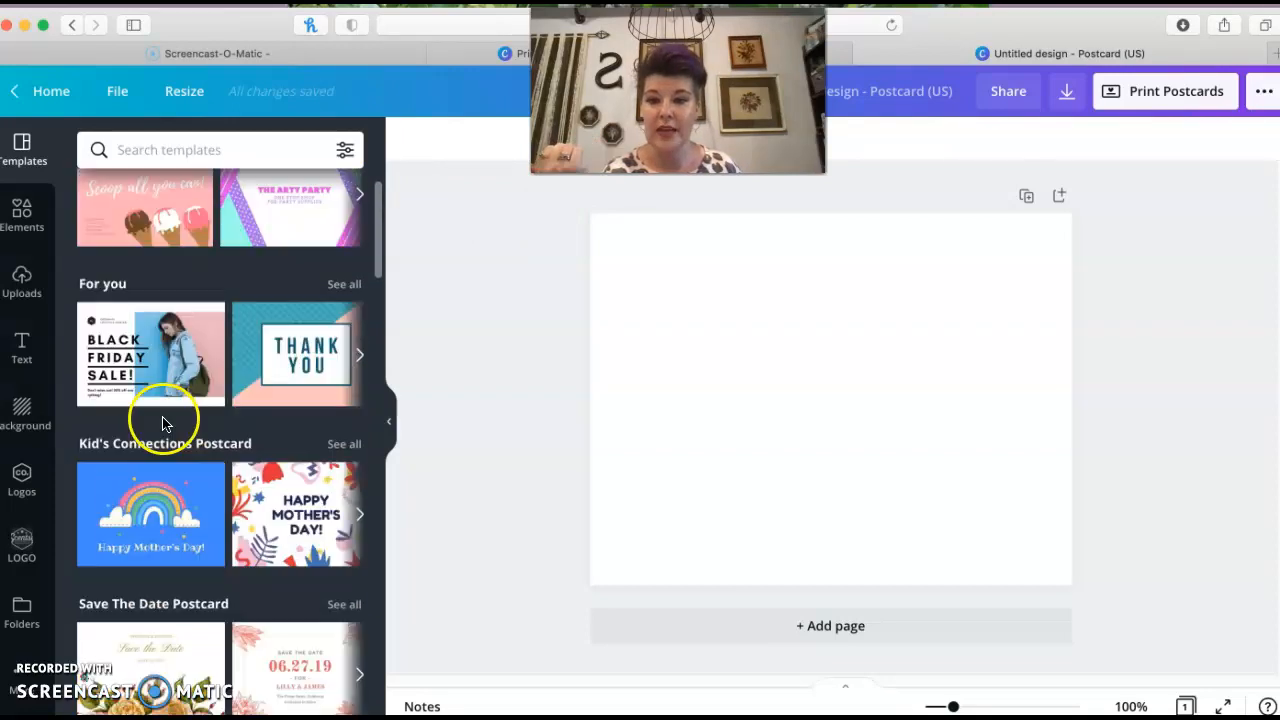
{"action": "scroll", "coordinate": [165, 423], "scroll_direction": "up", "scroll_amount": 2}
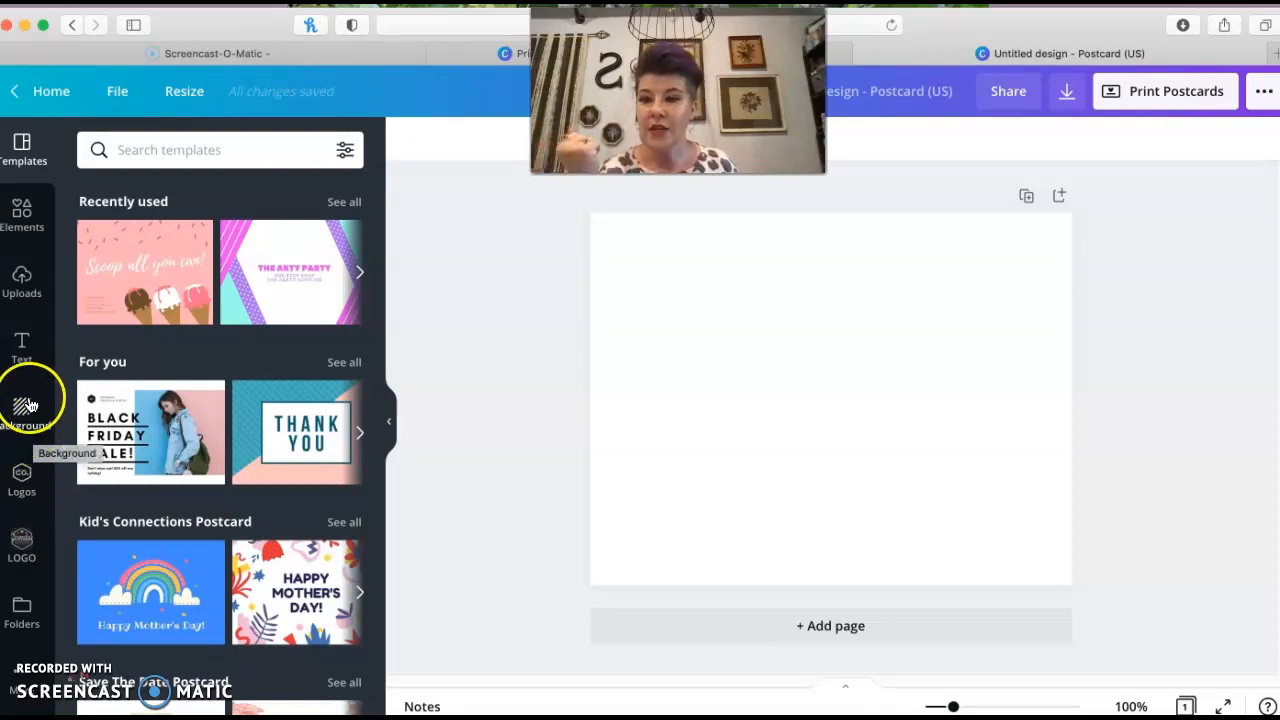
{"action": "left_click", "coordinate": [22, 482]}
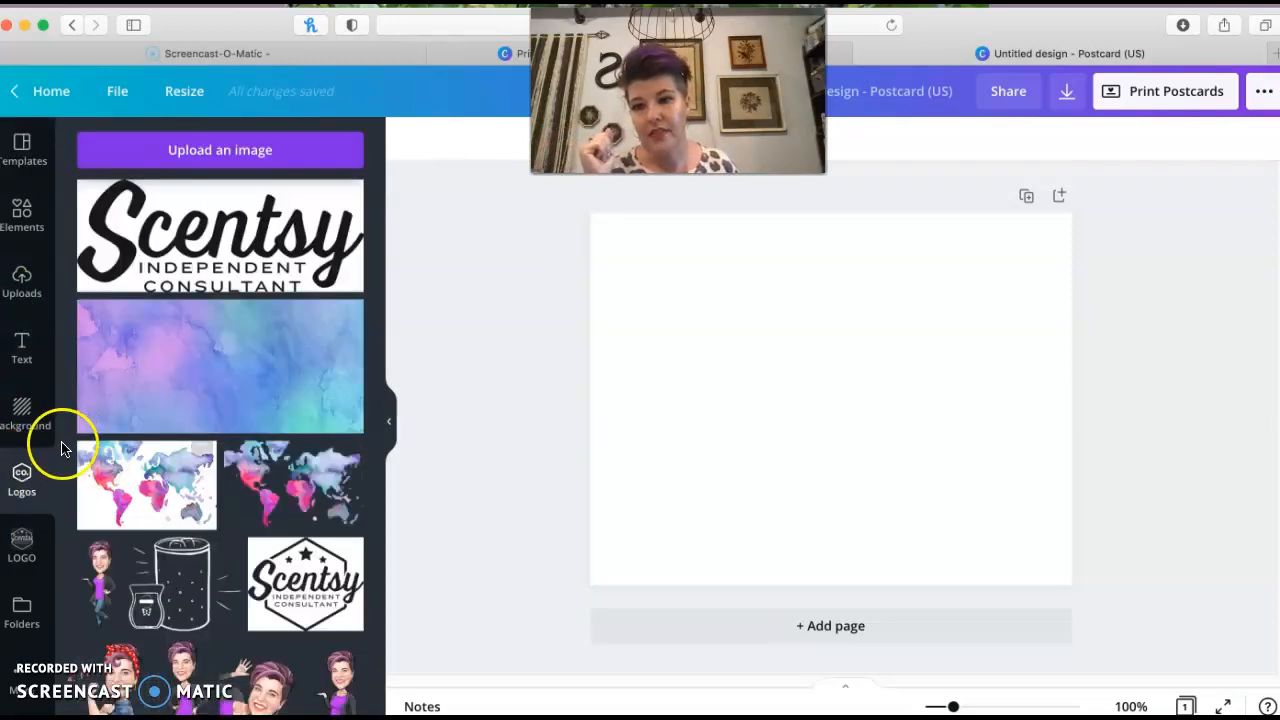
{"action": "scroll", "coordinate": [255, 487], "scroll_direction": "down", "scroll_amount": 3}
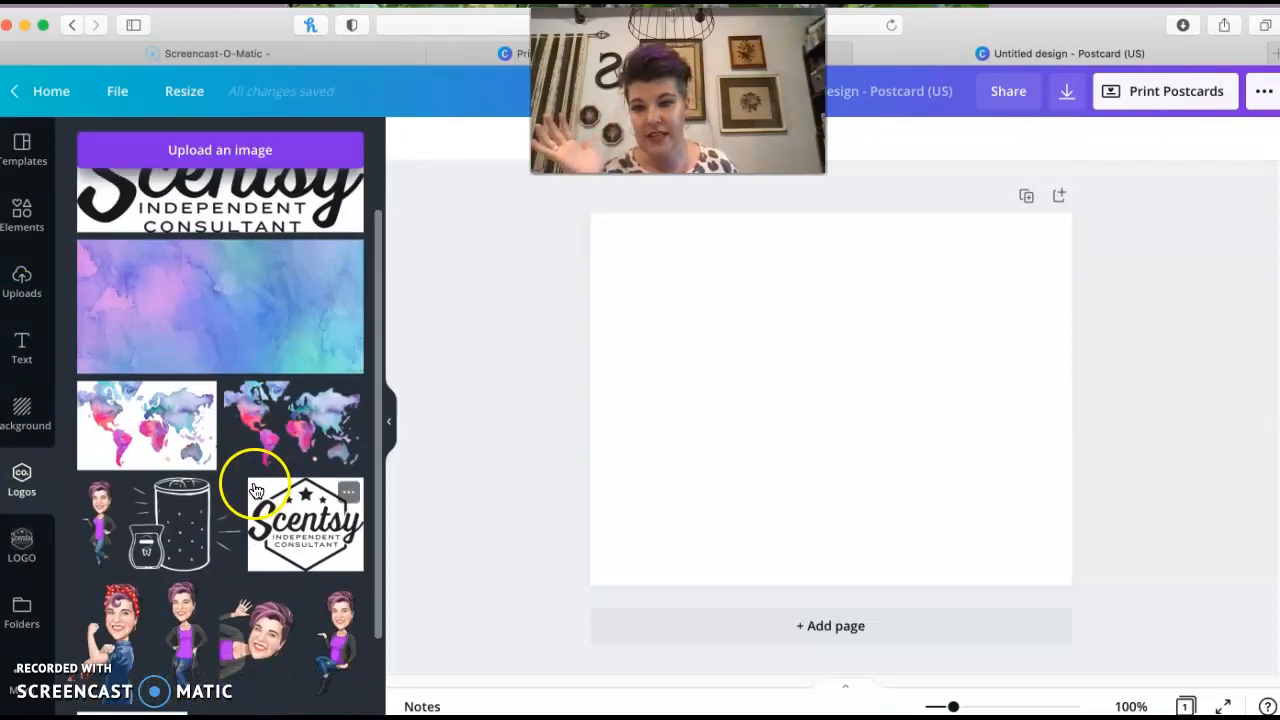
{"action": "scroll", "coordinate": [252, 490], "scroll_direction": "up", "scroll_amount": 4}
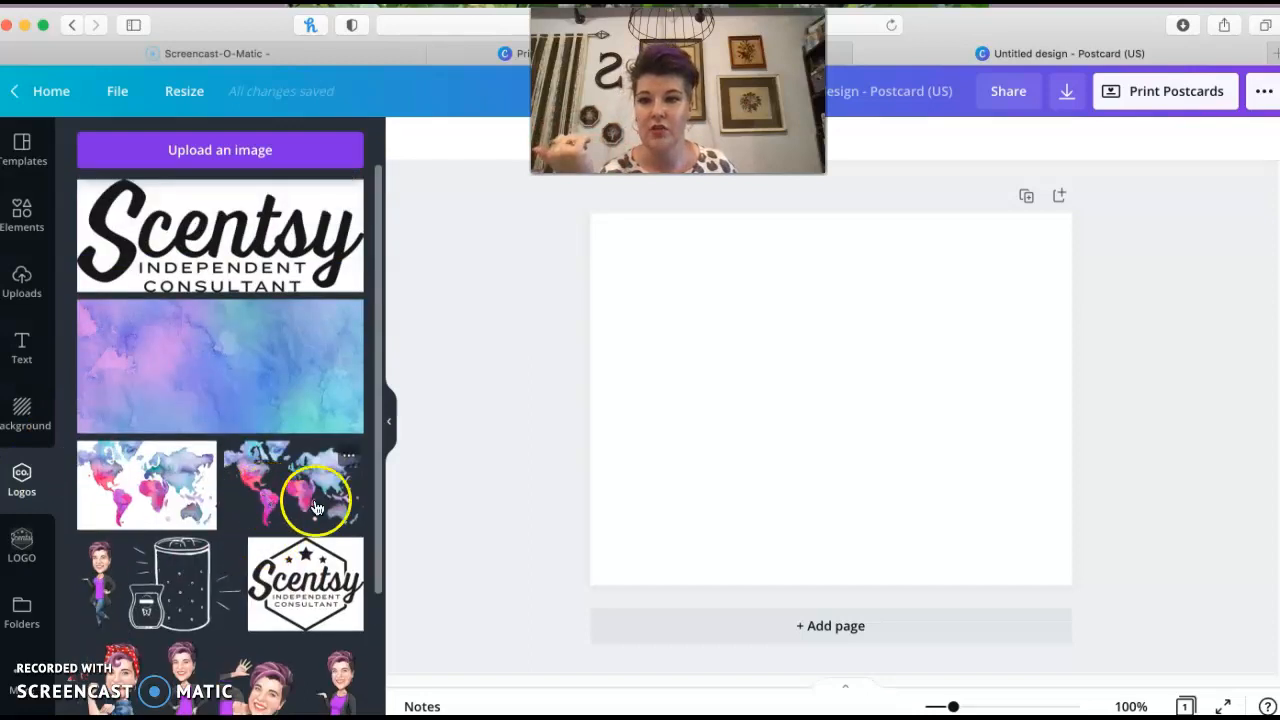
{"action": "left_click", "coordinate": [20, 545]}
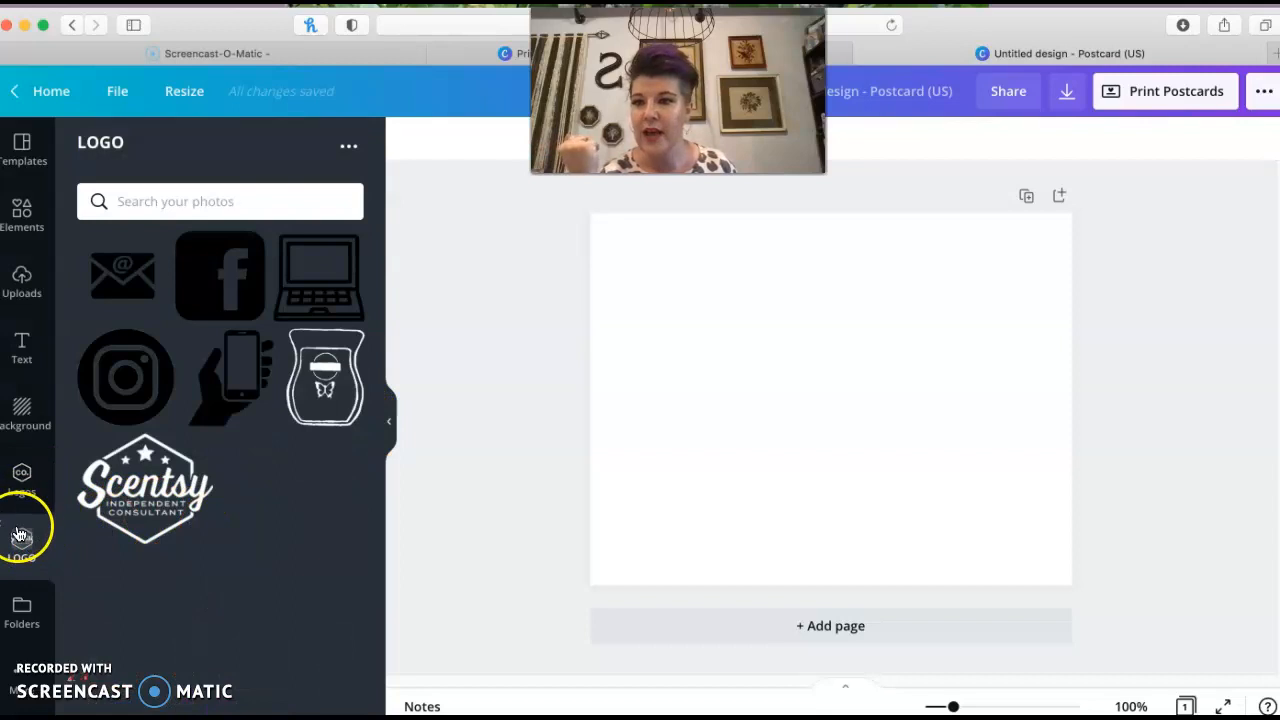
{"action": "left_click", "coordinate": [23, 480]}
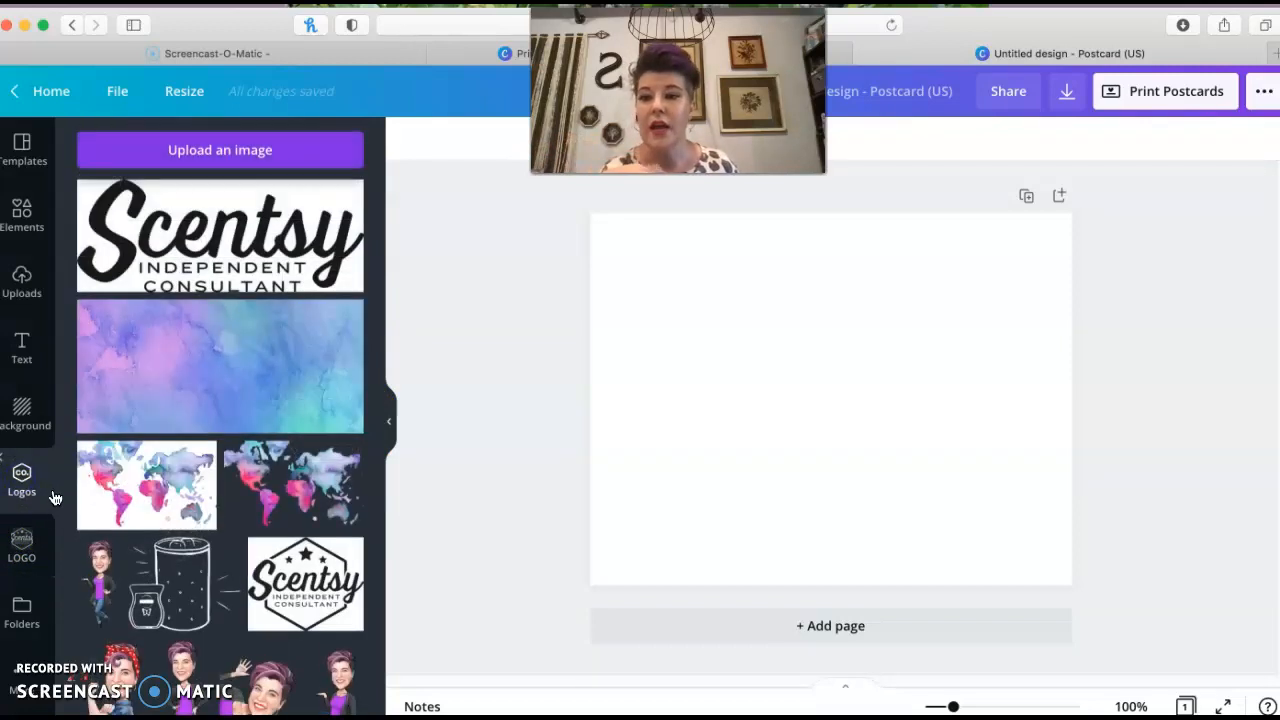
Search the elements library for paint splatter
{"action": "left_click", "coordinate": [22, 215]}
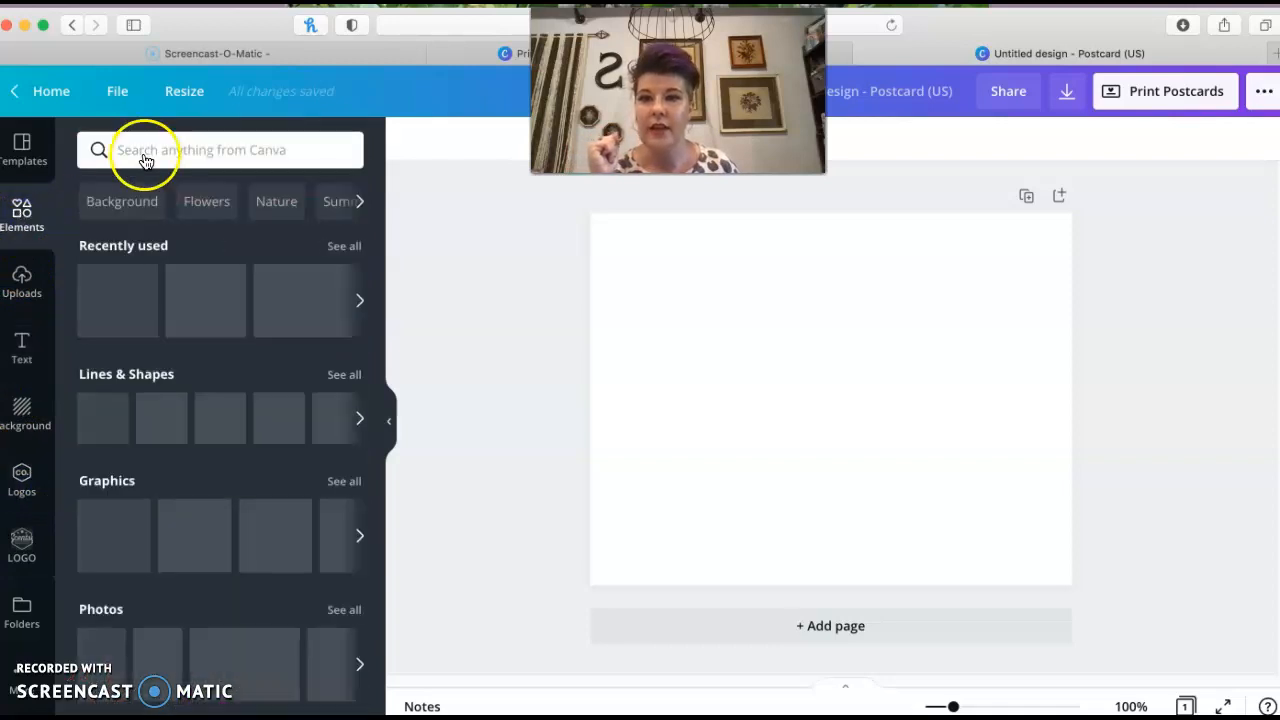
{"action": "left_click", "coordinate": [144, 147]}
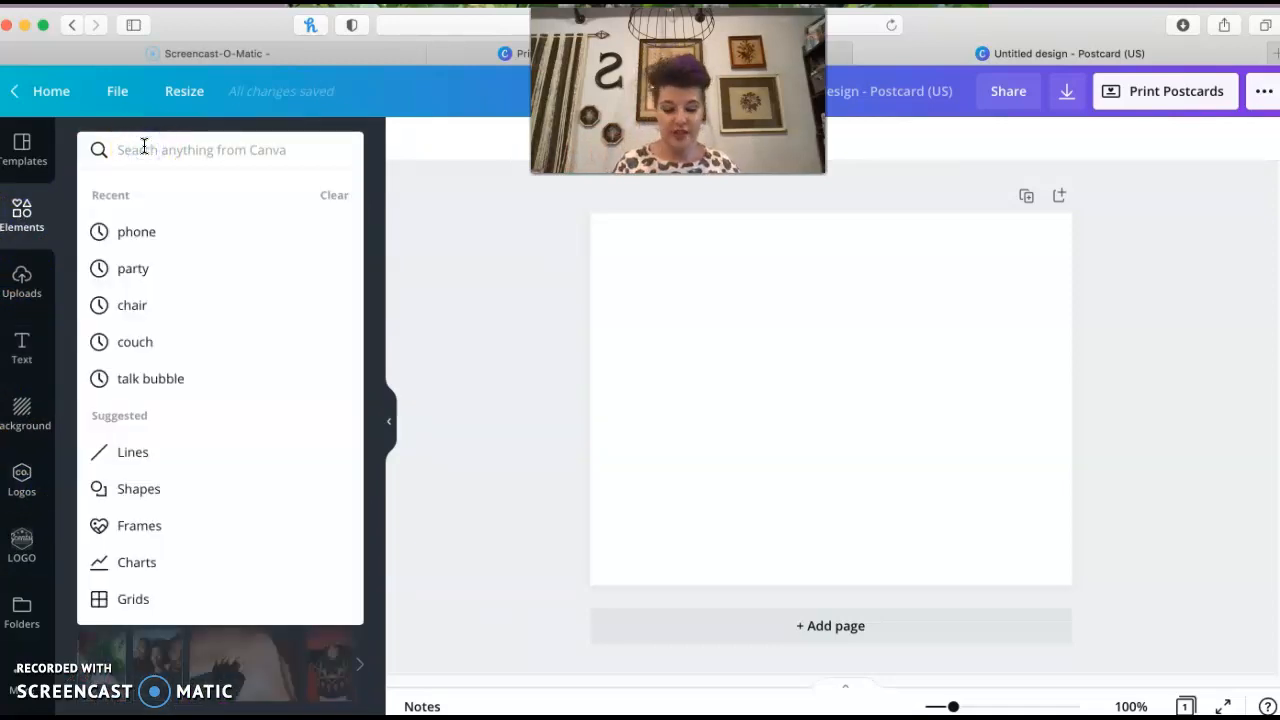
{"action": "type", "text": "splatter"}
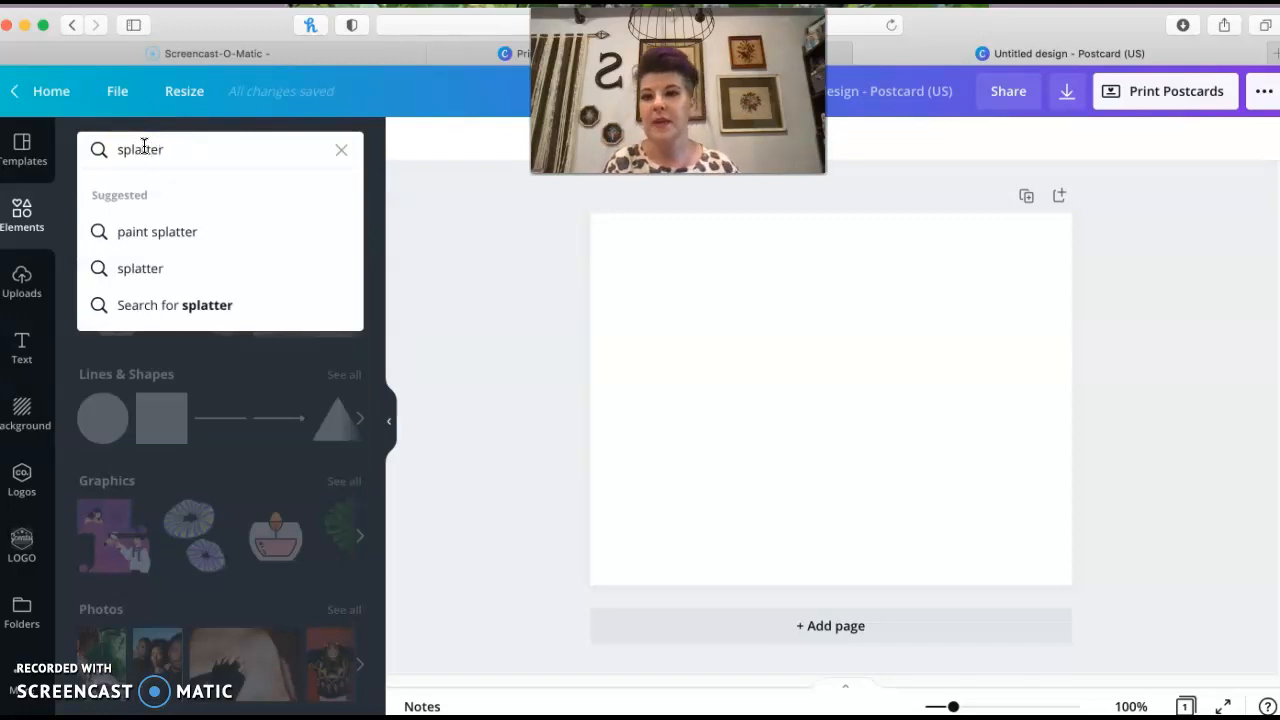
{"action": "left_click", "coordinate": [143, 231]}
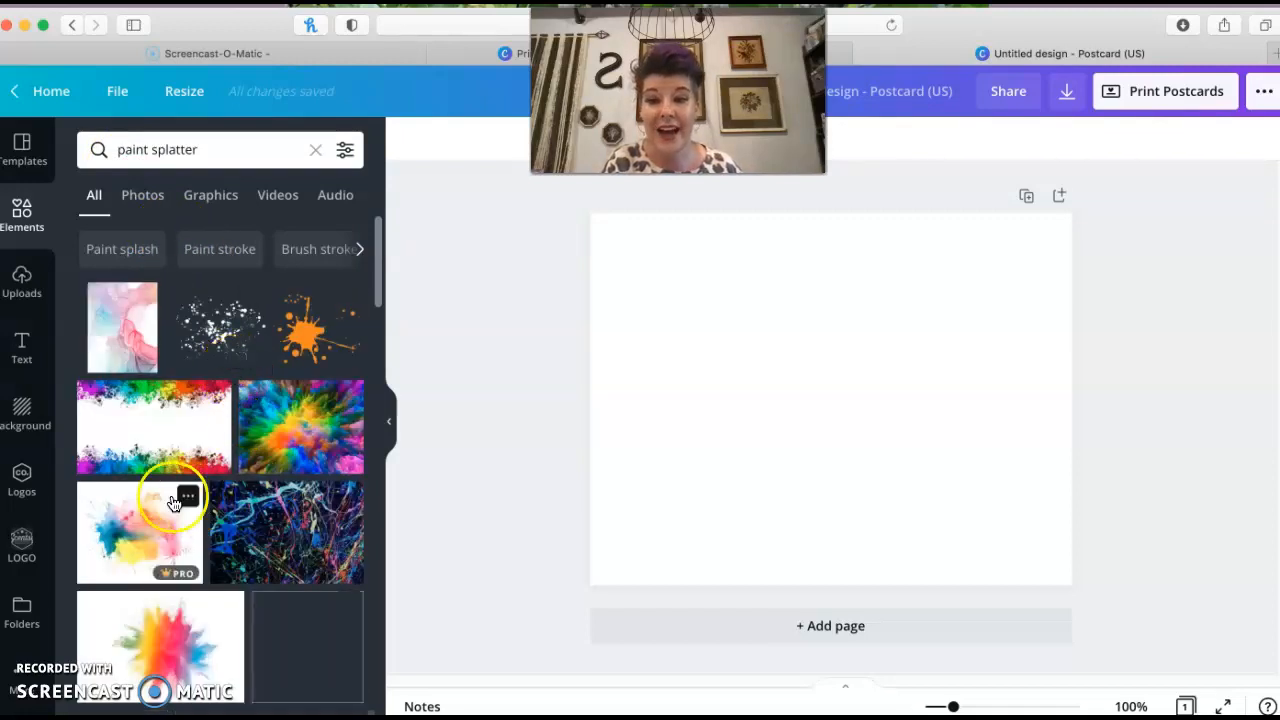
Try a colorful dot splatter image on the postcard and delete it
{"action": "scroll", "coordinate": [120, 548], "scroll_direction": "down", "scroll_amount": 1}
{"action": "scroll", "coordinate": [119, 548], "scroll_direction": "down", "scroll_amount": 3}
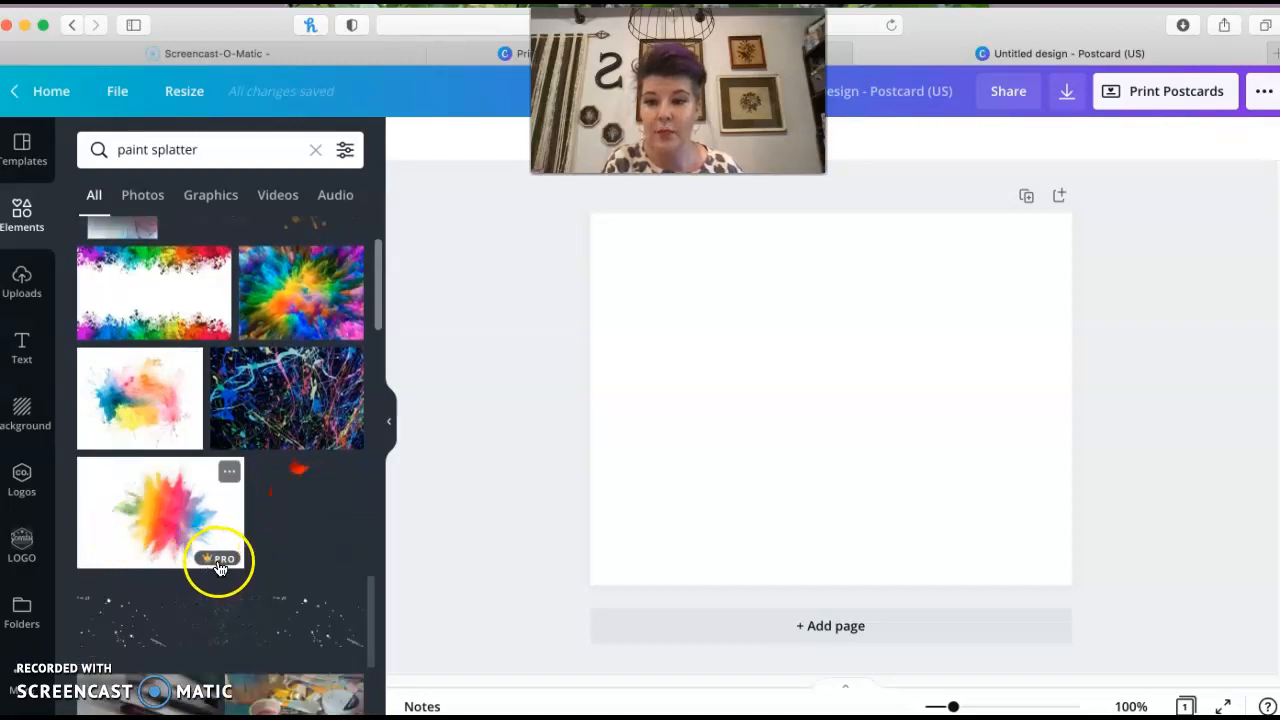
{"action": "scroll", "coordinate": [163, 545], "scroll_direction": "down", "scroll_amount": 3}
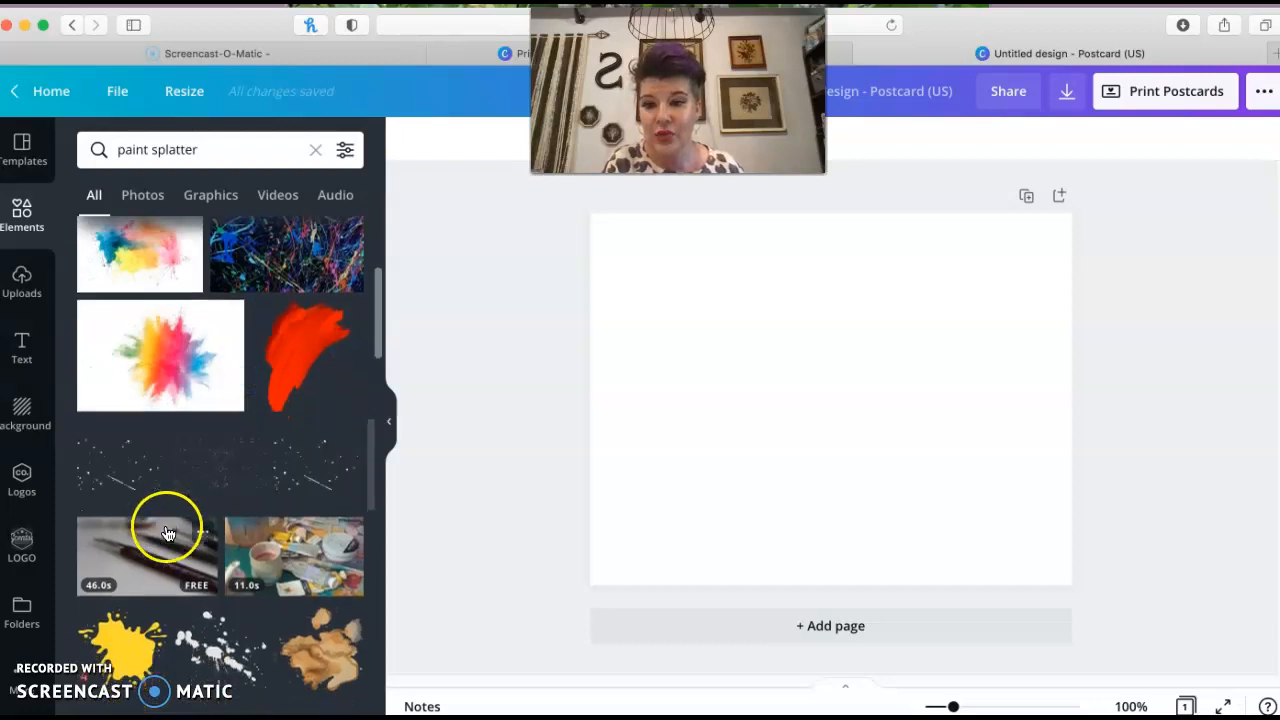
{"action": "scroll", "coordinate": [160, 540], "scroll_direction": "down", "scroll_amount": 6}
{"action": "scroll", "coordinate": [163, 525], "scroll_direction": "down", "scroll_amount": 6}
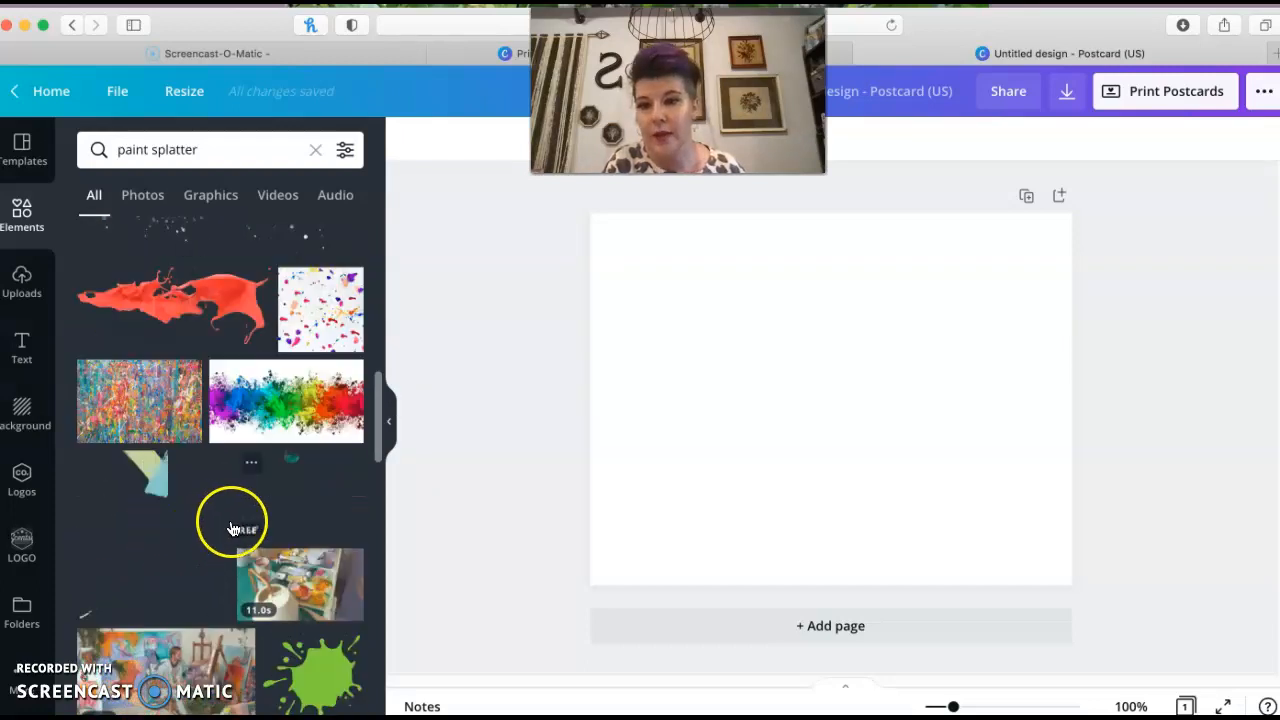
{"action": "scroll", "coordinate": [230, 470], "scroll_direction": "down", "scroll_amount": 1}
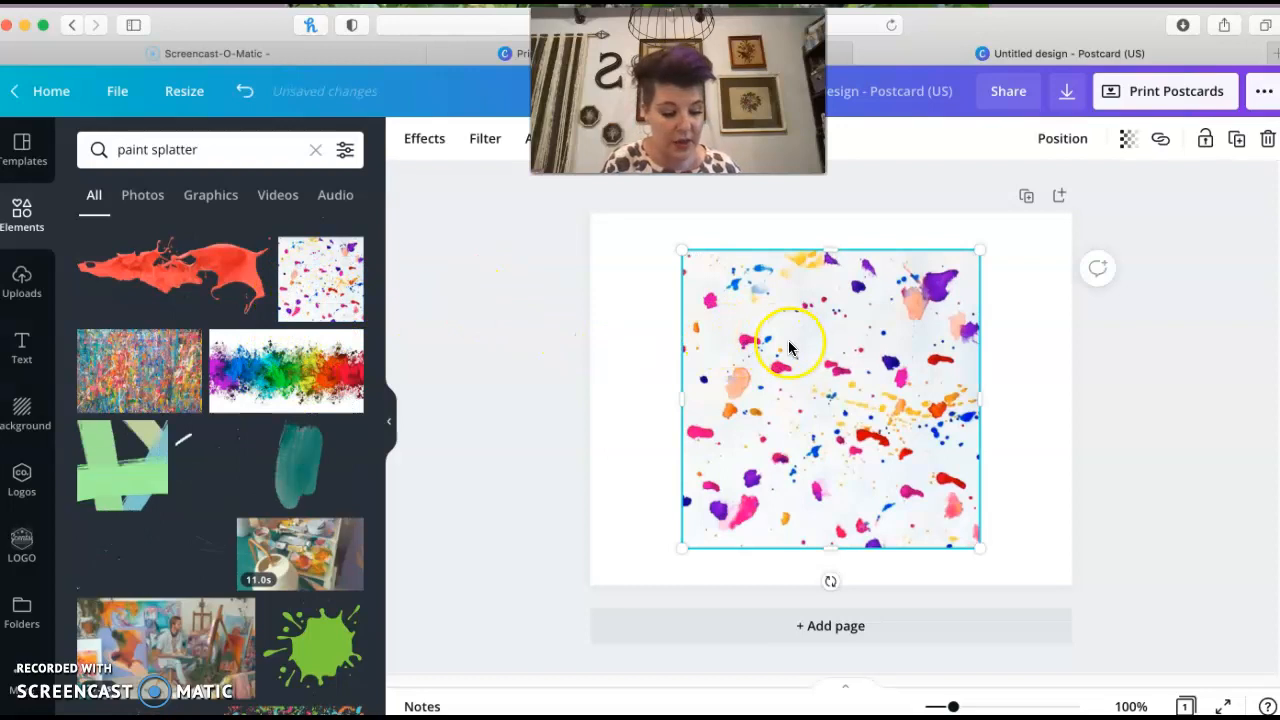
{"action": "key", "text": "Delete"}
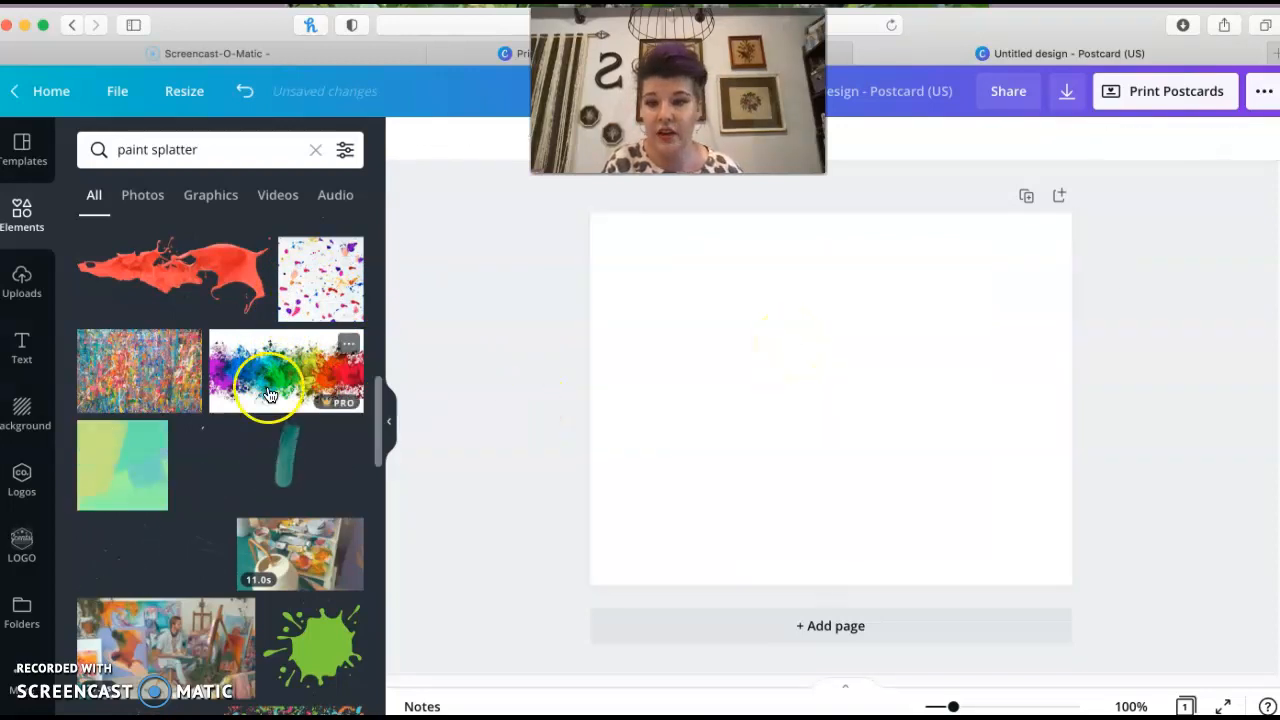
Add a multicolor paint splatter pattern graphic and stretch it to cover the whole postcard
{"action": "scroll", "coordinate": [271, 389], "scroll_direction": "down", "scroll_amount": 5}
{"action": "left_click", "coordinate": [268, 390]}
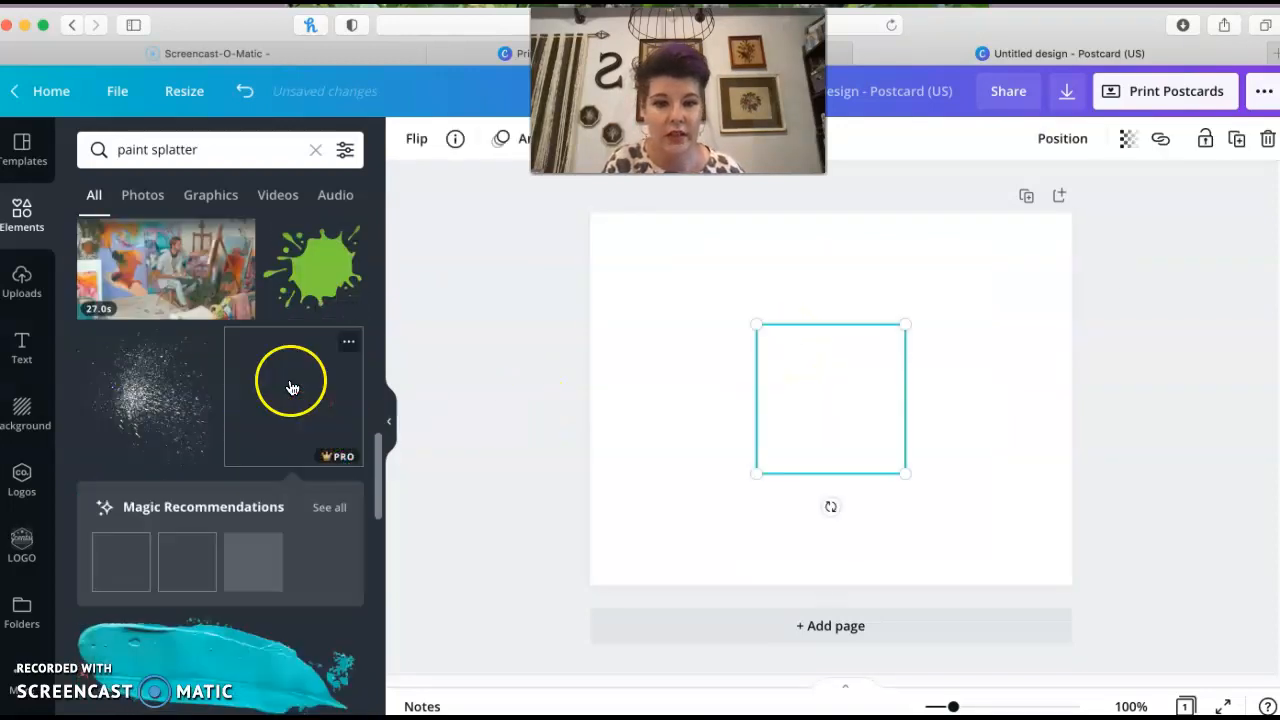
{"action": "left_click_drag", "start_coordinate": [750, 323], "coordinate": [594, 252]}
{"action": "left_click_drag", "start_coordinate": [903, 478], "coordinate": [1103, 606]}
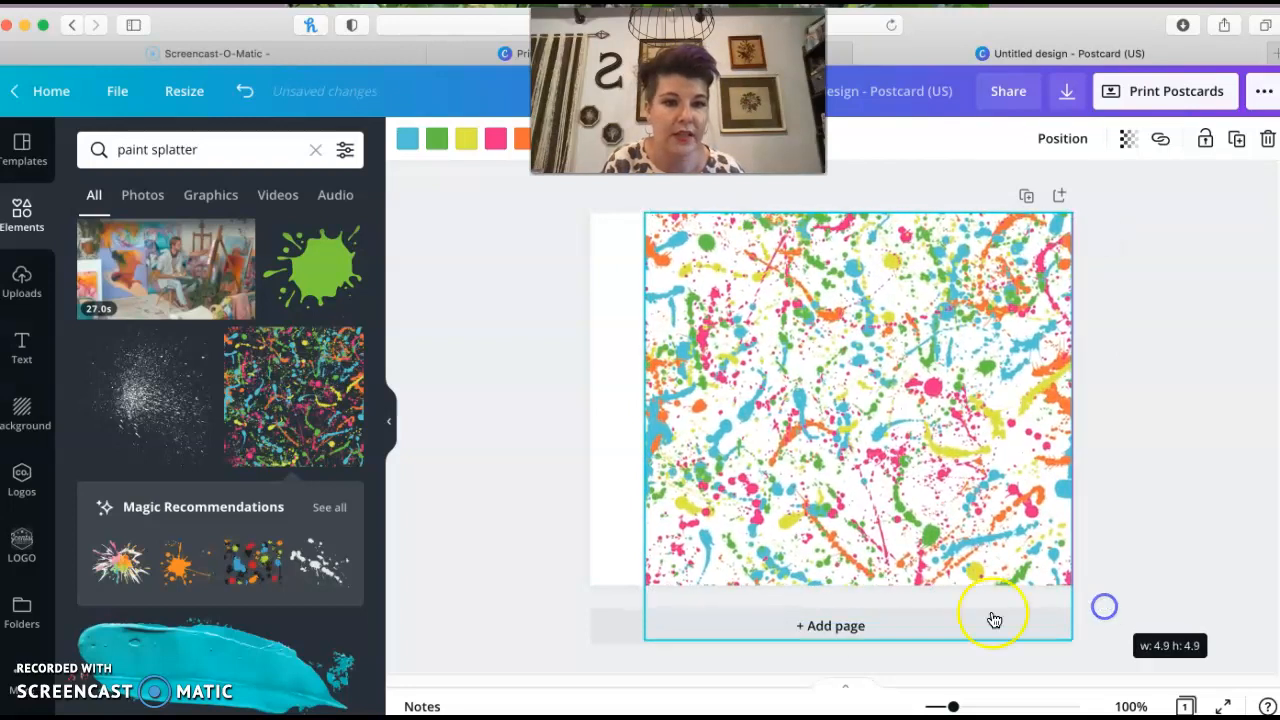
{"action": "left_click_drag", "start_coordinate": [646, 646], "coordinate": [538, 660]}
{"action": "left_click", "coordinate": [491, 497]}
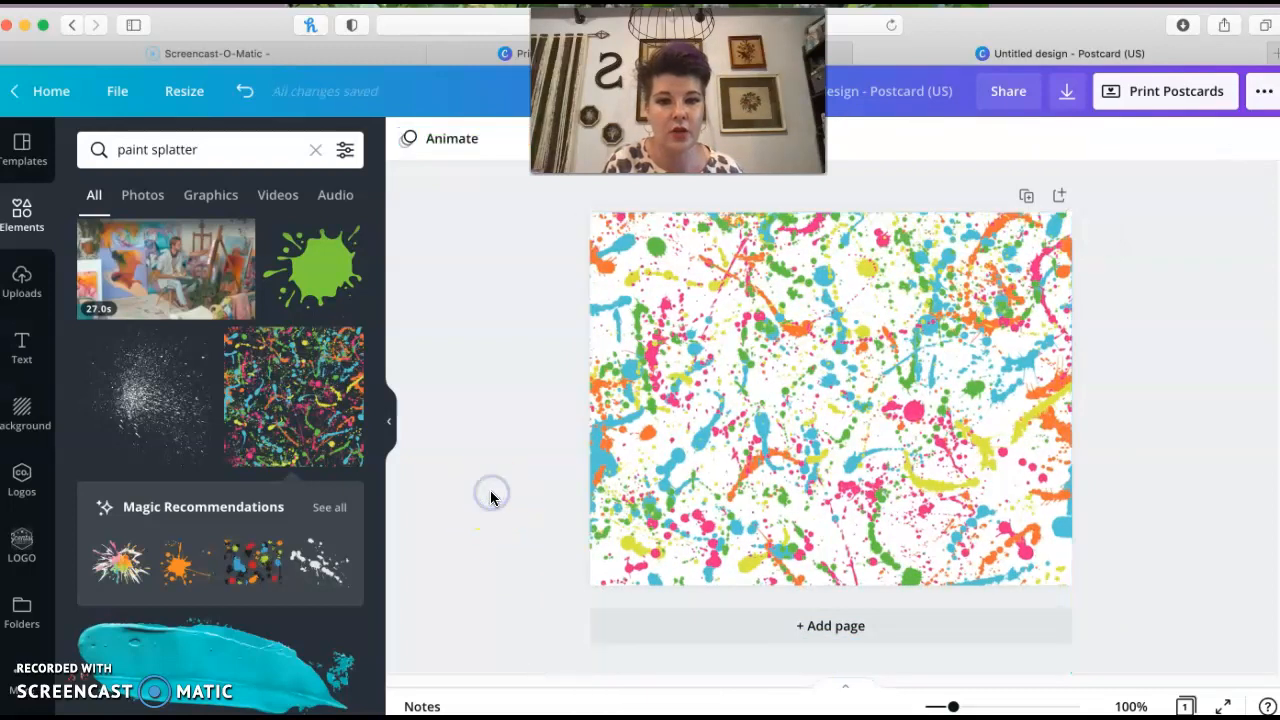
Set the splatter graphic's transparency to 38
{"action": "left_click", "coordinate": [984, 324]}
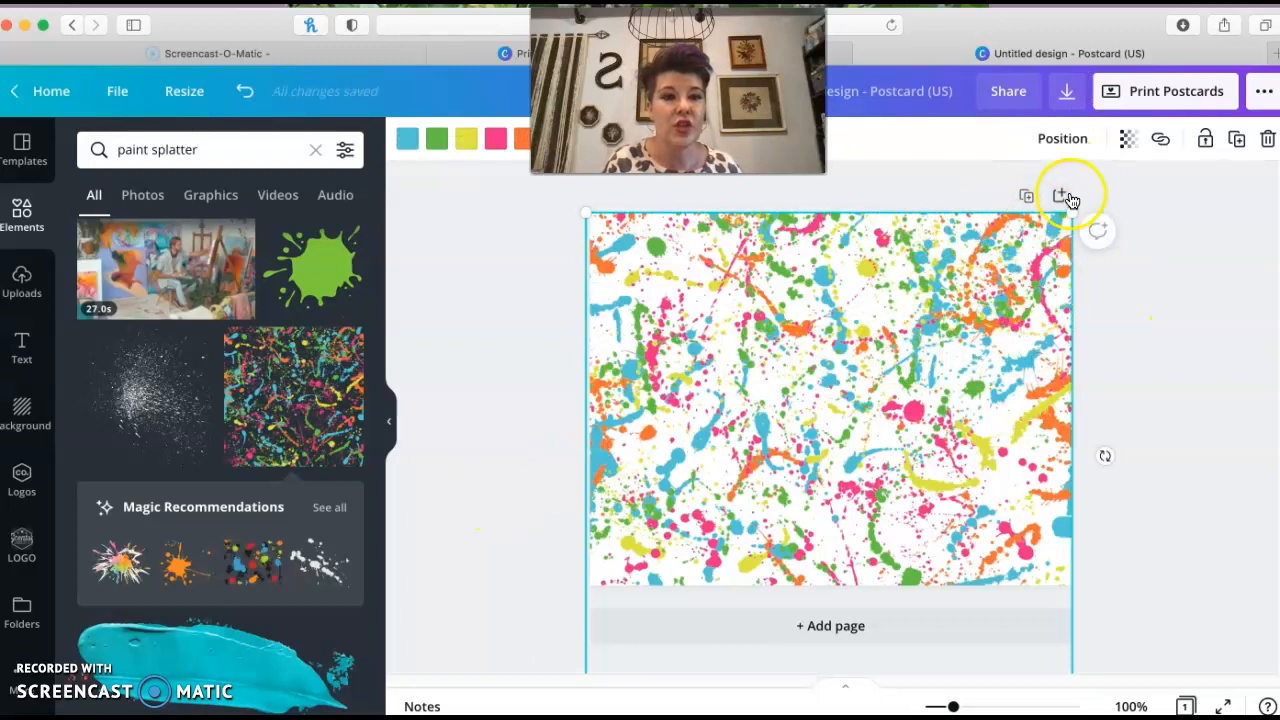
{"action": "left_click", "coordinate": [1127, 145]}
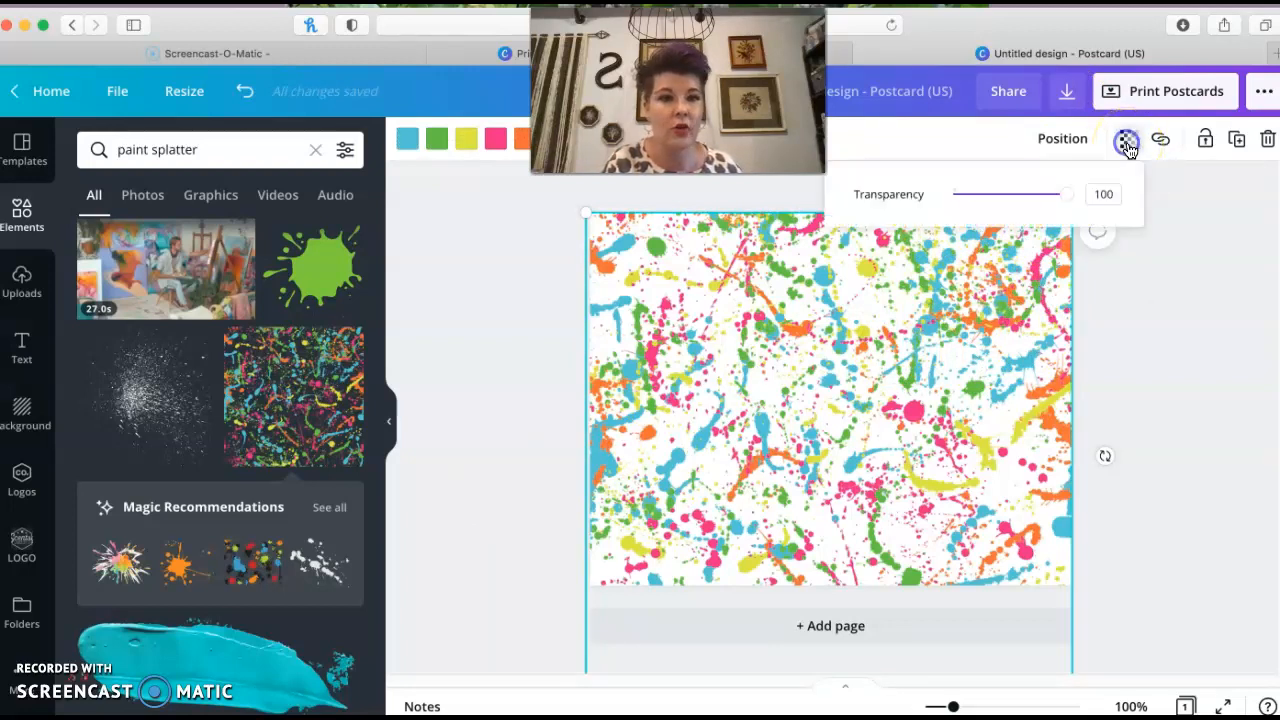
{"action": "left_click_drag", "start_coordinate": [1058, 194], "coordinate": [998, 188]}
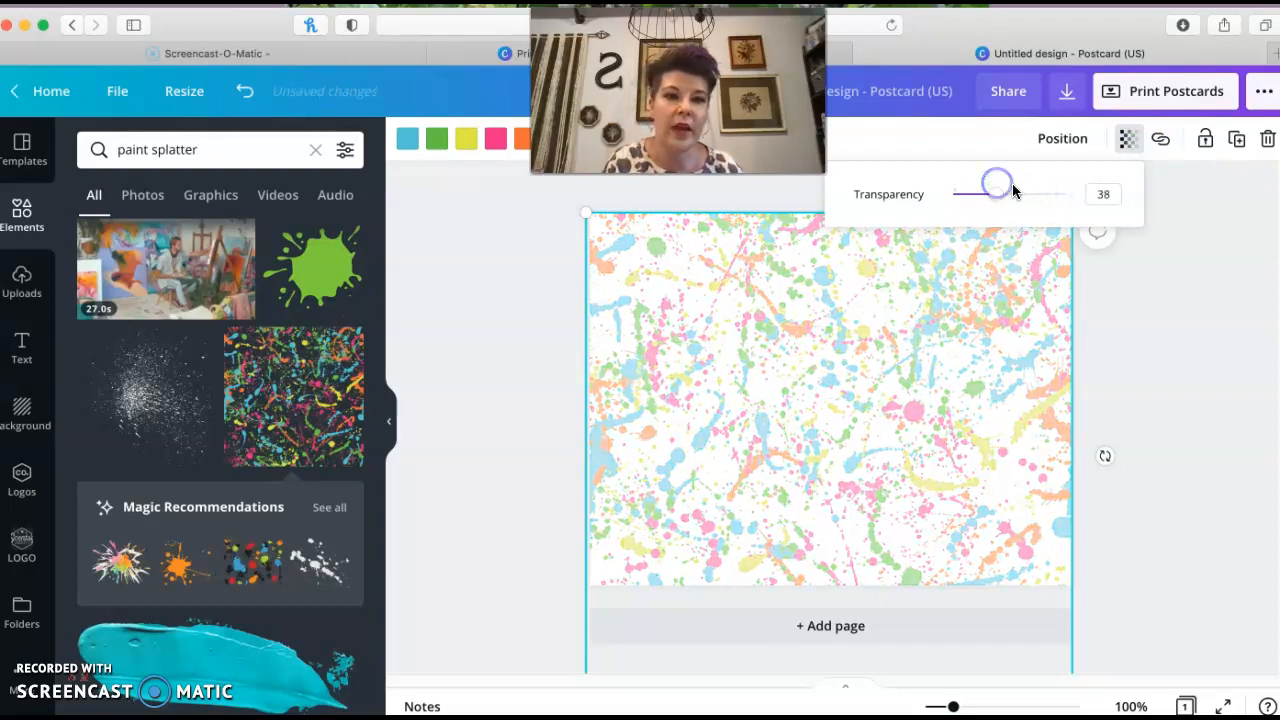
{"action": "left_click", "coordinate": [1128, 310]}
{"action": "left_click", "coordinate": [518, 408]}
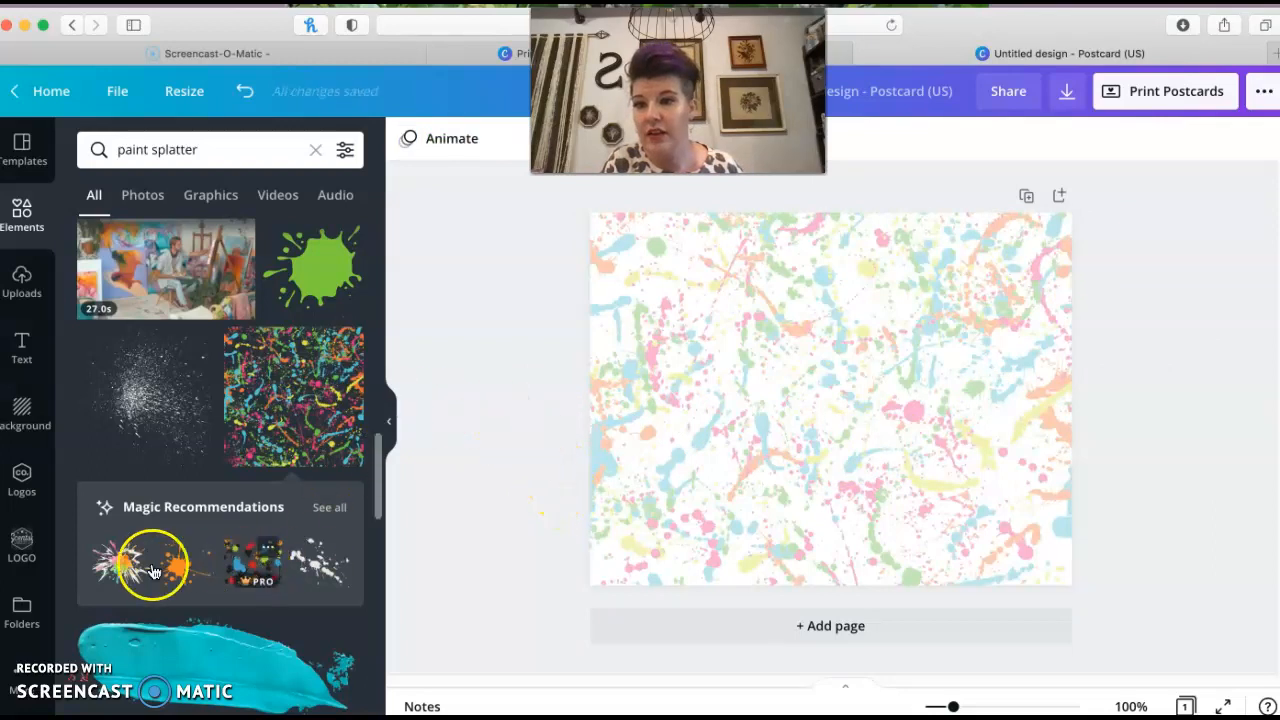
Upload the ThumbsUp image from the computer into the uploads library
{"action": "left_click", "coordinate": [21, 285]}
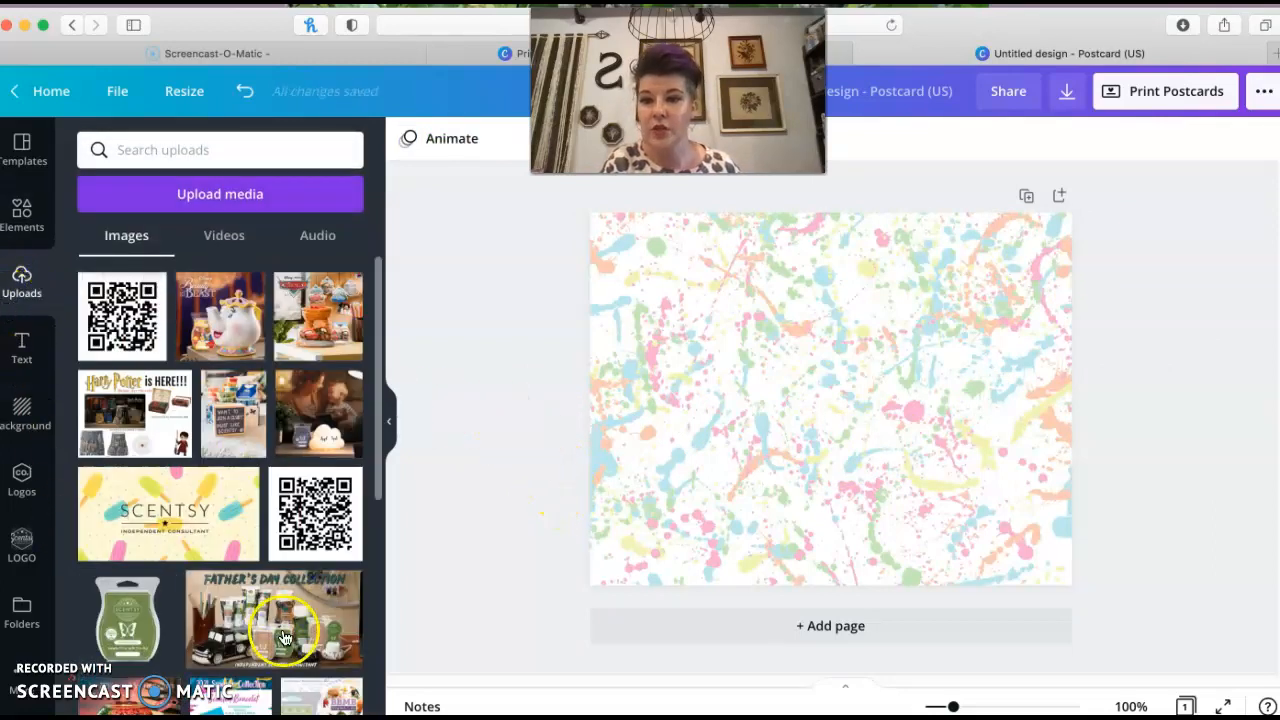
{"action": "scroll", "coordinate": [236, 621], "scroll_direction": "down", "scroll_amount": 1}
{"action": "scroll", "coordinate": [236, 621], "scroll_direction": "down", "scroll_amount": 1}
{"action": "scroll", "coordinate": [240, 600], "scroll_direction": "down", "scroll_amount": 5}
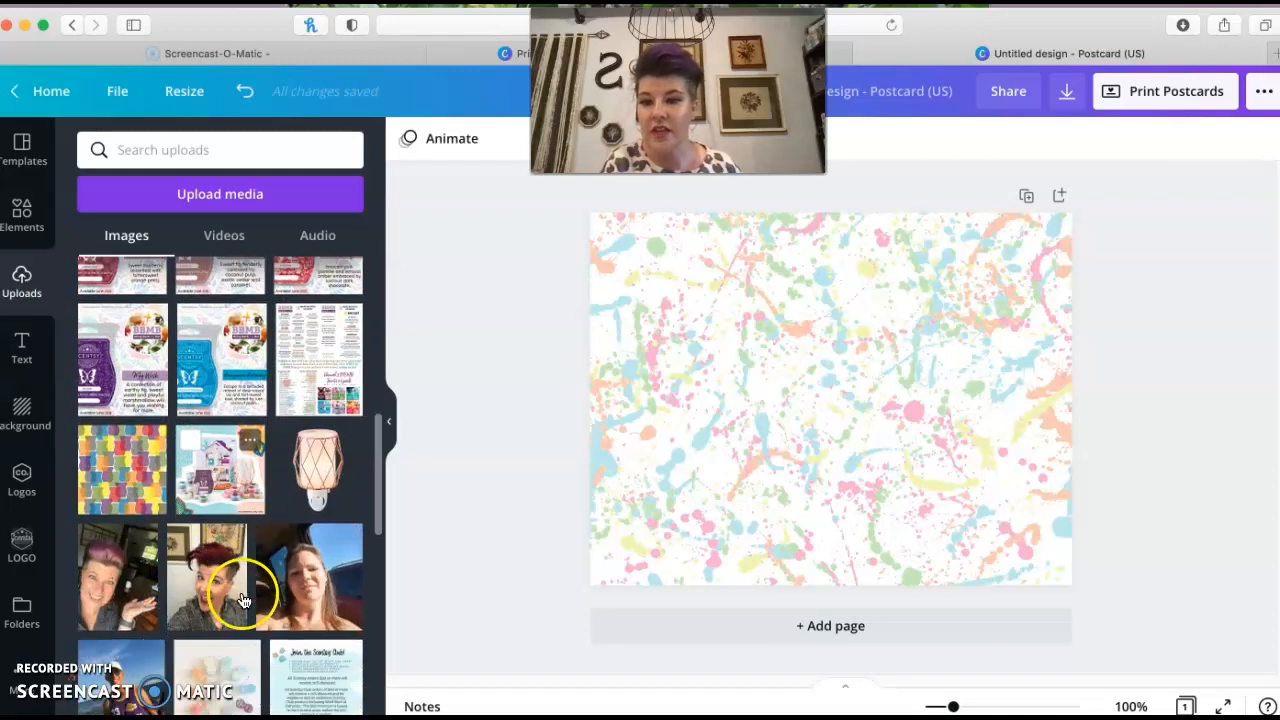
{"action": "scroll", "coordinate": [242, 600], "scroll_direction": "up", "scroll_amount": 5}
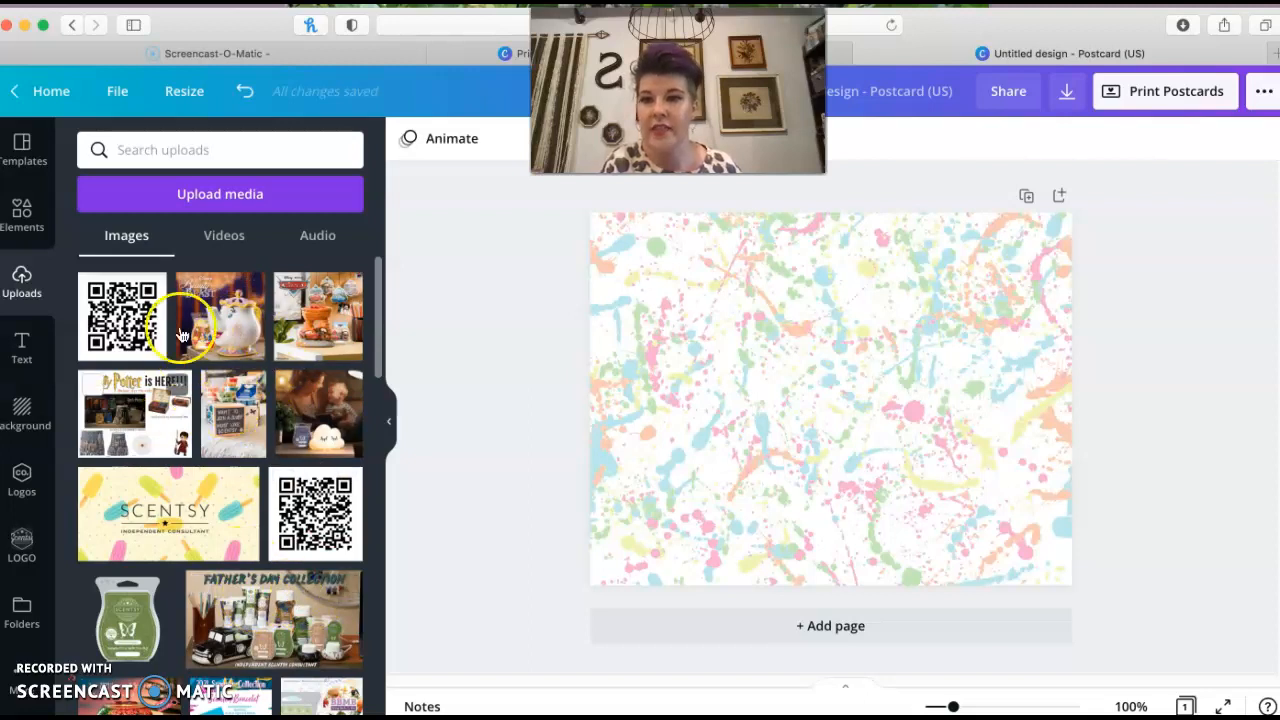
{"action": "left_click", "coordinate": [214, 194]}
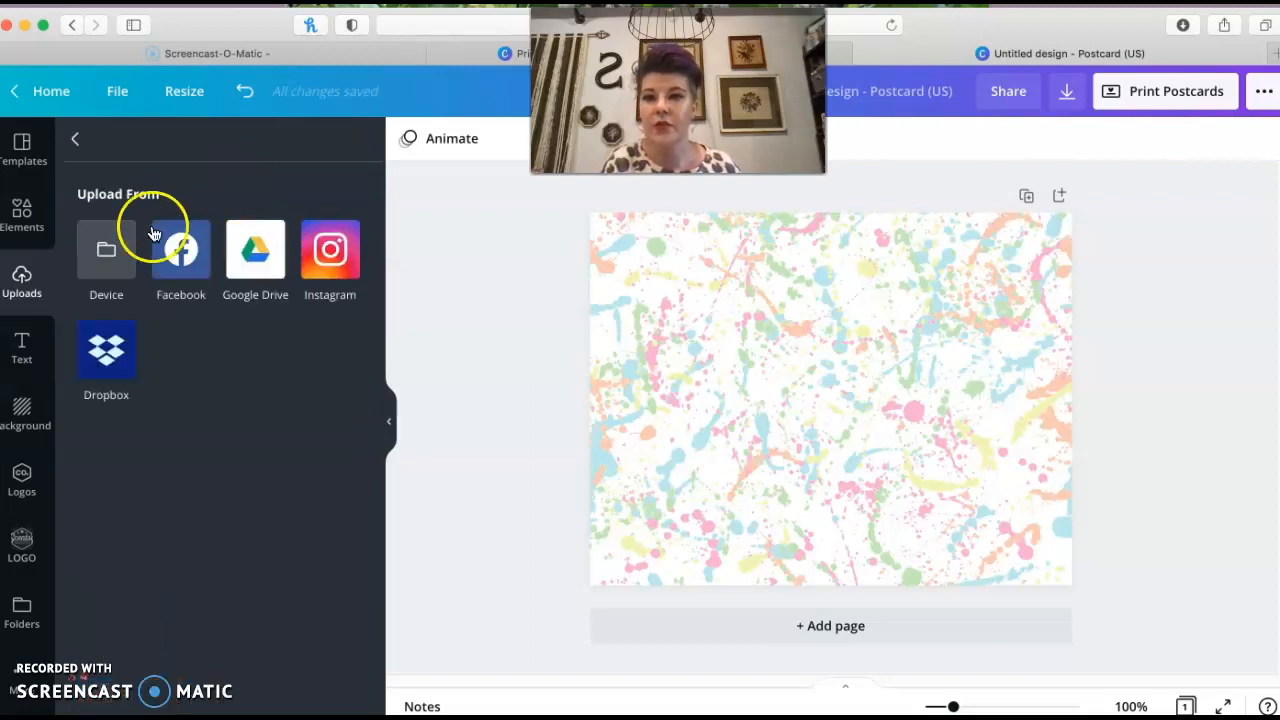
{"action": "left_click", "coordinate": [106, 252]}
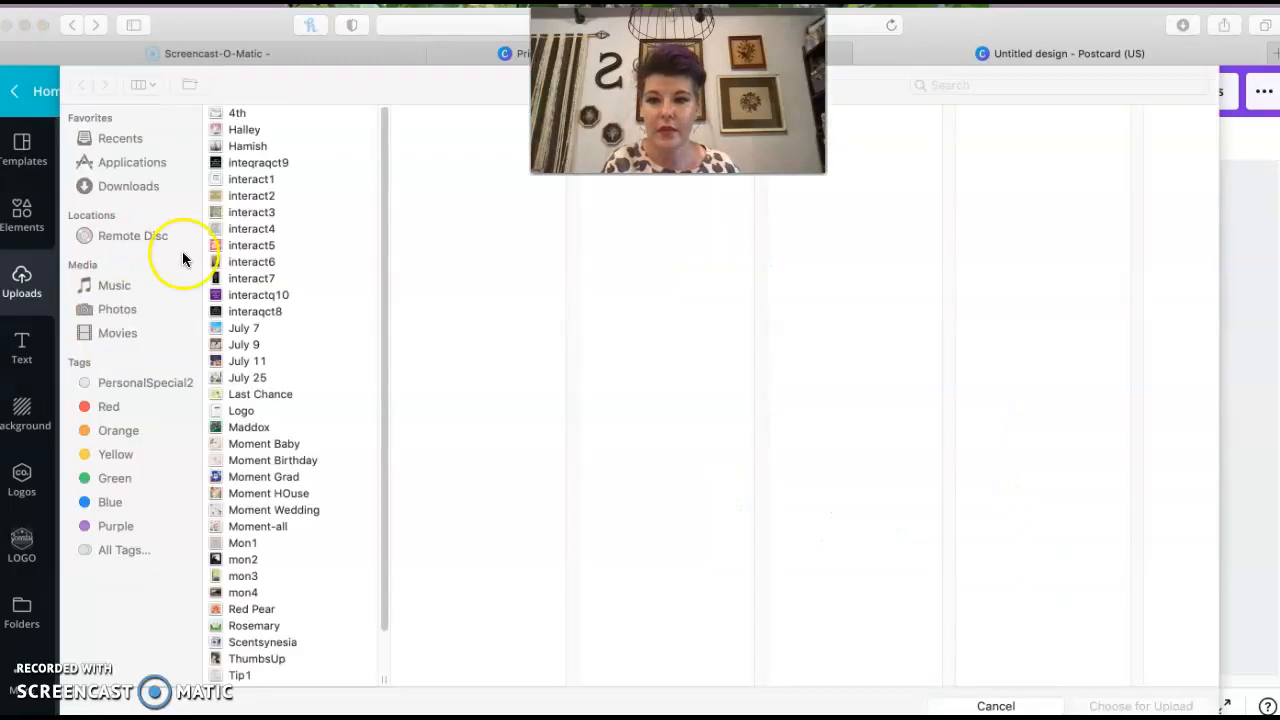
{"action": "scroll", "coordinate": [241, 528], "scroll_direction": "down", "scroll_amount": 2}
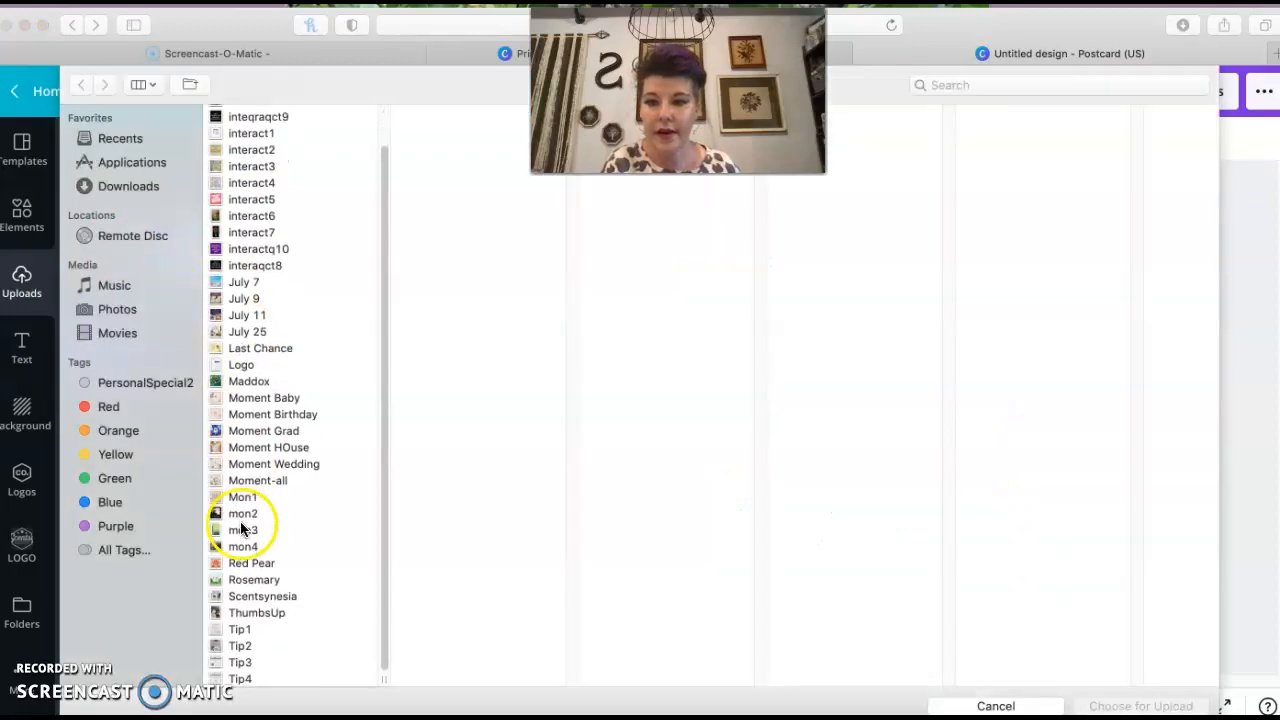
{"action": "left_click", "coordinate": [262, 613]}
{"action": "left_click", "coordinate": [1120, 706]}
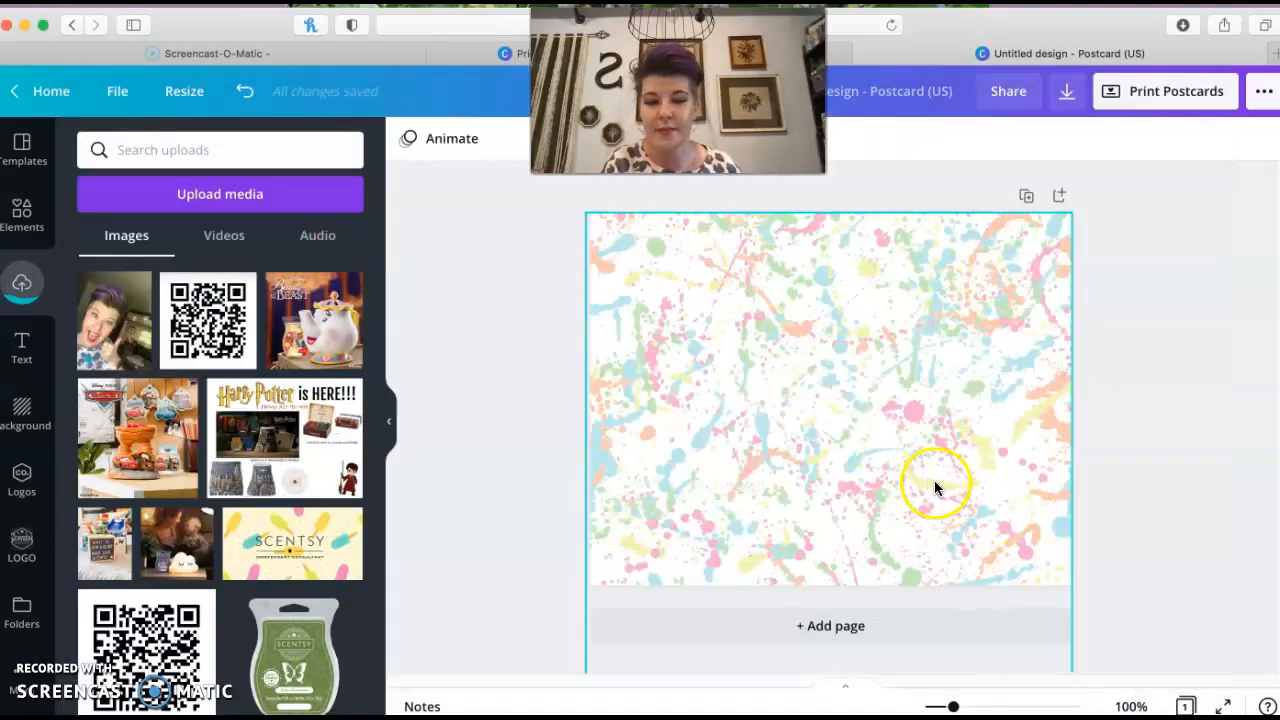
Add the uploaded thumbs-up photo to the postcard and remove its background with Background Remover
{"action": "left_click", "coordinate": [967, 484]}
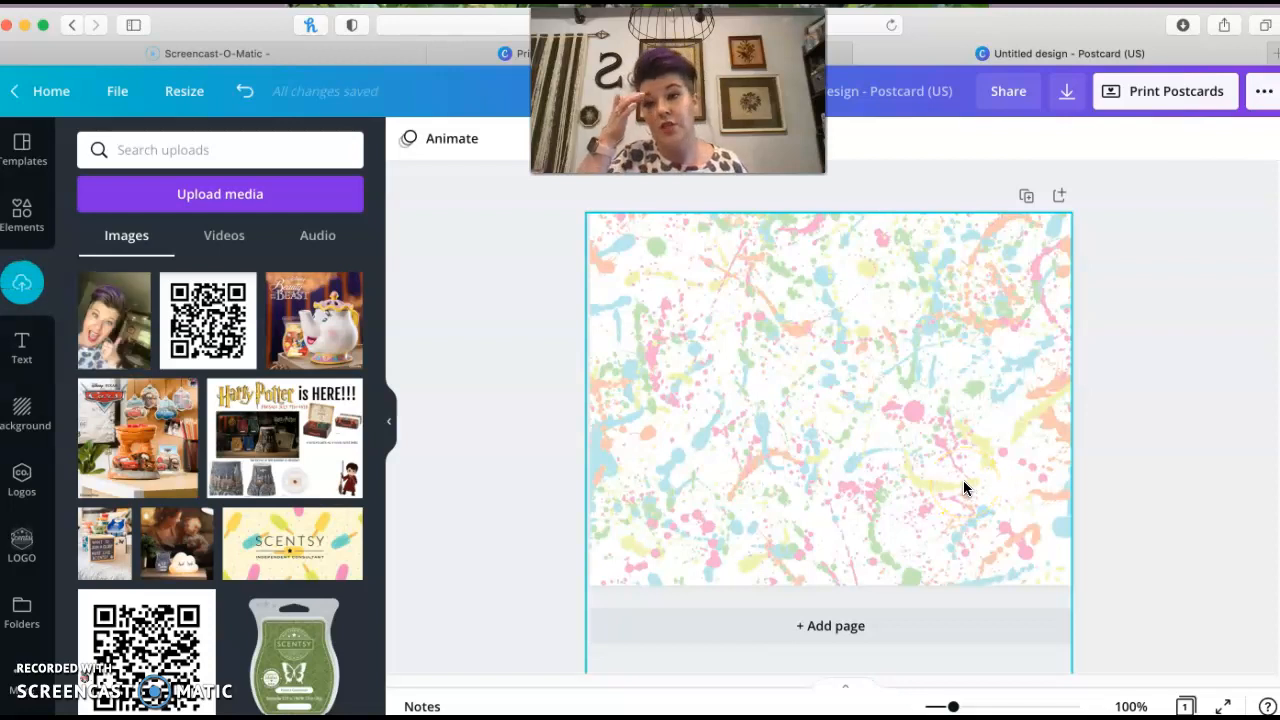
{"action": "left_click", "coordinate": [86, 328]}
{"action": "left_click", "coordinate": [884, 472]}
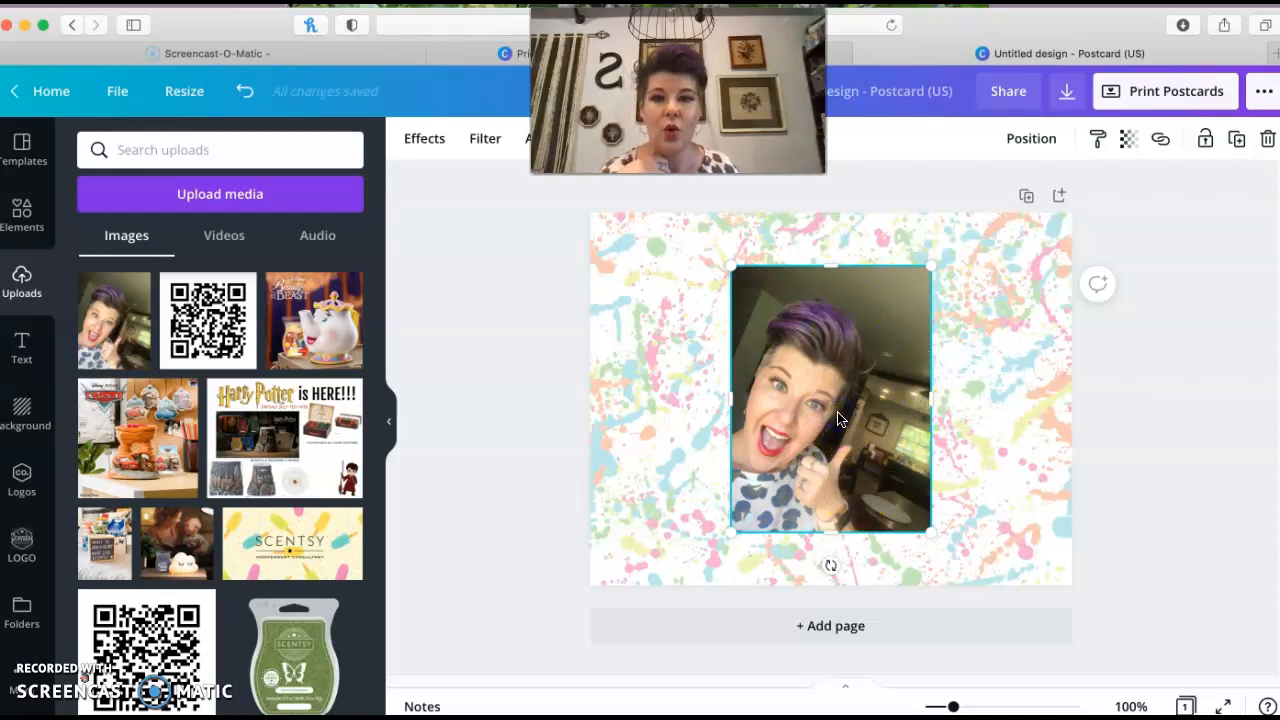
{"action": "left_click", "coordinate": [426, 144]}
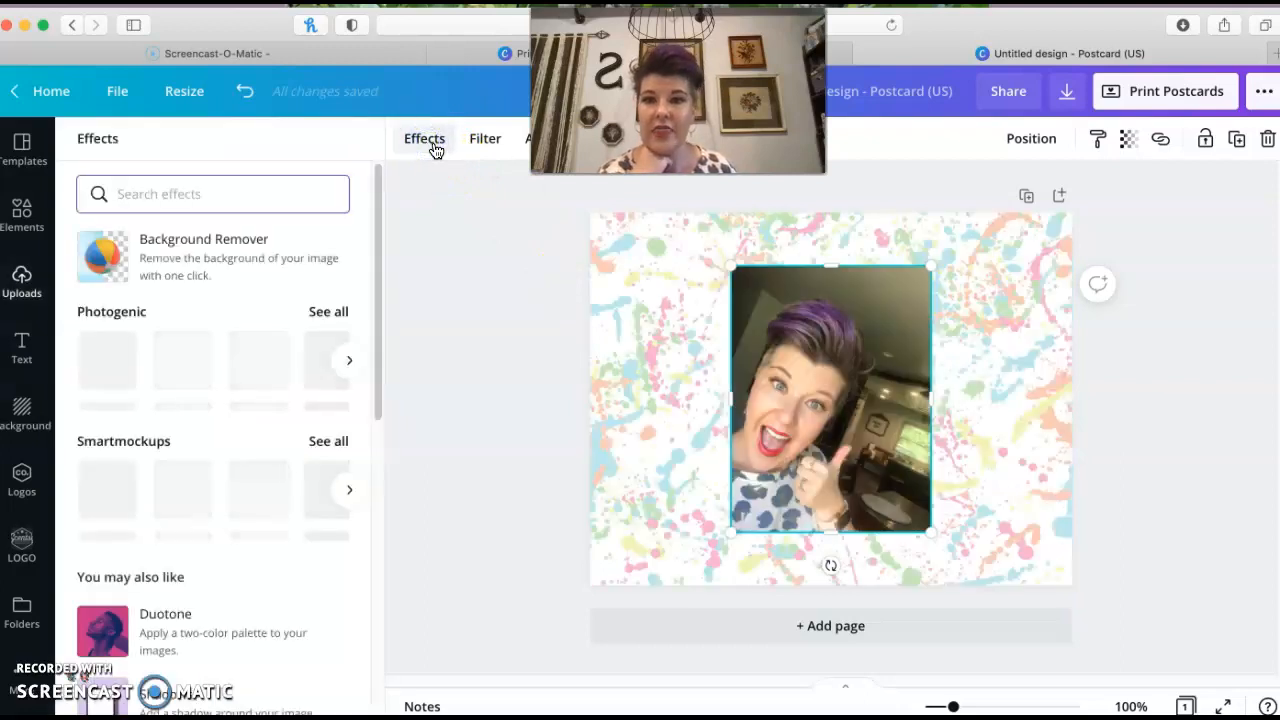
{"action": "left_click", "coordinate": [172, 250]}
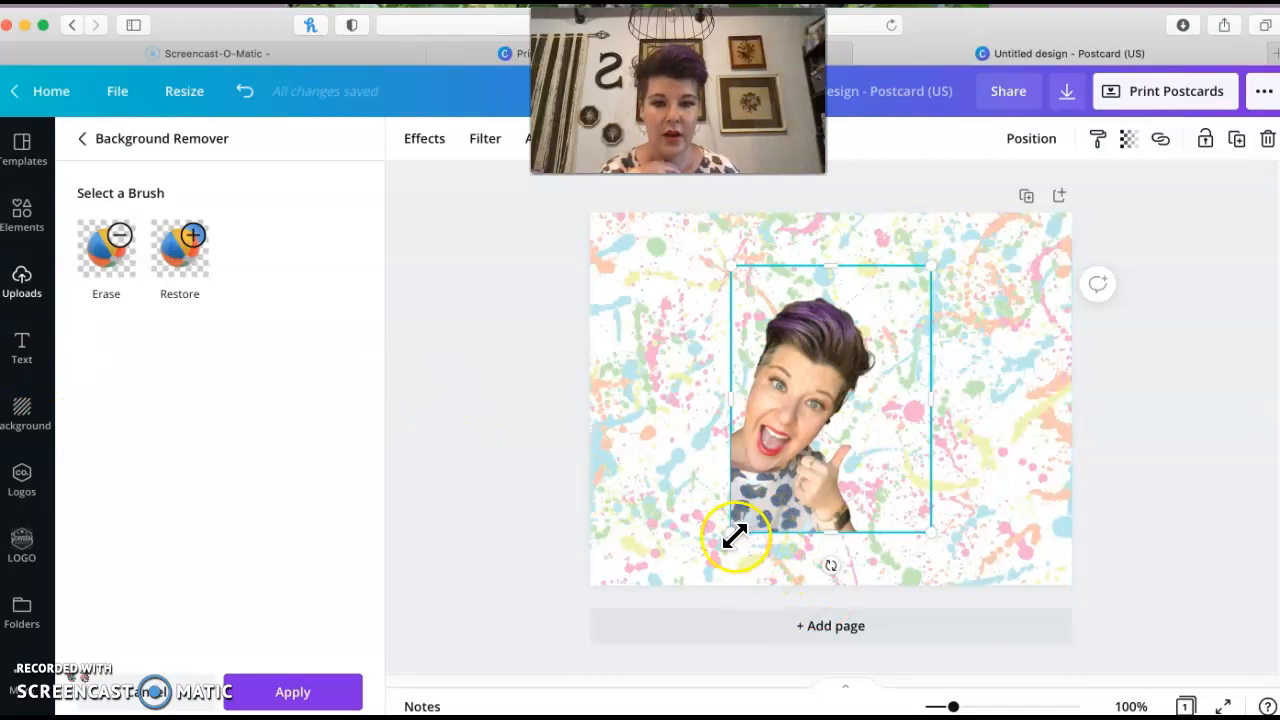
Enlarge the cutout photo and place it in the postcard's lower-left corner
{"action": "left_click_drag", "start_coordinate": [731, 534], "coordinate": [649, 523]}
{"action": "left_click", "coordinate": [931, 443]}
{"action": "left_click", "coordinate": [893, 390]}
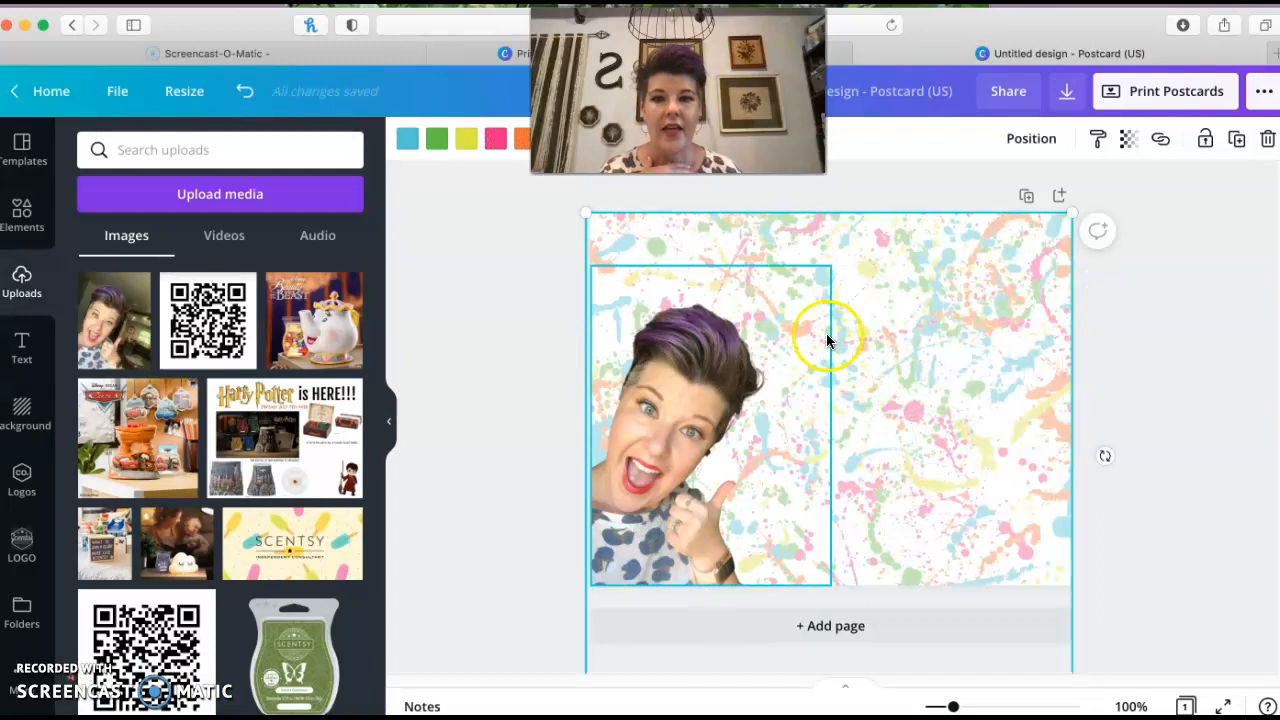
Search the elements library for talk bubble
{"action": "left_click", "coordinate": [22, 216]}
{"action": "left_click", "coordinate": [144, 151]}
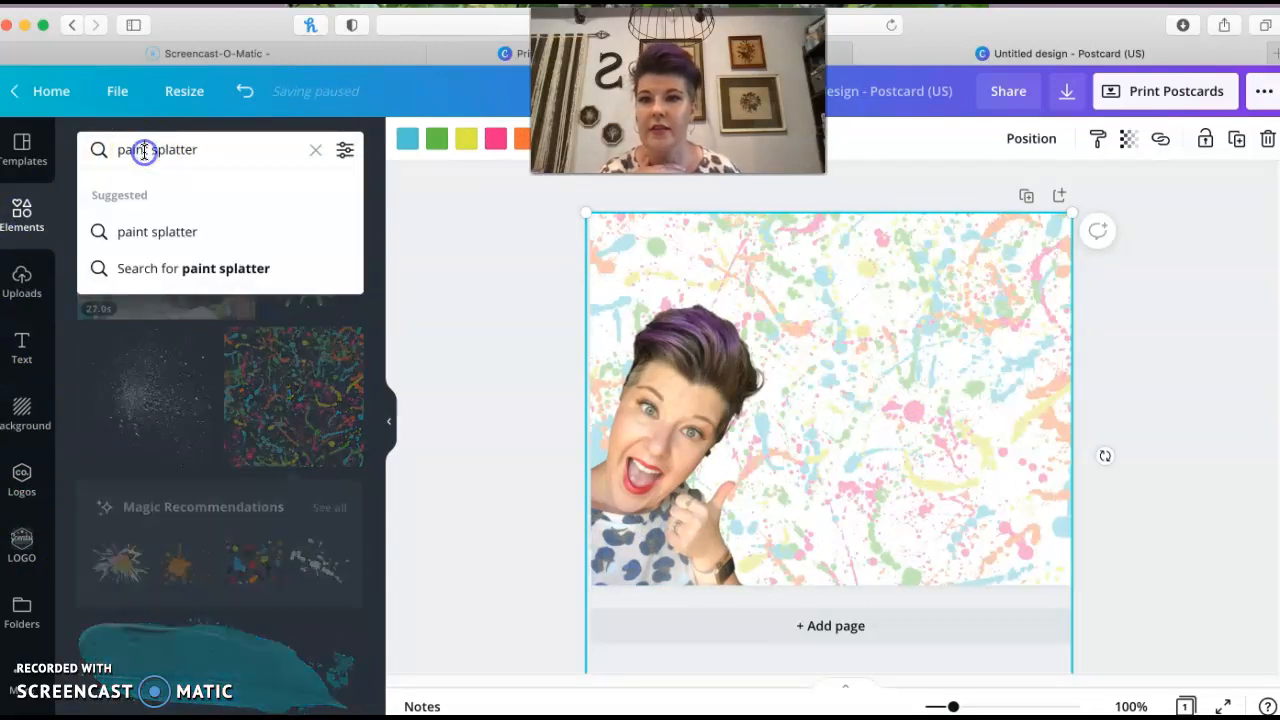
{"action": "key", "text": "BackSpace"}
{"action": "type", "text": "talk"}
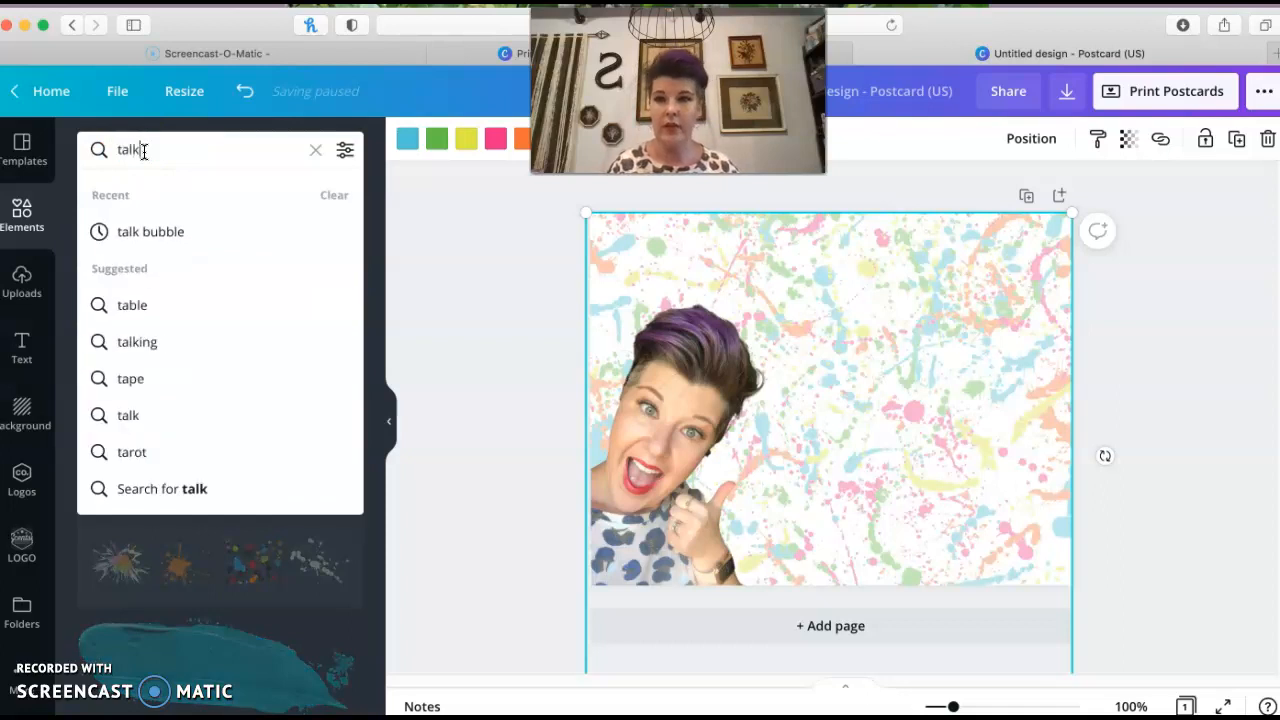
{"action": "type", "text": " bubble"}
{"action": "key", "text": "Return"}
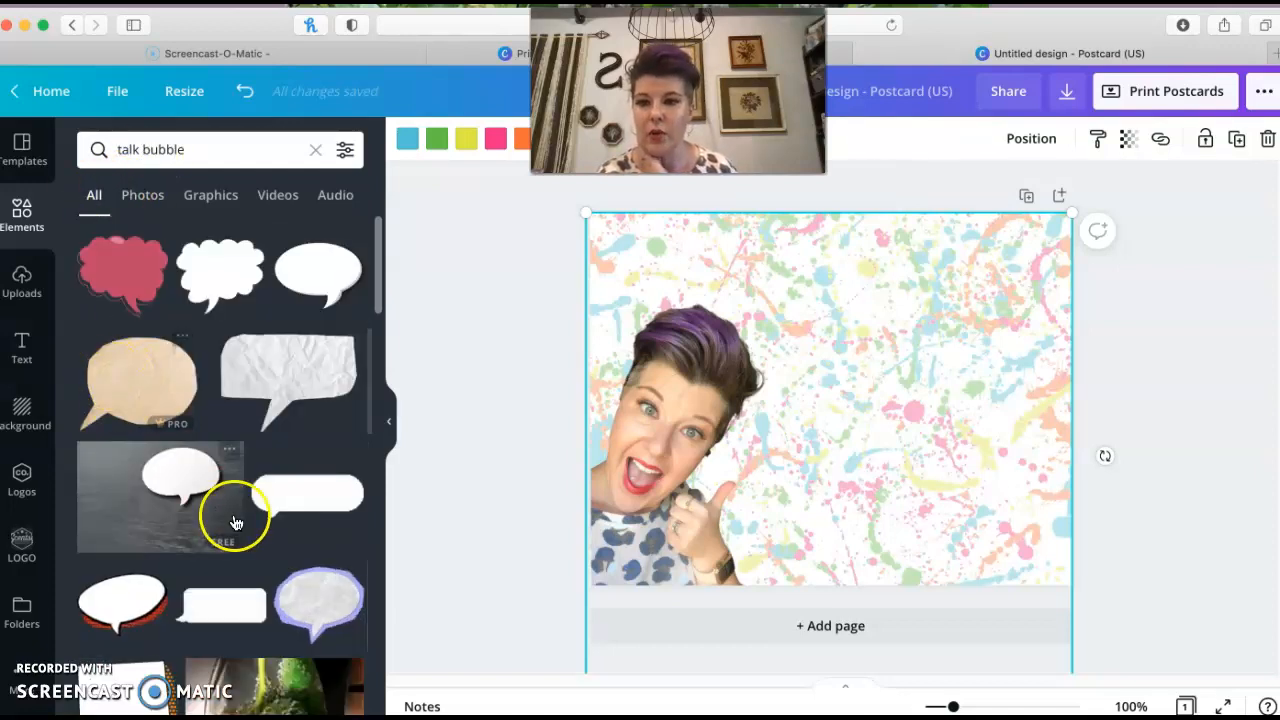
Add a white oval speech bubble and move it to the upper part of the postcard
{"action": "scroll", "coordinate": [238, 512], "scroll_direction": "down", "scroll_amount": 1}
{"action": "scroll", "coordinate": [238, 517], "scroll_direction": "down", "scroll_amount": 10}
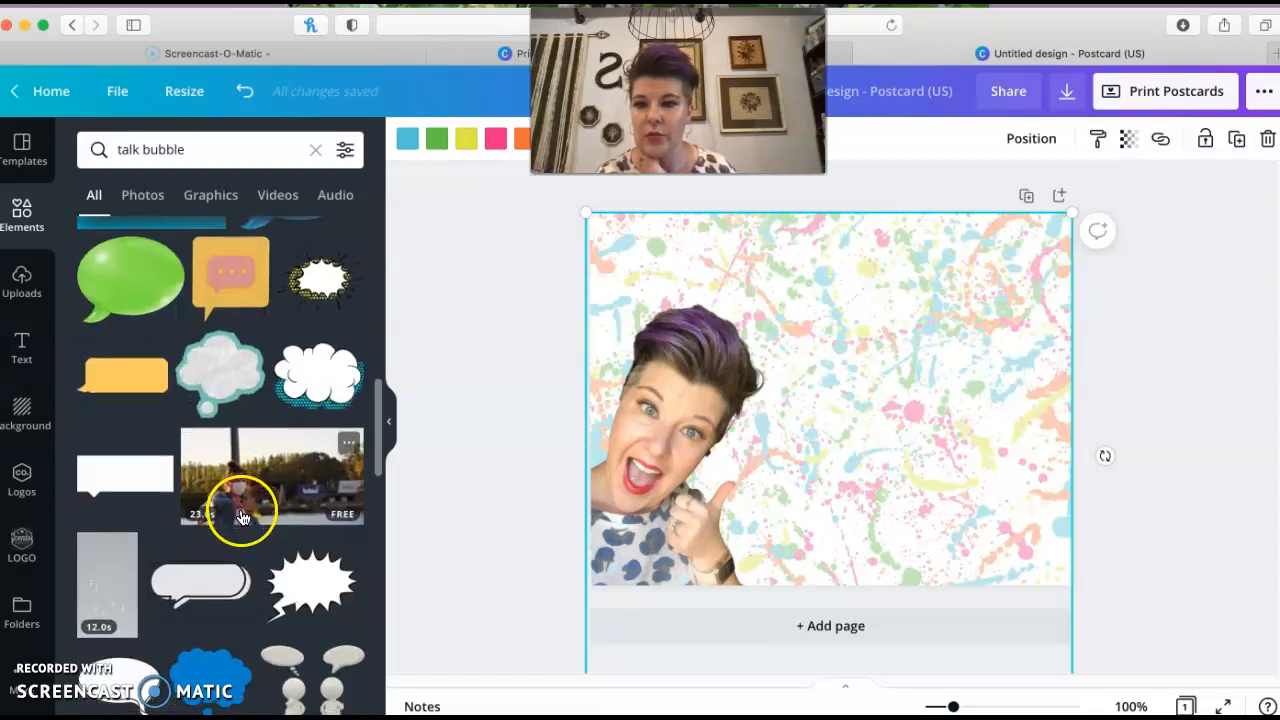
{"action": "scroll", "coordinate": [239, 517], "scroll_direction": "down", "scroll_amount": 4}
{"action": "scroll", "coordinate": [240, 517], "scroll_direction": "down", "scroll_amount": 5}
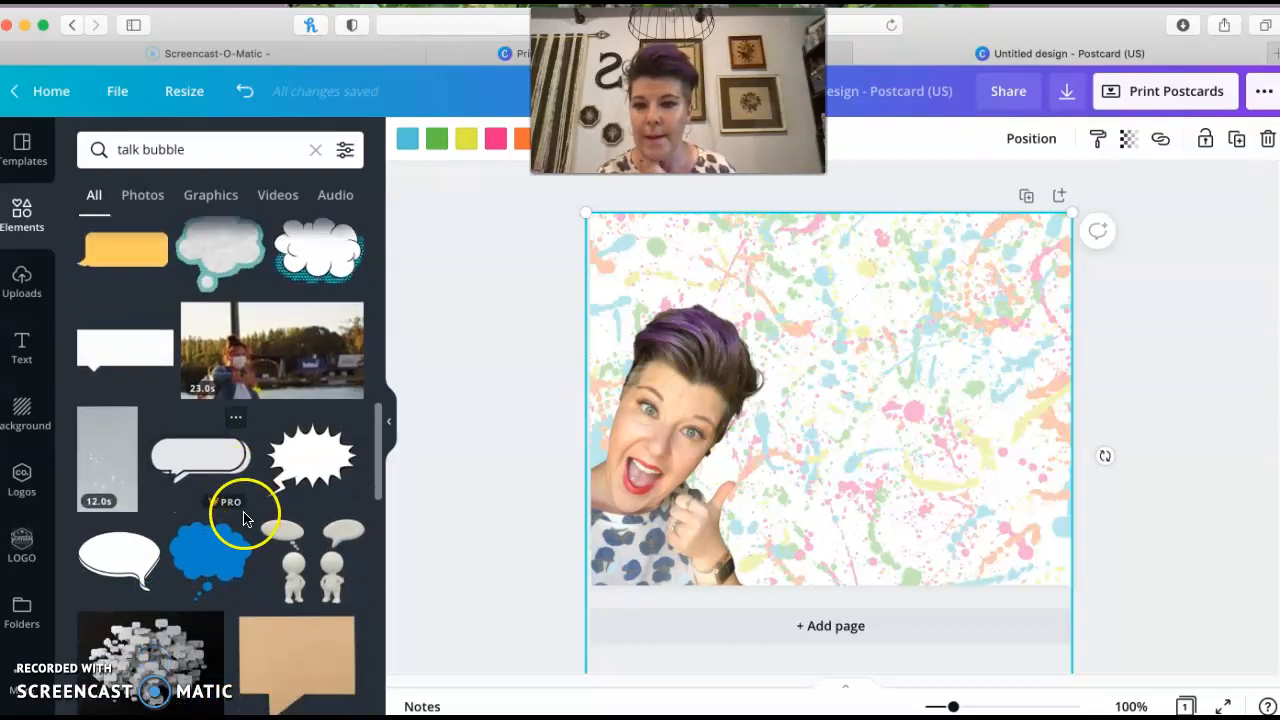
{"action": "scroll", "coordinate": [246, 520], "scroll_direction": "down", "scroll_amount": 2}
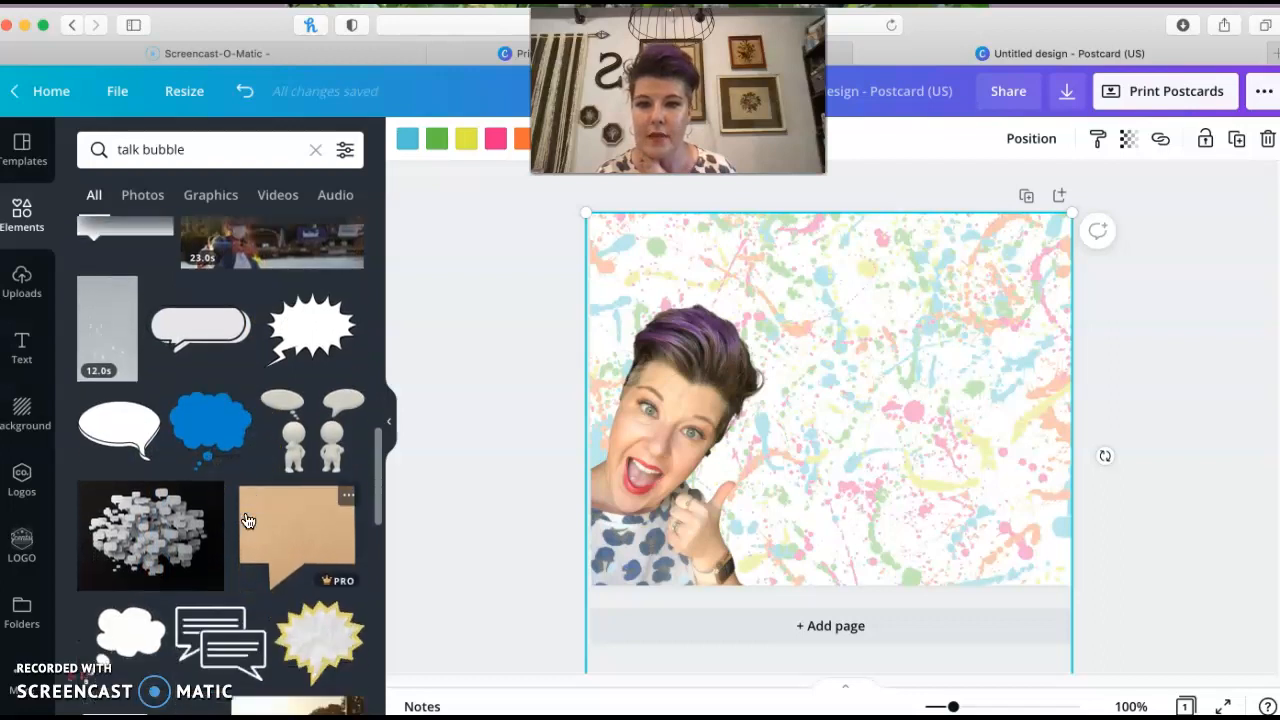
{"action": "left_click", "coordinate": [128, 424]}
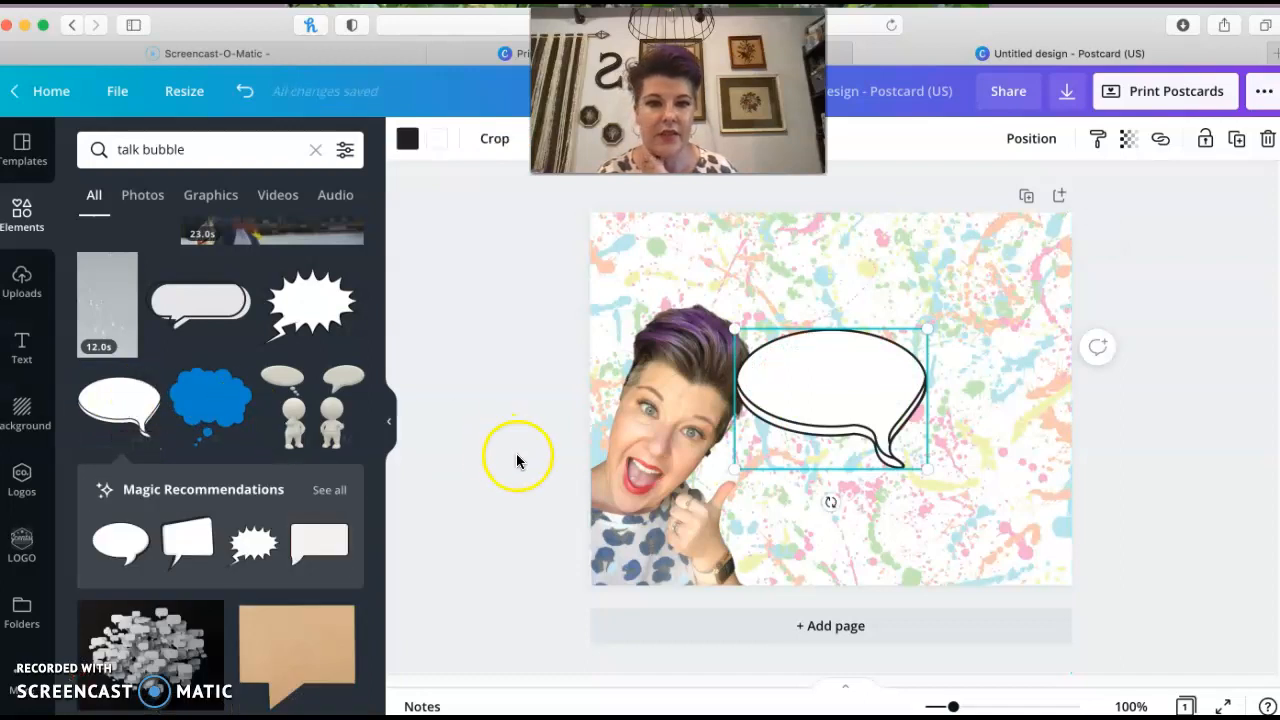
{"action": "left_click_drag", "start_coordinate": [808, 412], "coordinate": [834, 330]}
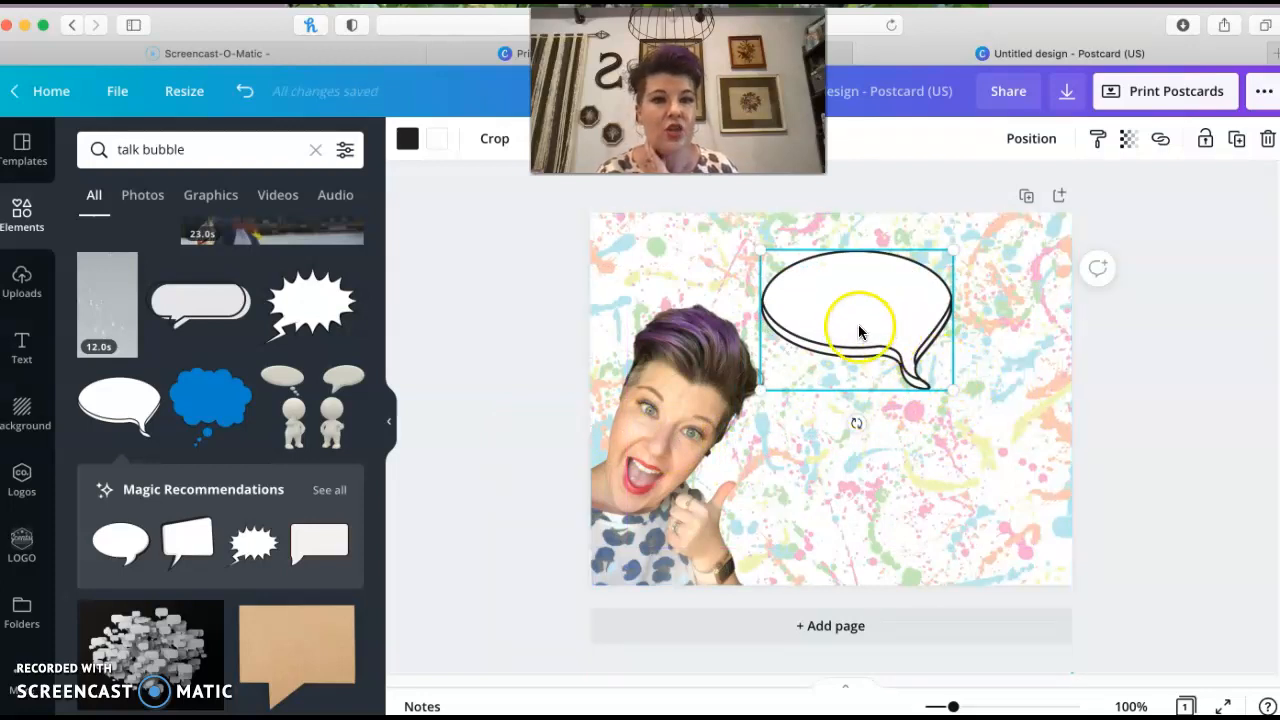
Flip the speech bubble horizontally so its tail points toward the photo
{"action": "left_click", "coordinate": [1031, 146]}
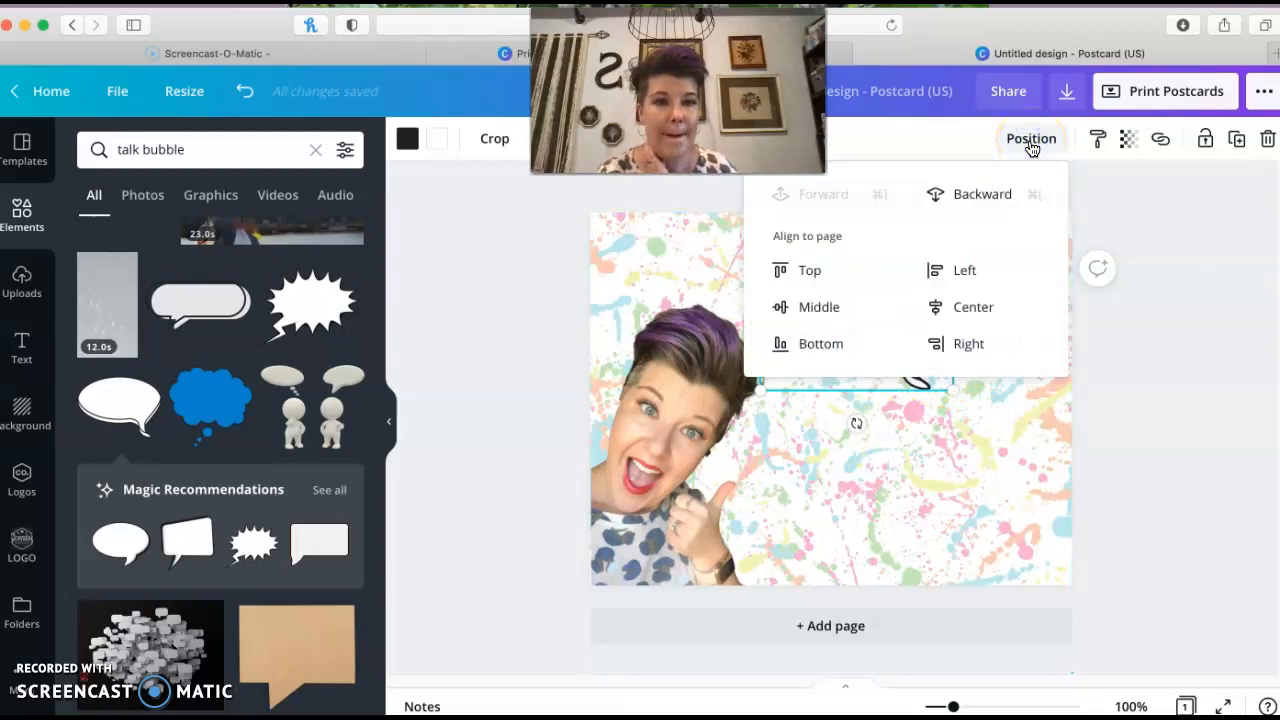
{"action": "left_click", "coordinate": [1031, 143]}
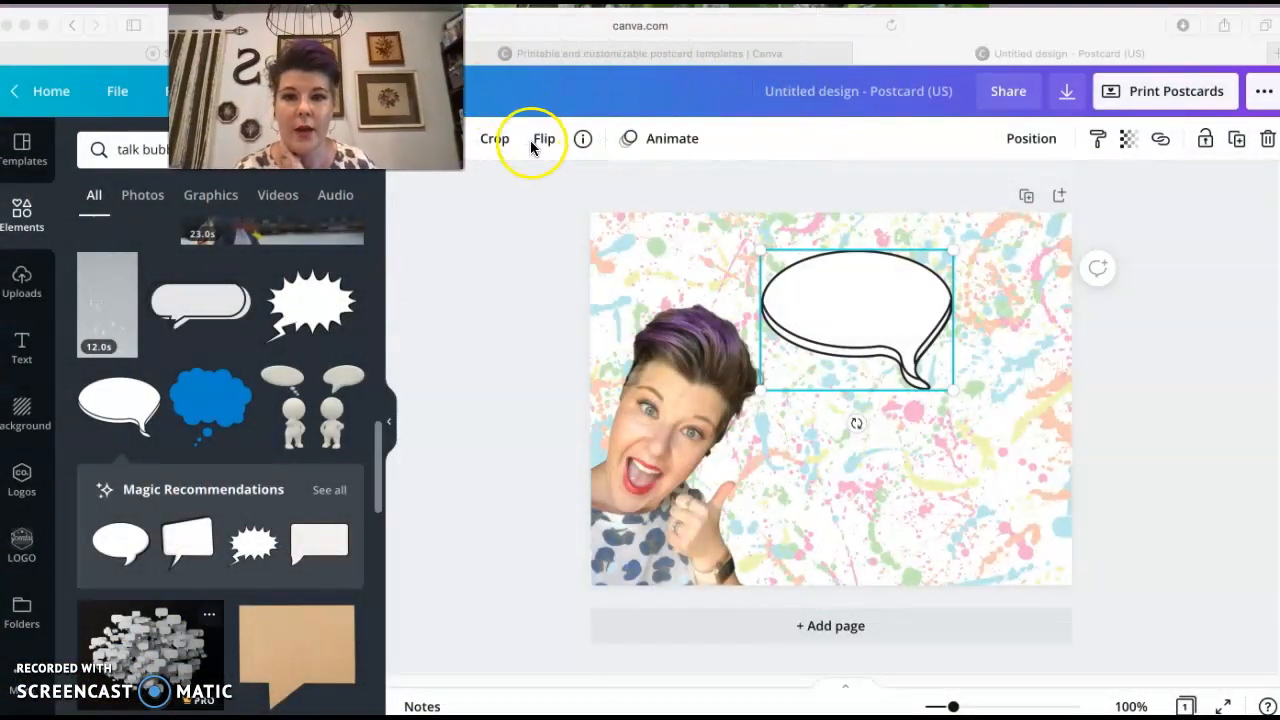
{"action": "left_click", "coordinate": [540, 141]}
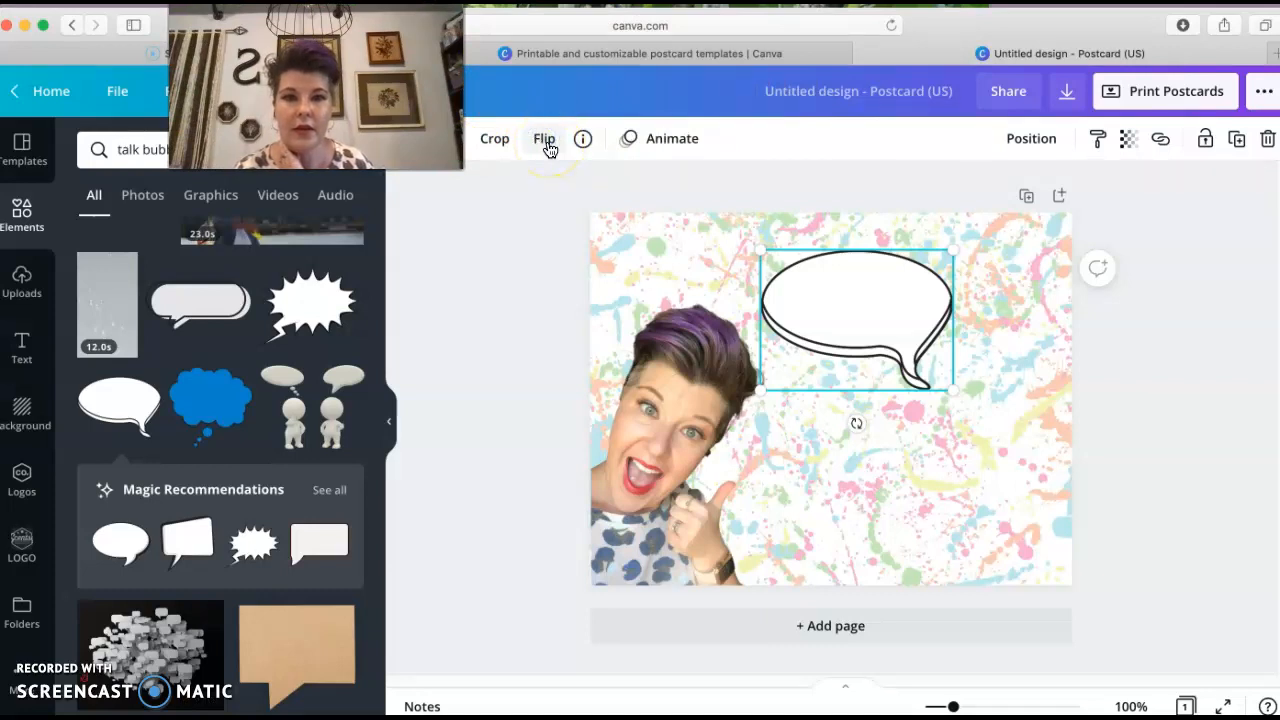
{"action": "left_click", "coordinate": [547, 145]}
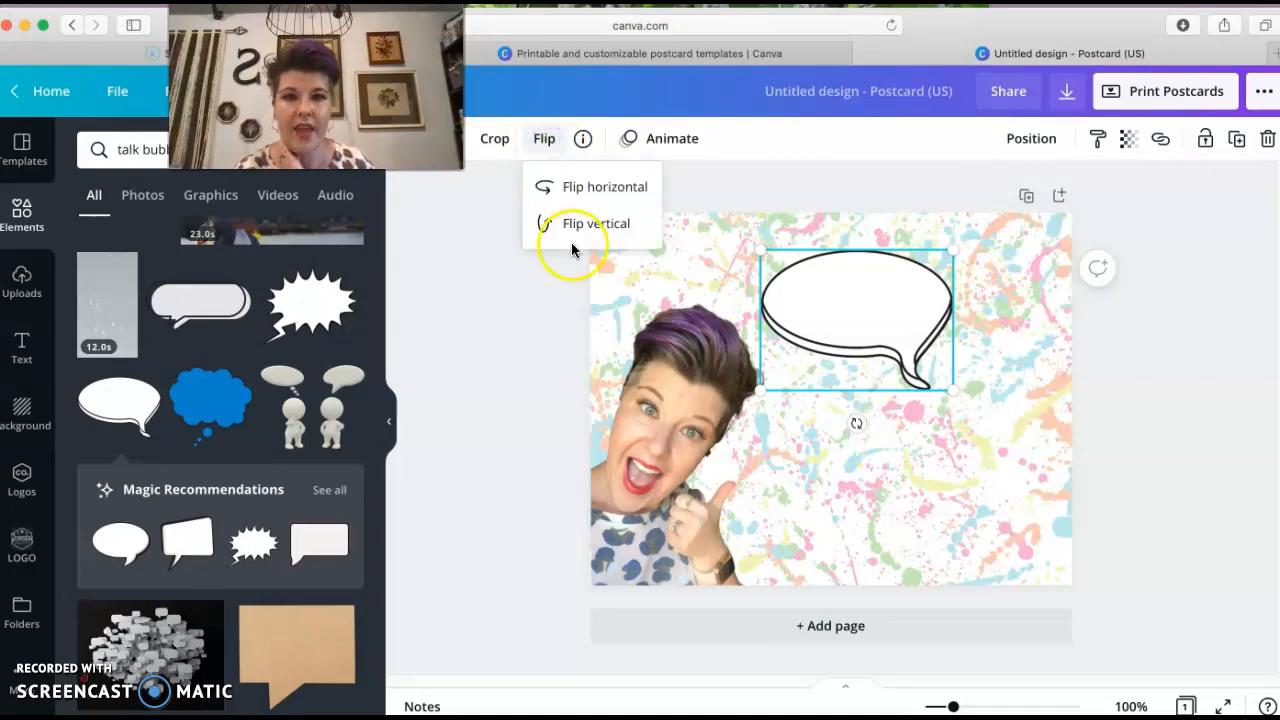
{"action": "left_click", "coordinate": [583, 189]}
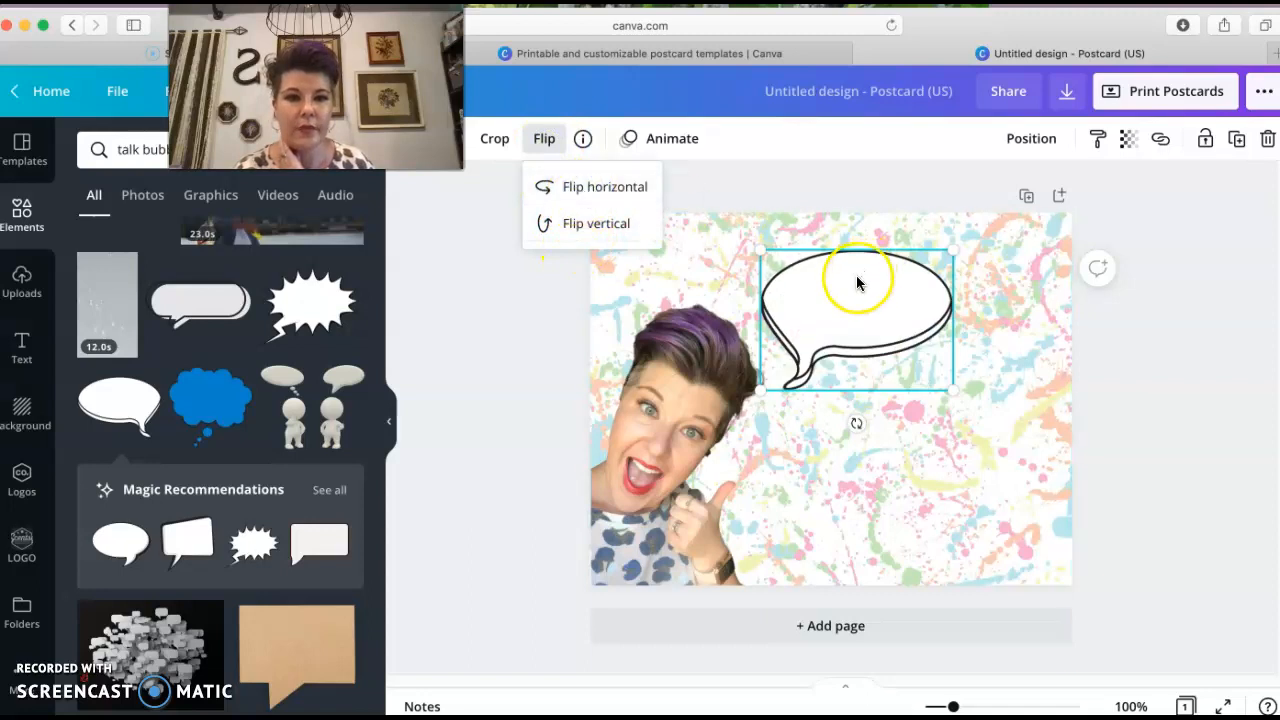
Enlarge and slightly rotate the speech bubble, positioning it in the upper right beside the face
{"action": "left_click_drag", "start_coordinate": [857, 283], "coordinate": [867, 278]}
{"action": "left_click_drag", "start_coordinate": [983, 393], "coordinate": [1006, 404]}
{"action": "left_click_drag", "start_coordinate": [888, 351], "coordinate": [874, 314]}
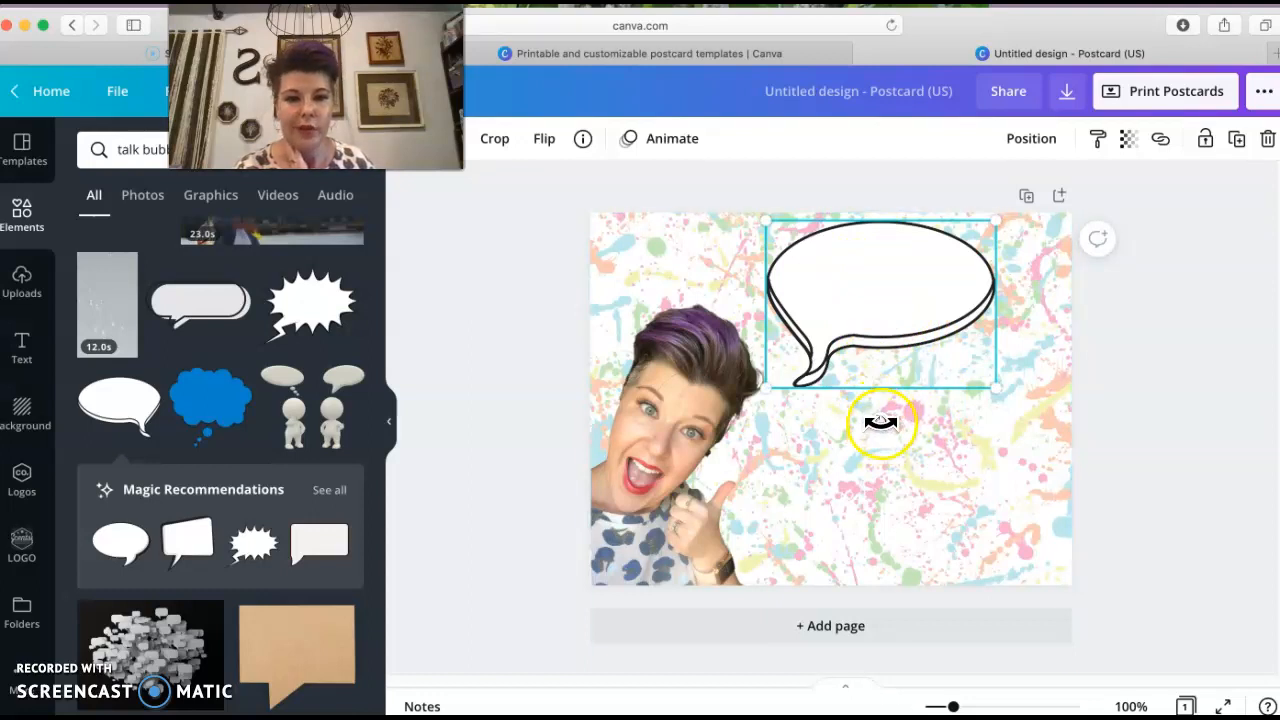
{"action": "left_click_drag", "start_coordinate": [880, 424], "coordinate": [848, 424]}
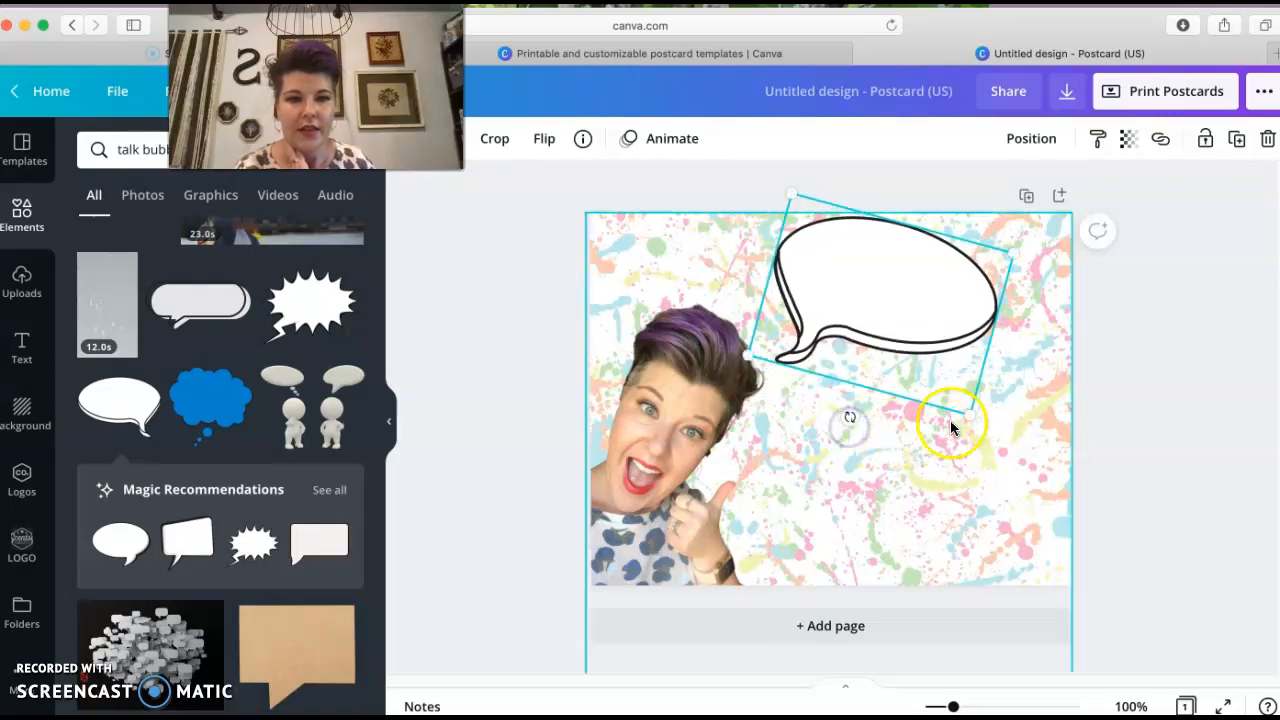
{"action": "left_click_drag", "start_coordinate": [983, 427], "coordinate": [1012, 441]}
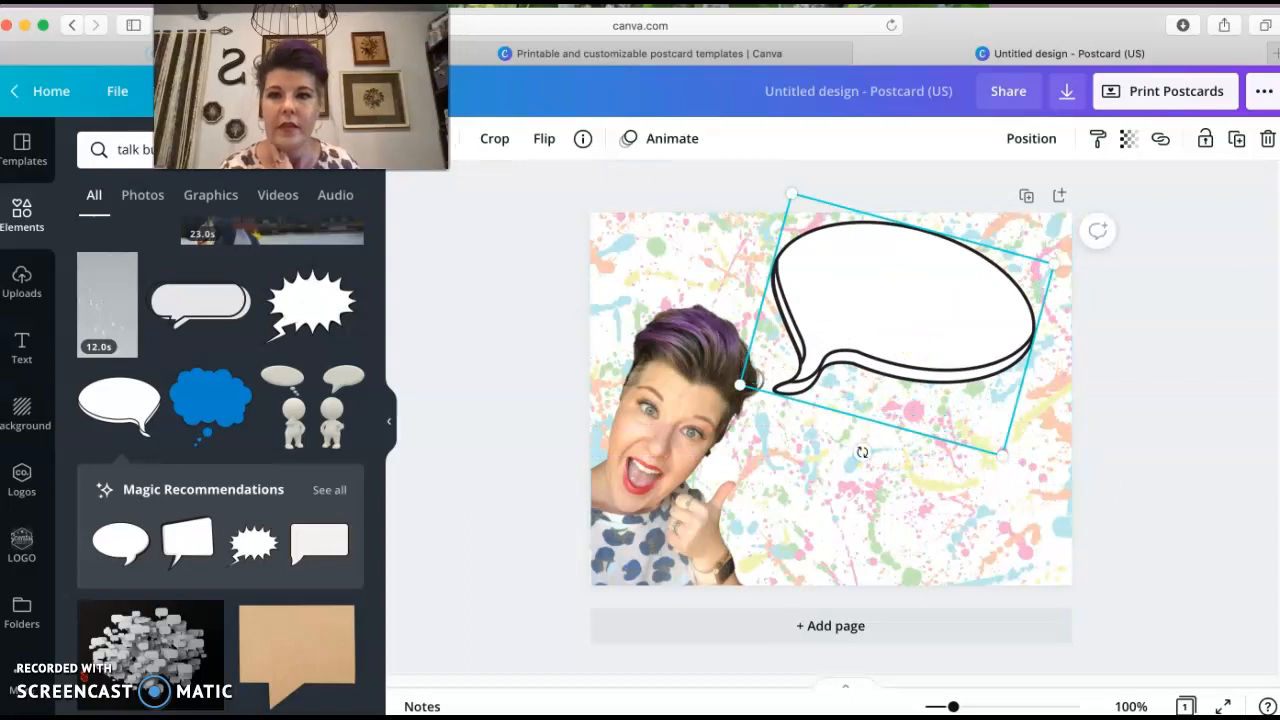
{"action": "left_click", "coordinate": [842, 312]}
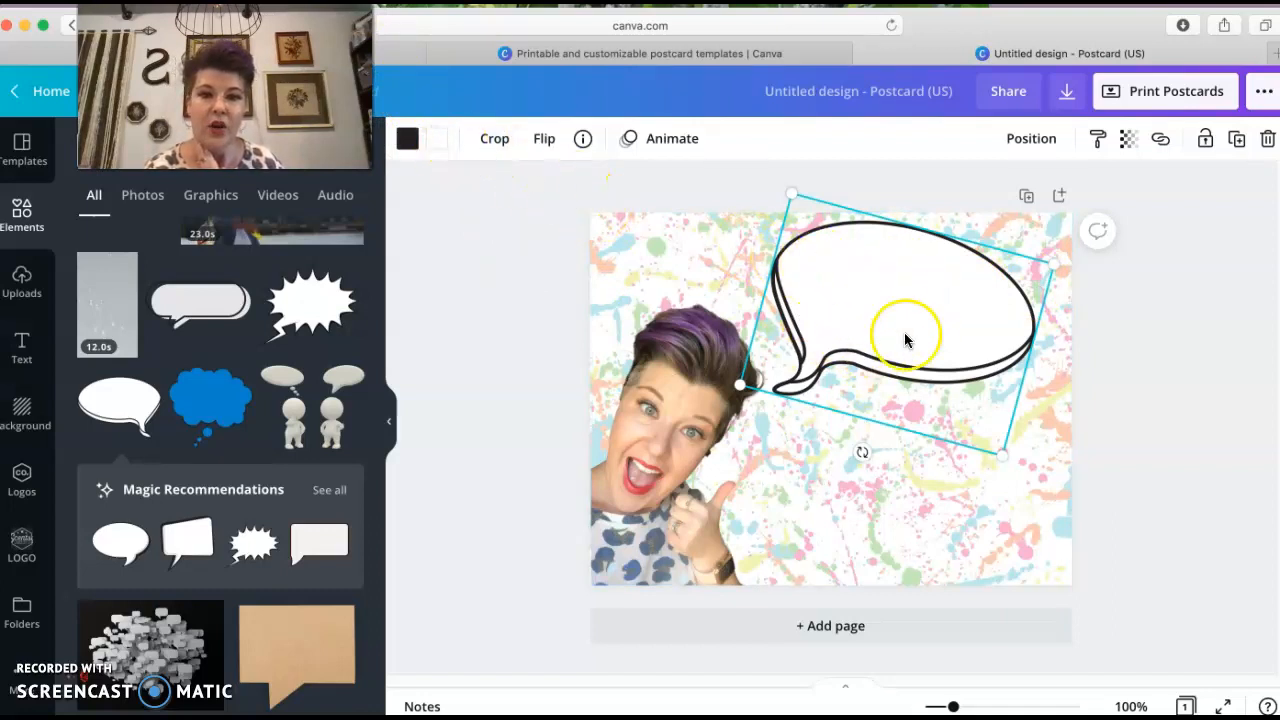
Fill the speech bubble with the pink document colour
{"action": "left_click", "coordinate": [437, 143]}
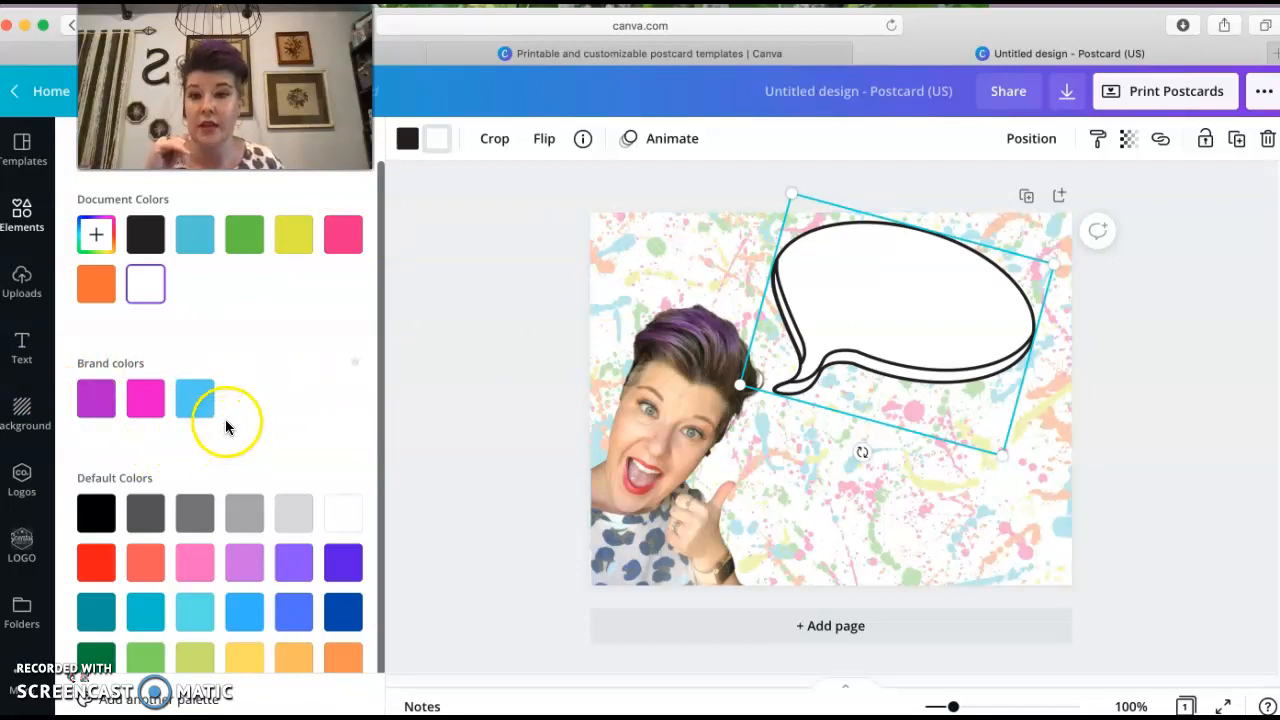
{"action": "scroll", "coordinate": [225, 600], "scroll_direction": "down", "scroll_amount": 1}
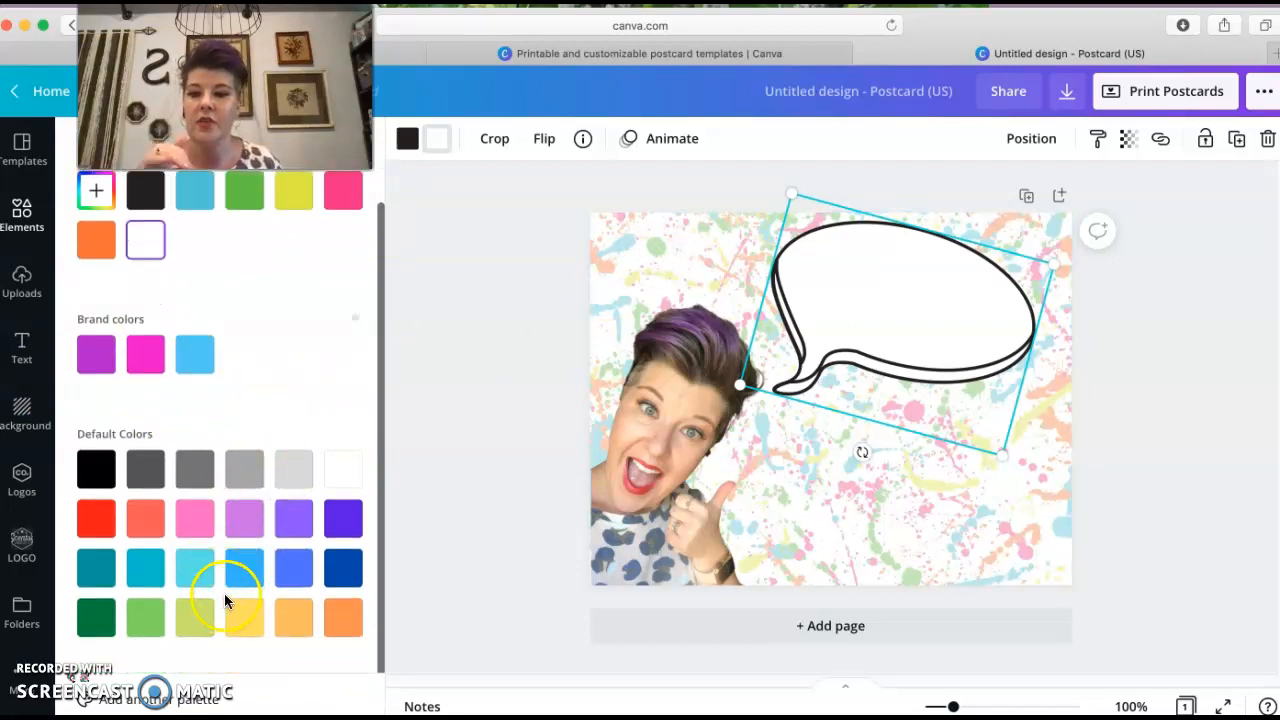
{"action": "scroll", "coordinate": [230, 597], "scroll_direction": "up", "scroll_amount": 1}
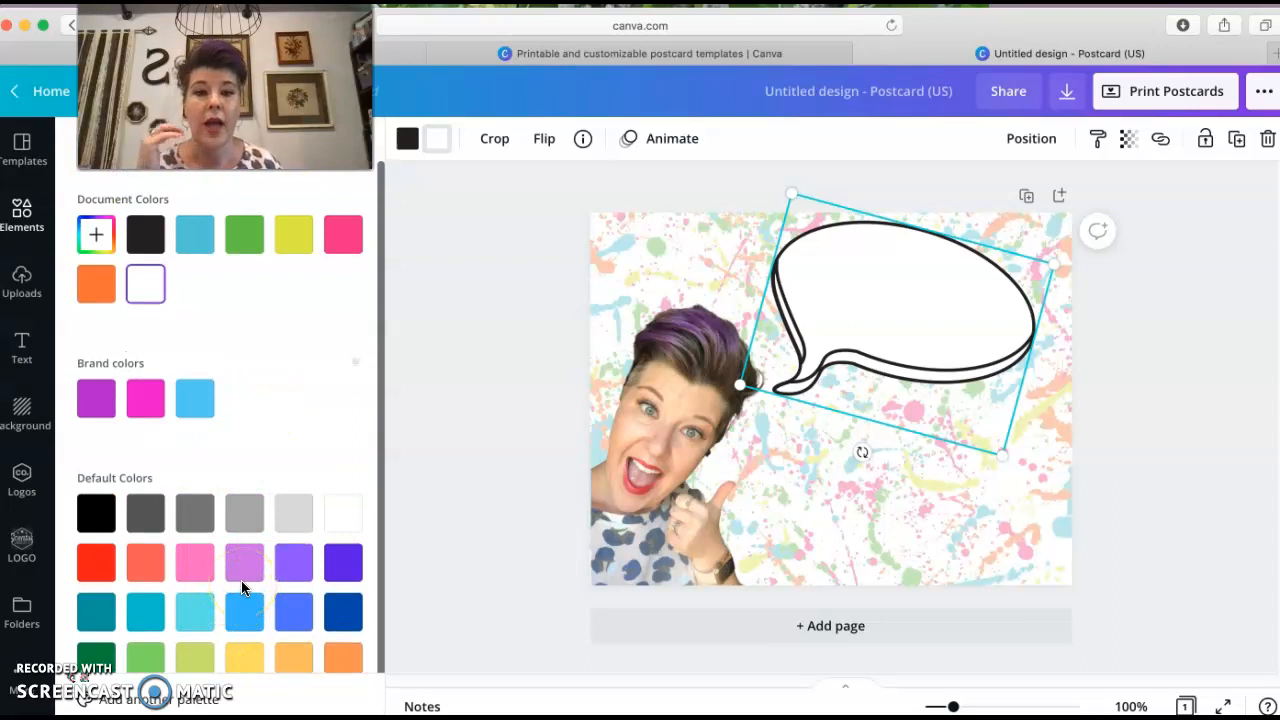
{"action": "left_click", "coordinate": [345, 236]}
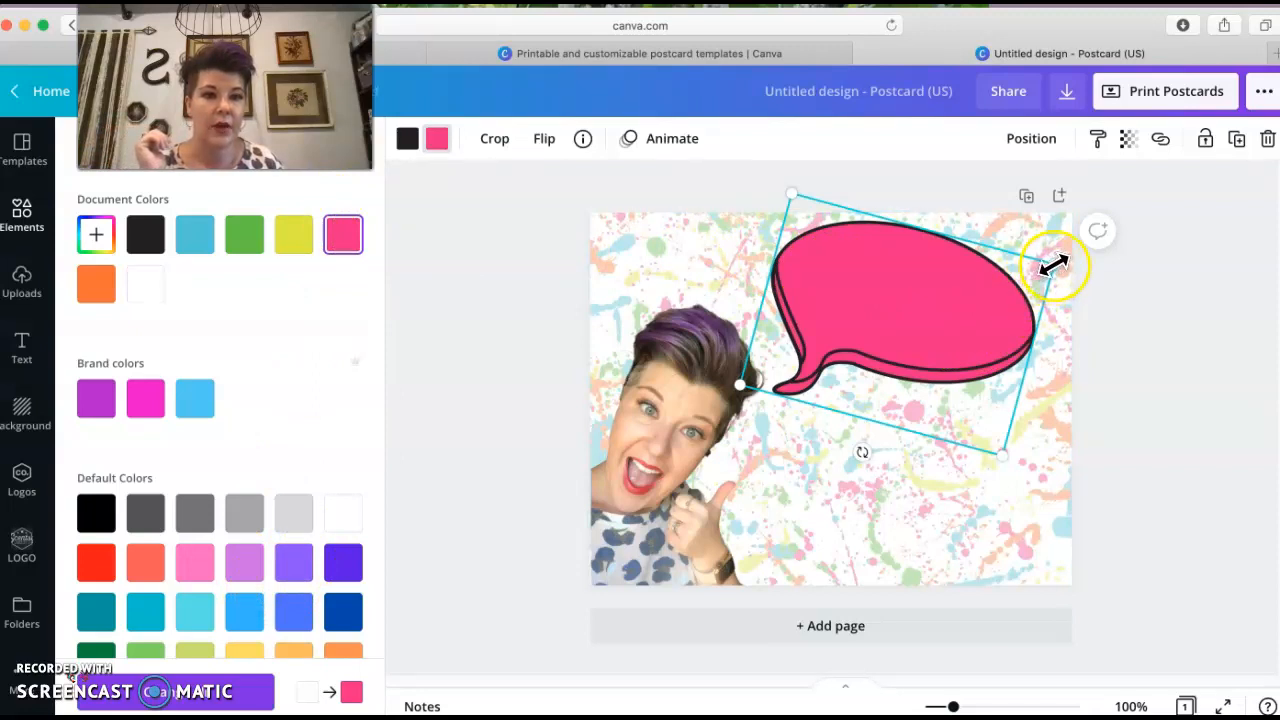
Add a heading text box to the postcard
{"action": "left_click", "coordinate": [20, 347]}
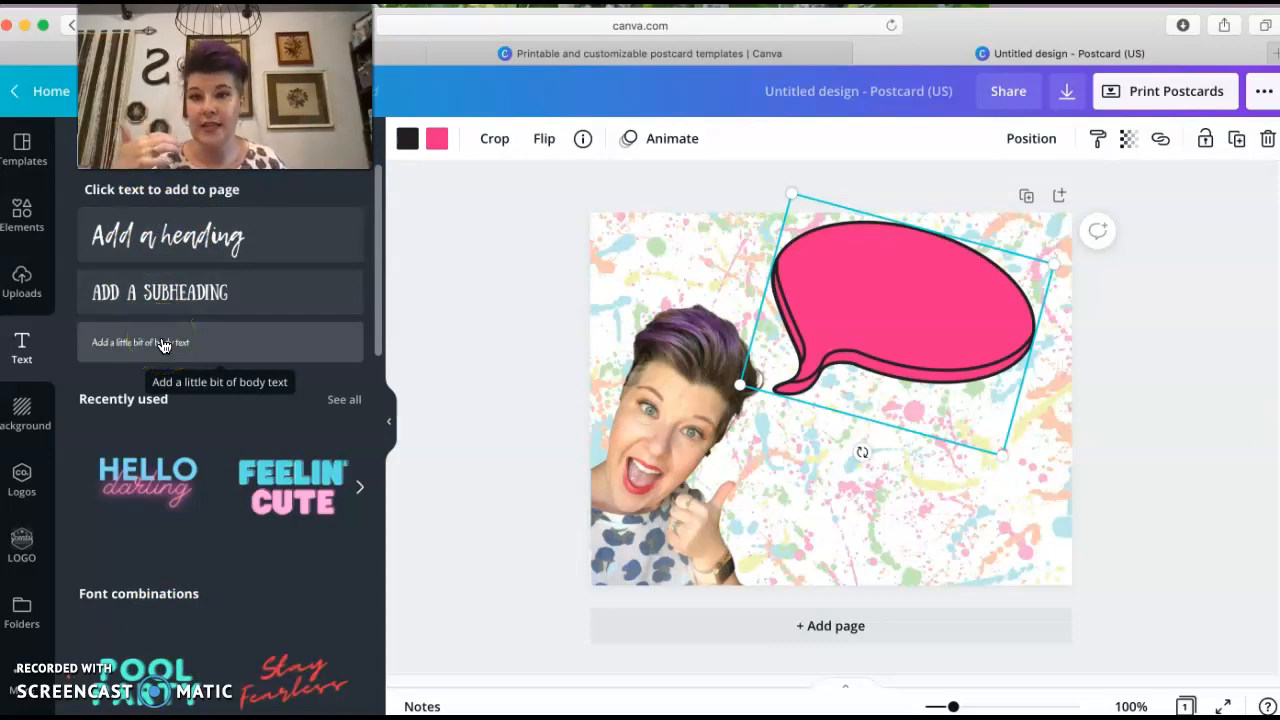
{"action": "left_click", "coordinate": [155, 240]}
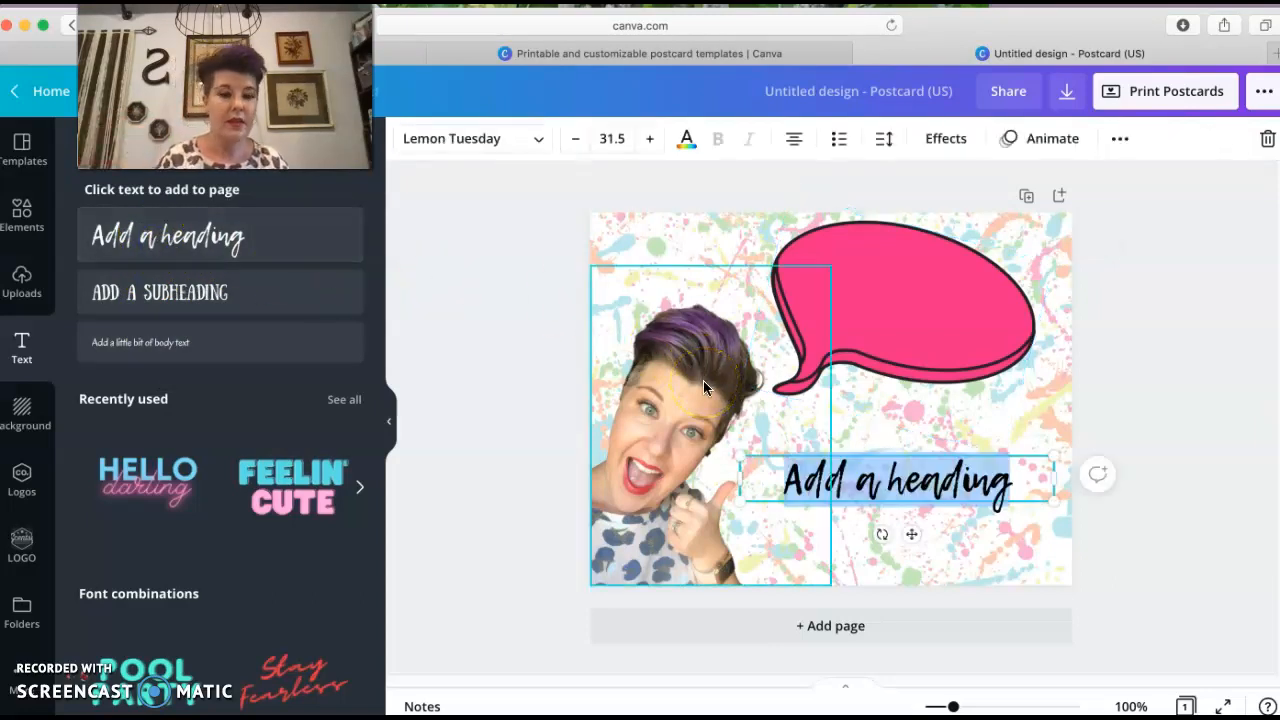
Replace the heading text with "Thumbs Up! You made the Top 20." on three lines
{"action": "type", "text": "Thumbs Up!"}
{"action": "key", "text": "Return"}
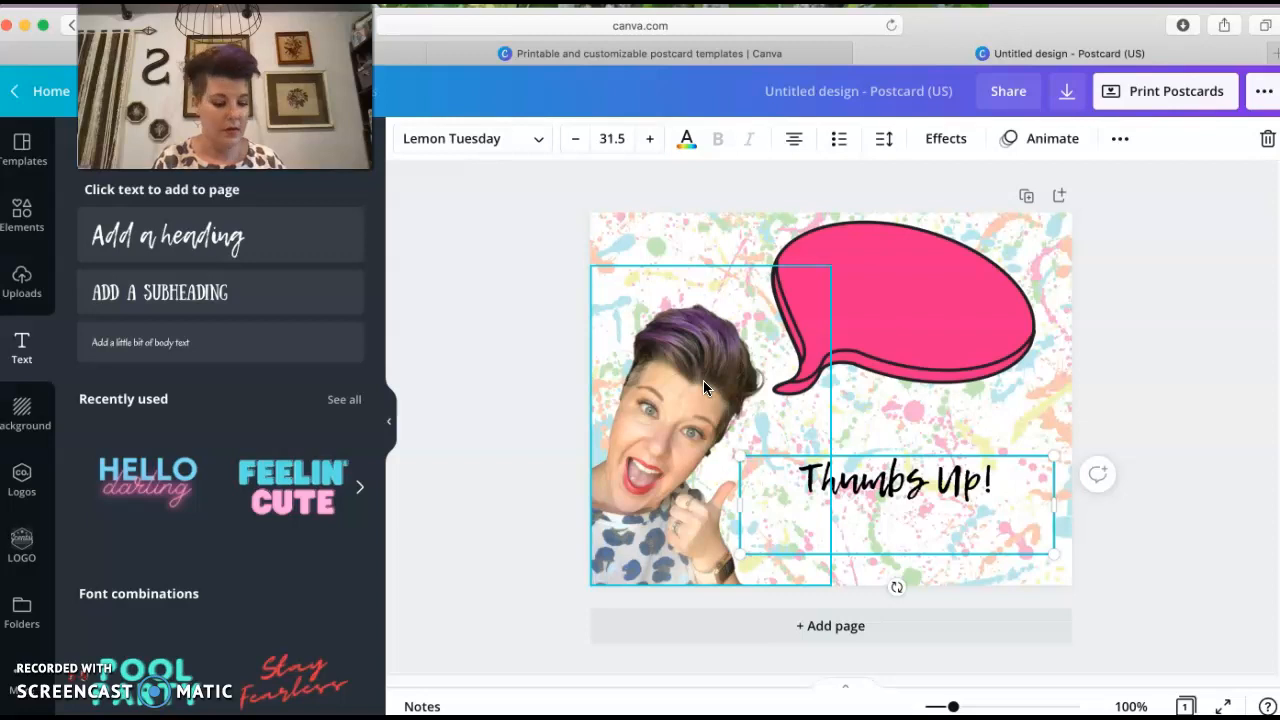
{"action": "type", "text": "You m"}
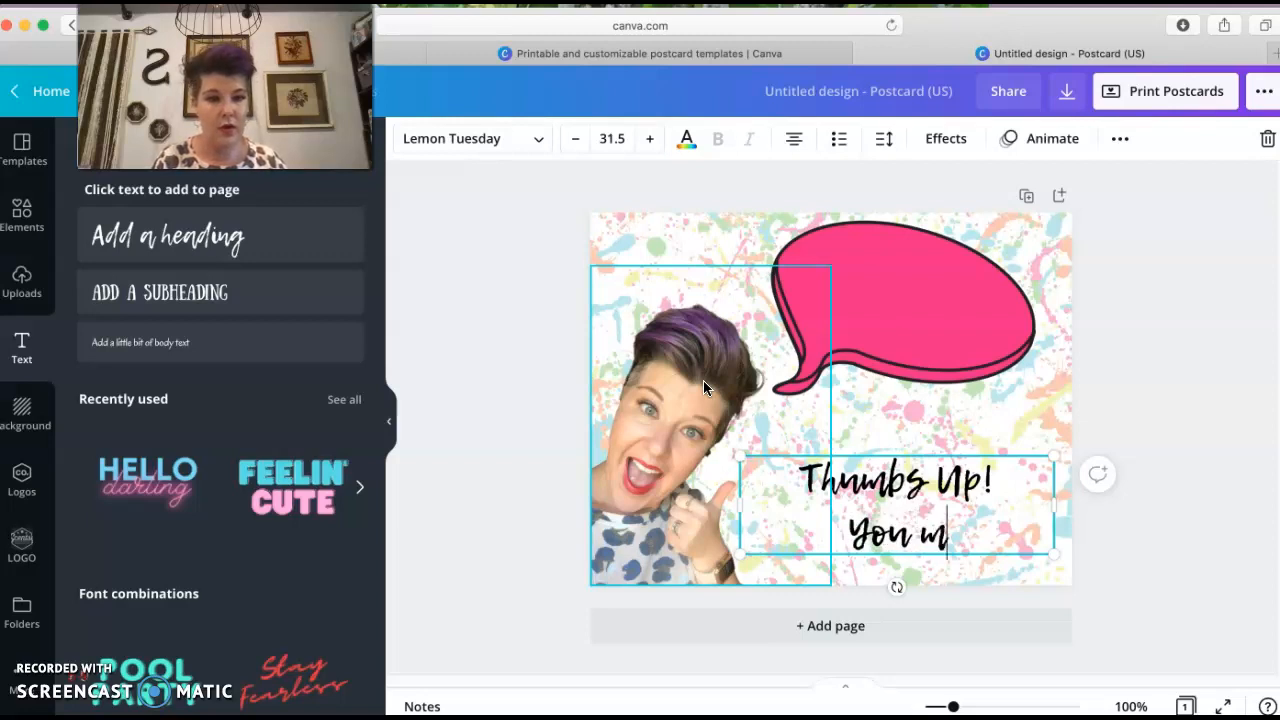
{"action": "type", "text": "ade the"}
{"action": "key", "text": "Return"}
{"action": "type", "text": "Top 20"}
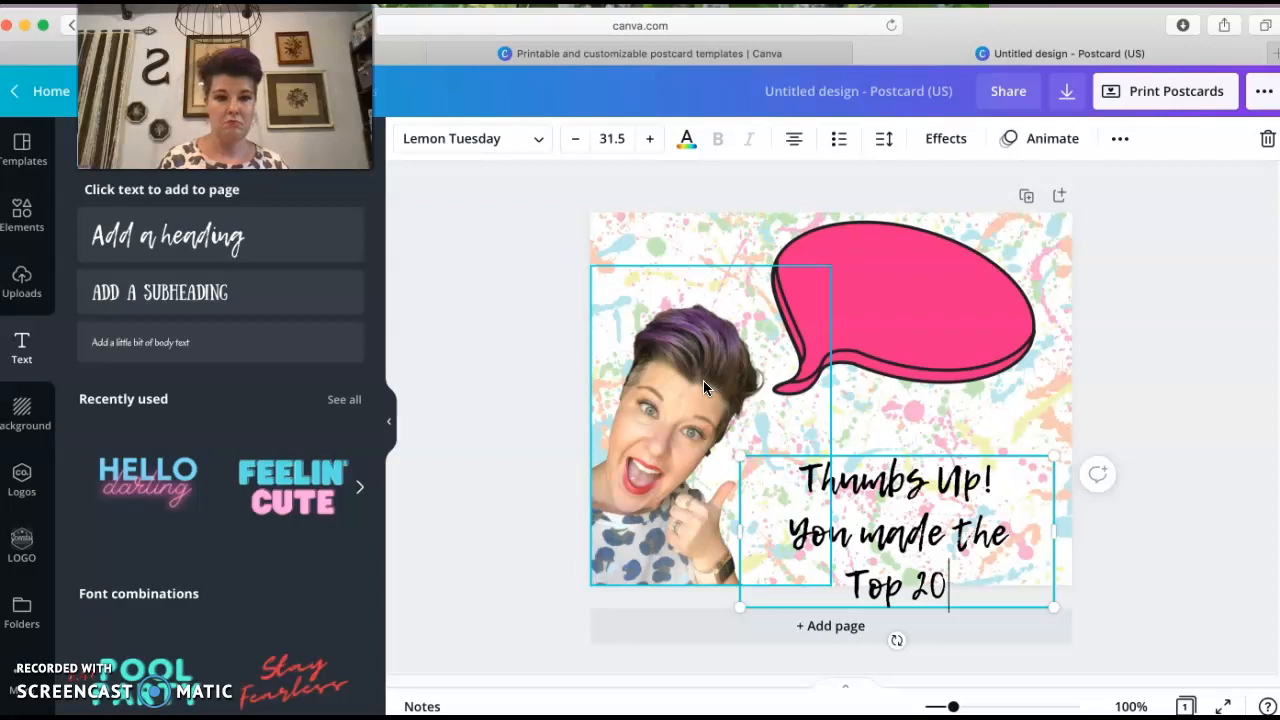
{"action": "type", "text": "."}
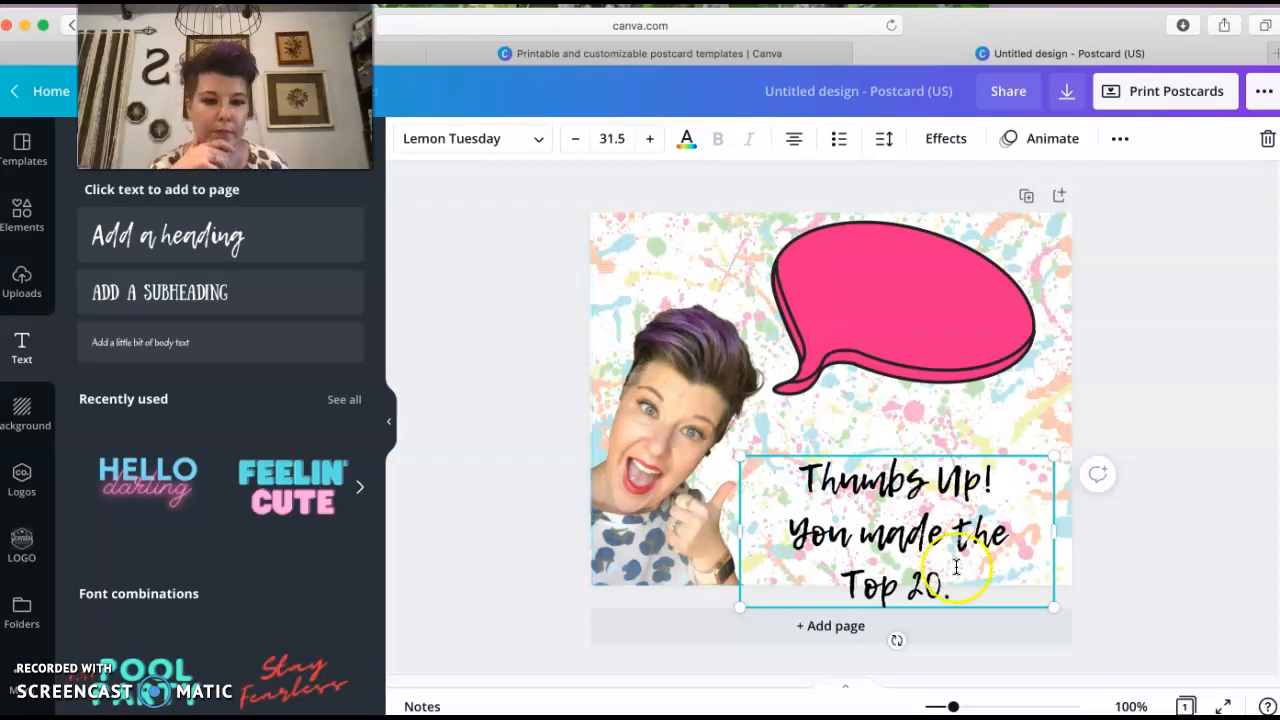
Select all the heading text and reduce its line spacing to 0.98
{"action": "left_click_drag", "start_coordinate": [792, 468], "coordinate": [983, 570]}
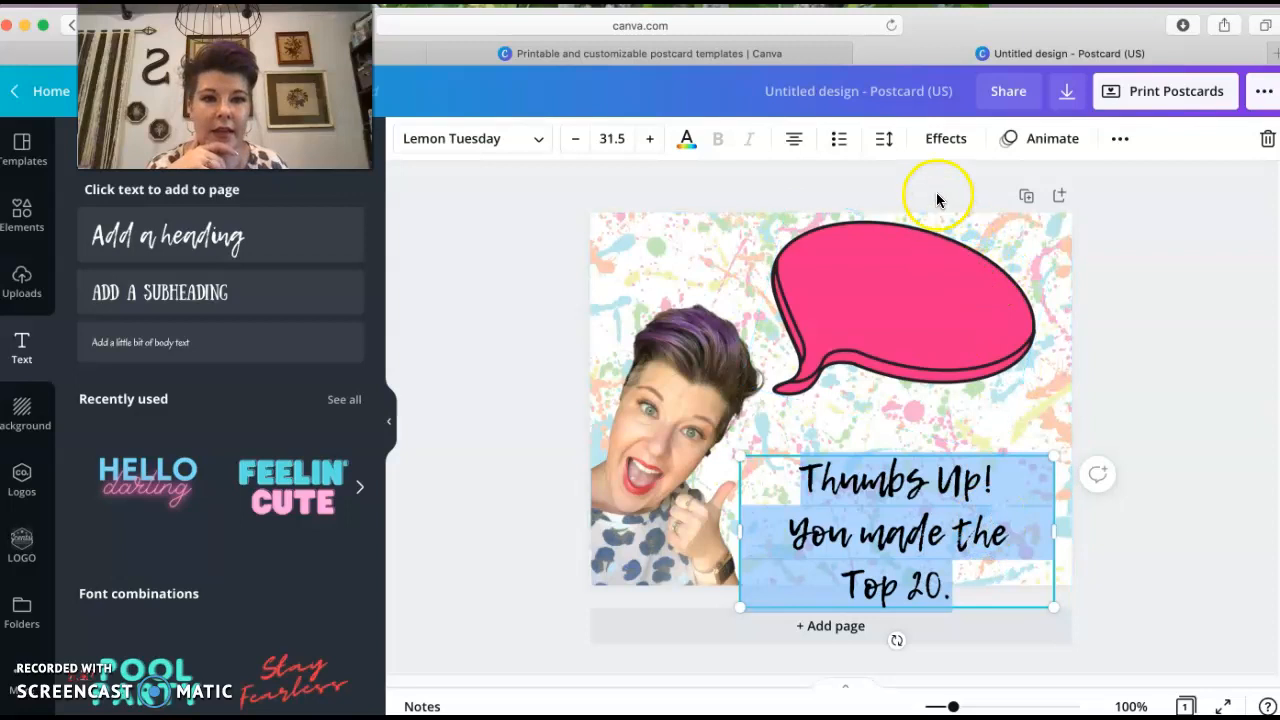
{"action": "left_click", "coordinate": [885, 143]}
{"action": "left_click_drag", "start_coordinate": [1049, 241], "coordinate": [1029, 241]}
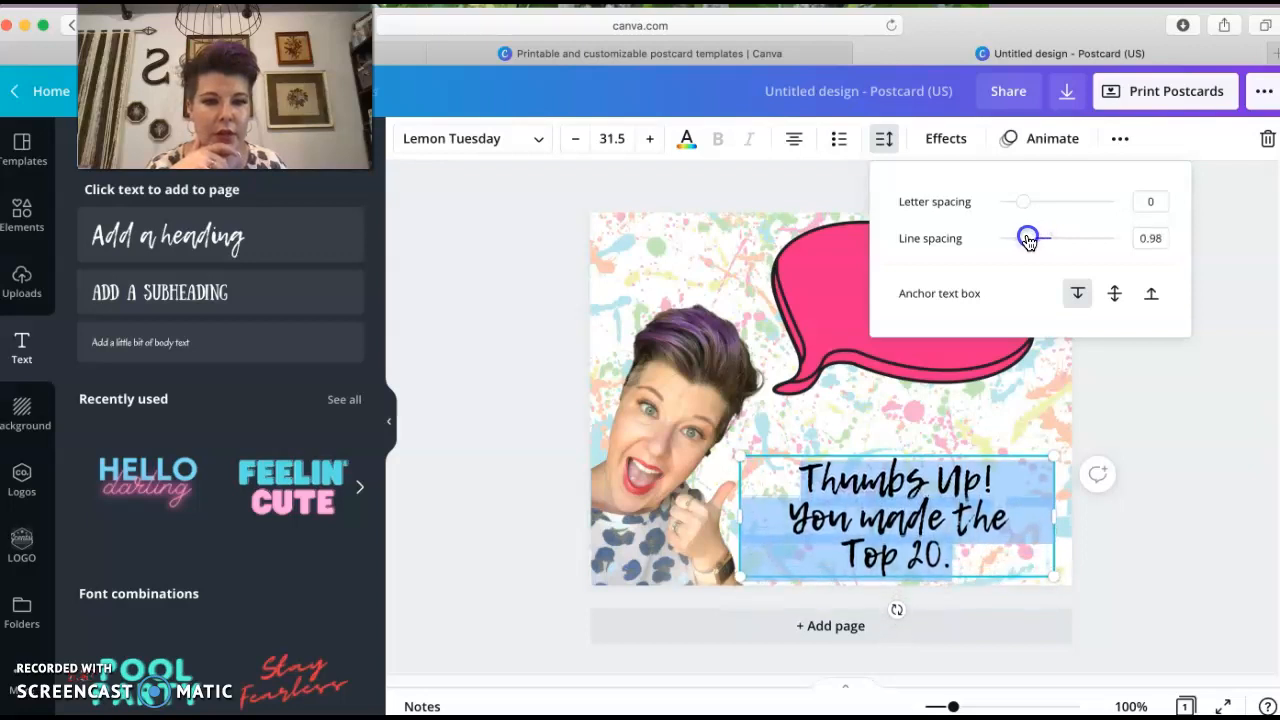
{"action": "mouse_move", "coordinate": [1022, 201]}
{"action": "left_mouse_down"}
{"action": "mouse_move", "coordinate": [1063, 206]}
{"action": "mouse_move", "coordinate": [1023, 205]}
{"action": "left_mouse_up"}
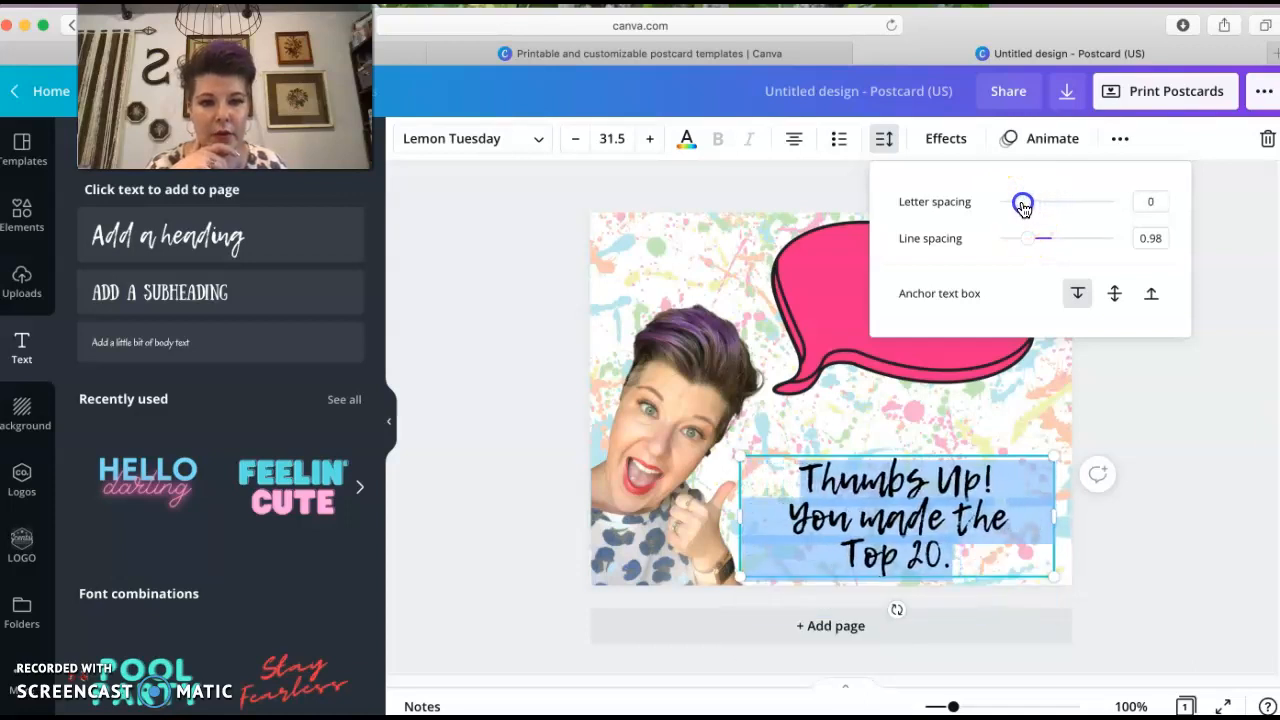
{"action": "left_click", "coordinate": [1162, 435]}
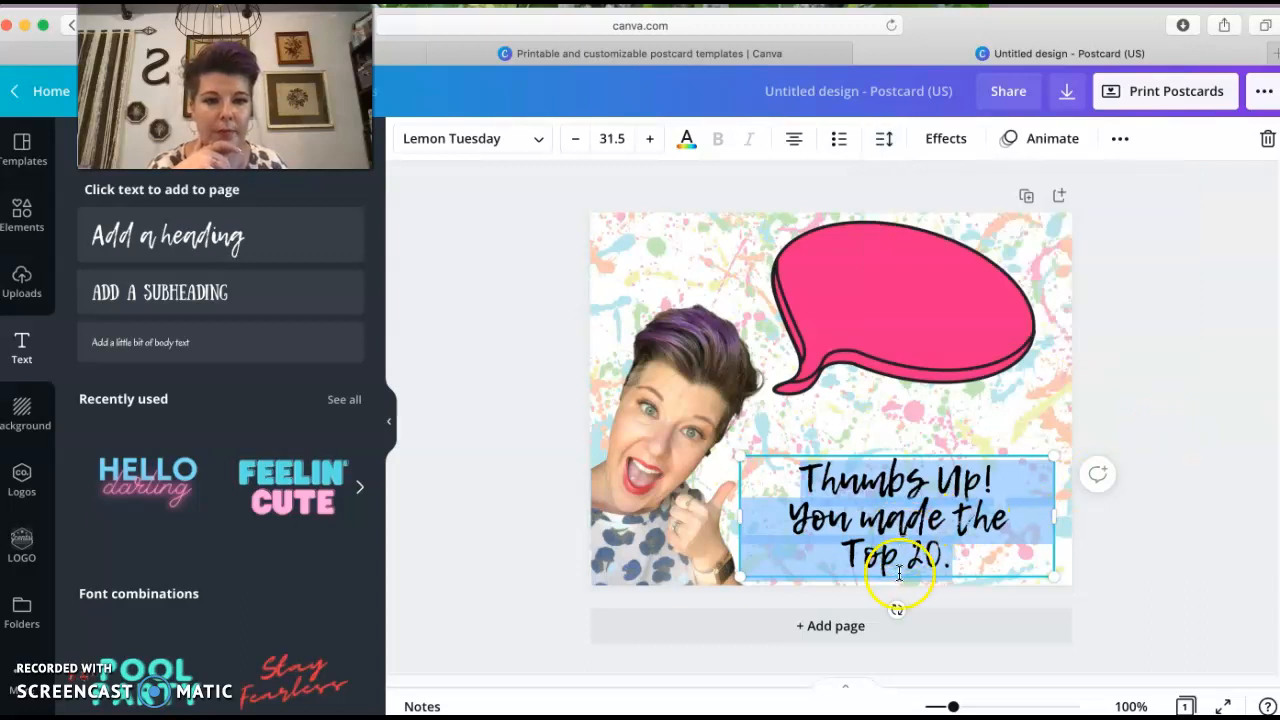
Move the heading text into the pink speech bubble and rotate it about 16° to follow the bubble's tilt
{"action": "left_click", "coordinate": [953, 520]}
{"action": "left_click", "coordinate": [1003, 604]}
{"action": "left_click", "coordinate": [953, 524]}
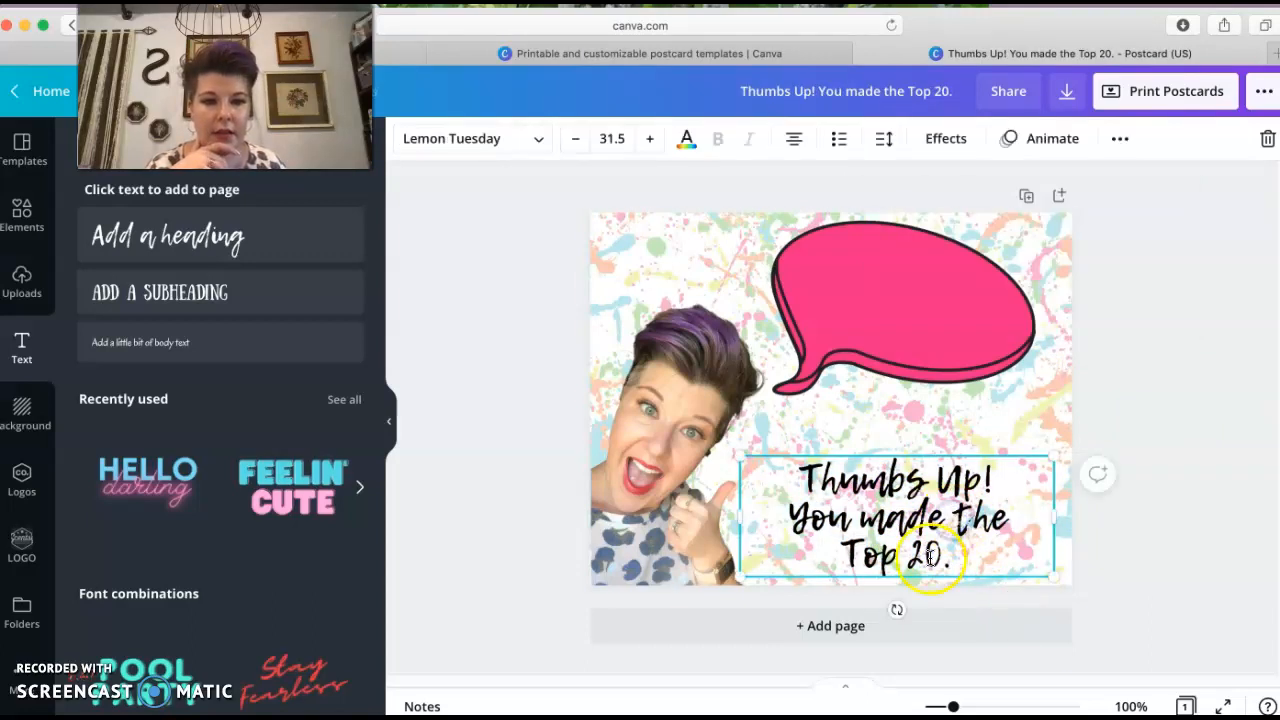
{"action": "left_click_drag", "start_coordinate": [932, 540], "coordinate": [938, 322]}
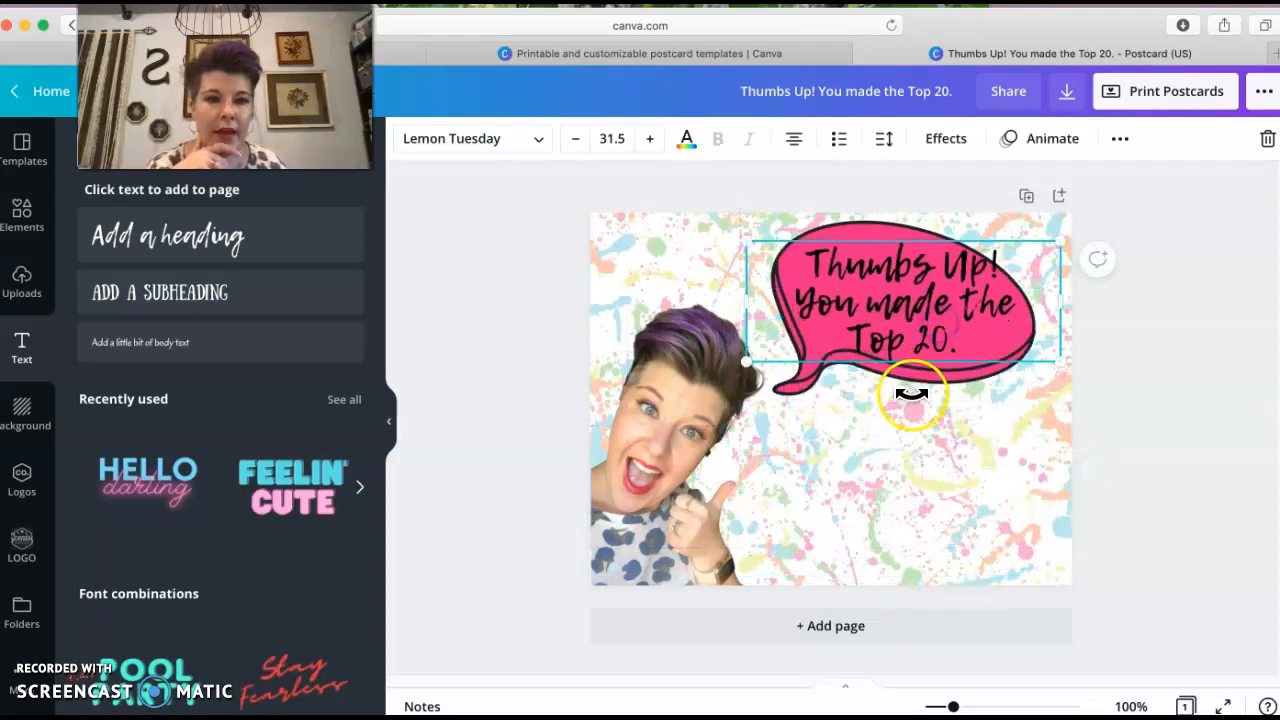
{"action": "left_click_drag", "start_coordinate": [903, 393], "coordinate": [880, 391]}
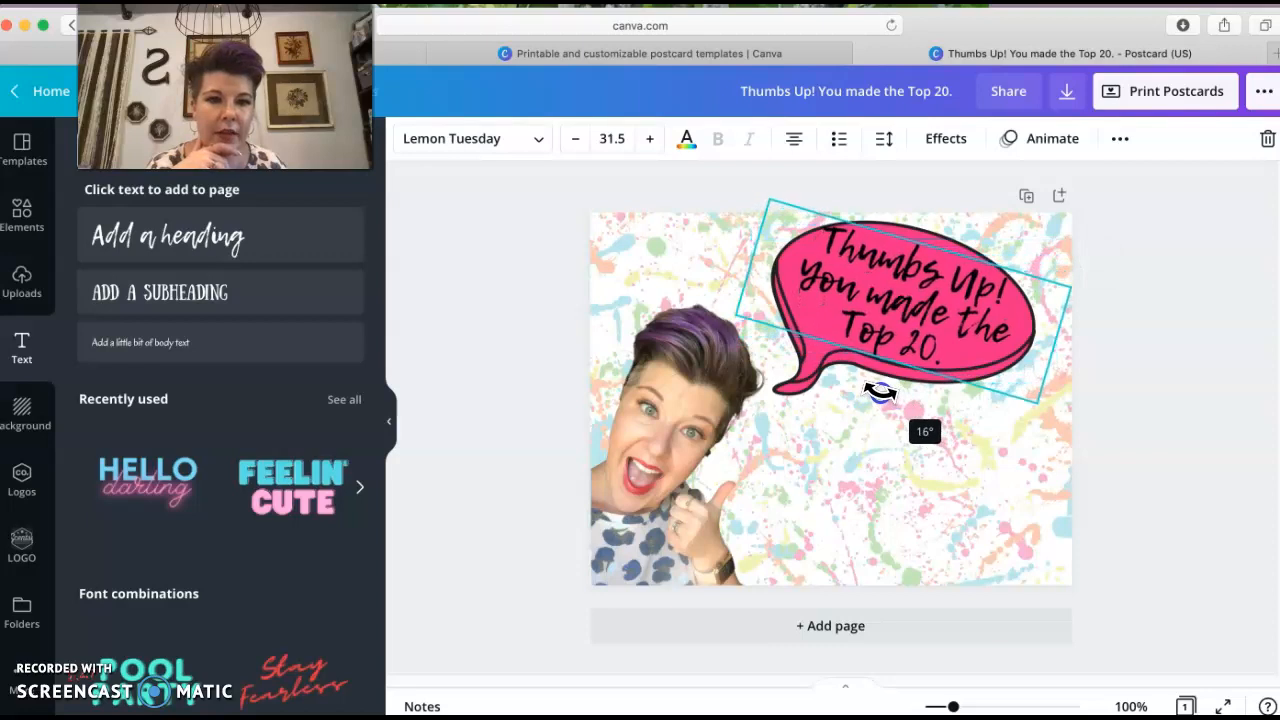
{"action": "left_click", "coordinate": [908, 477]}
{"action": "left_click", "coordinate": [887, 279]}
{"action": "left_click", "coordinate": [851, 378]}
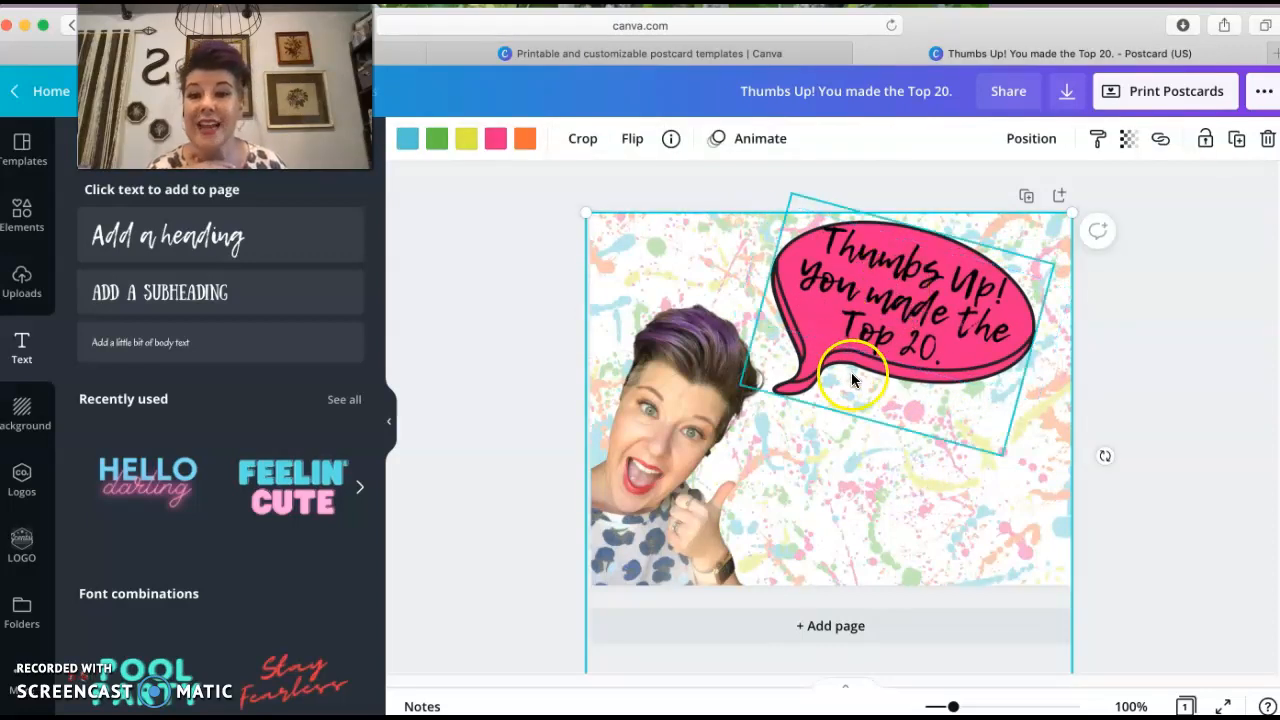
Select the heading text and browse the font list for an alternative font
{"action": "left_click_drag", "start_coordinate": [816, 236], "coordinate": [960, 346]}
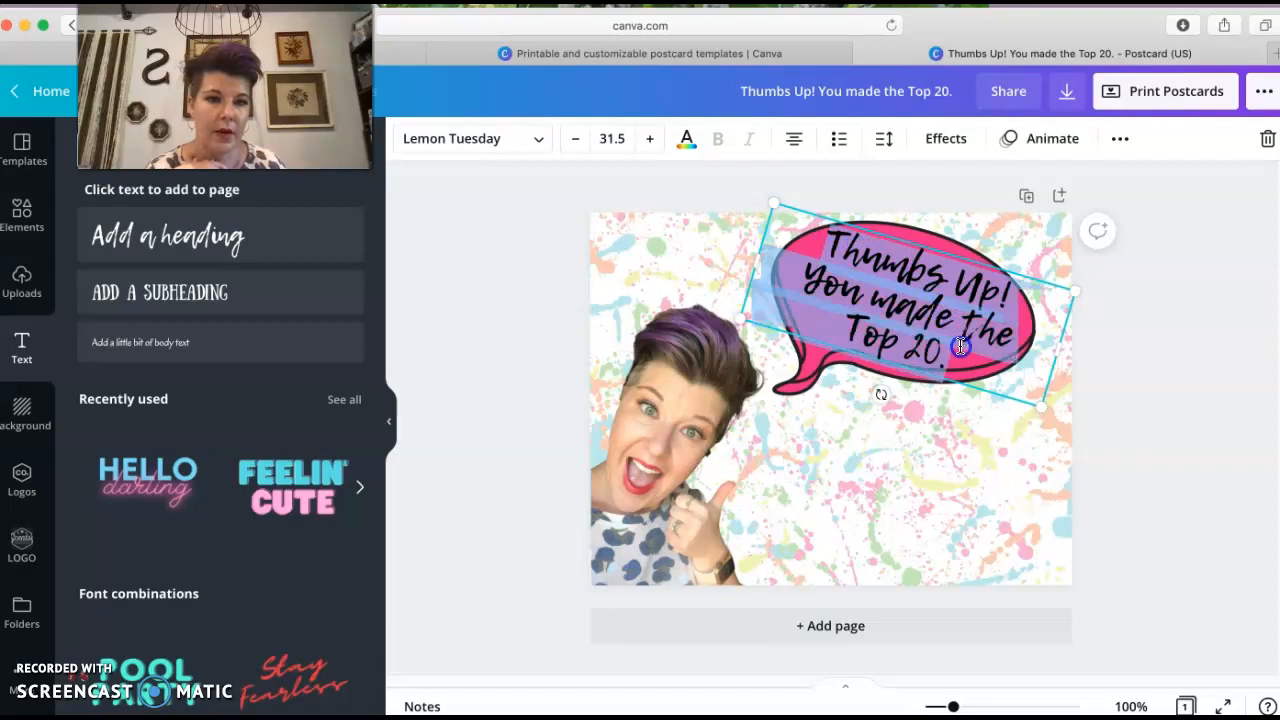
{"action": "left_click", "coordinate": [541, 141]}
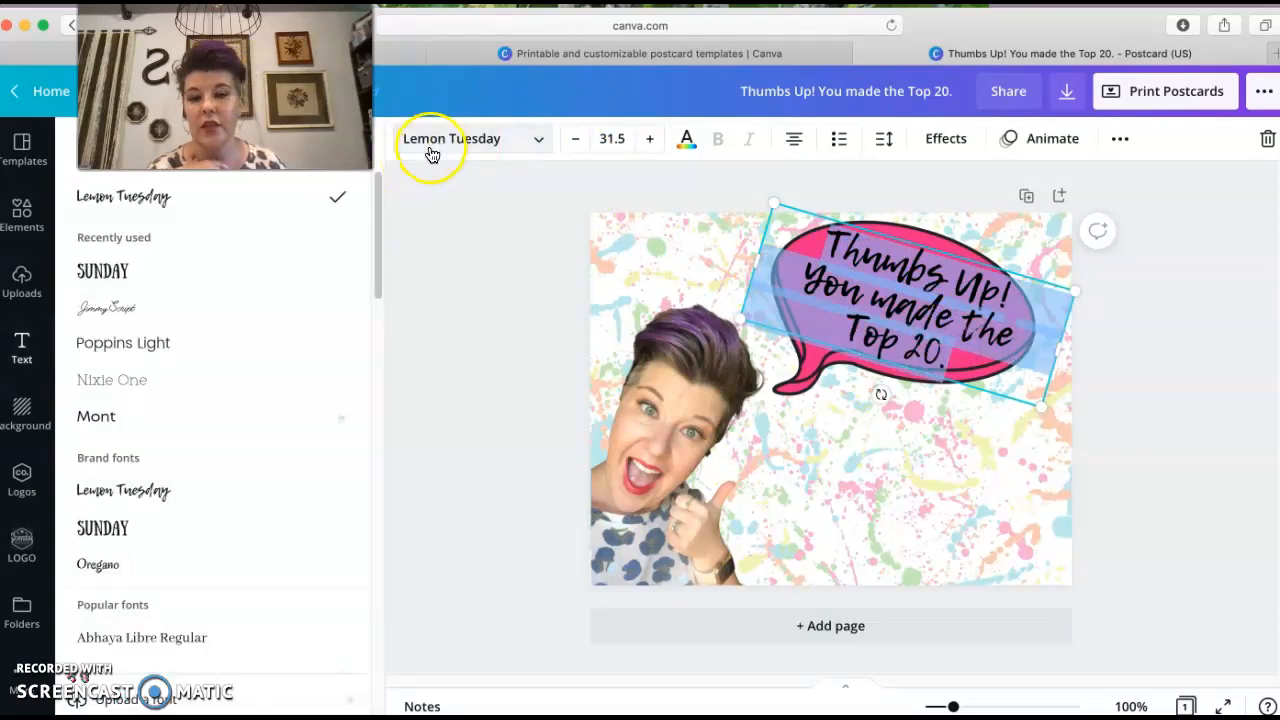
{"action": "scroll", "coordinate": [185, 480], "scroll_direction": "down", "scroll_amount": 10}
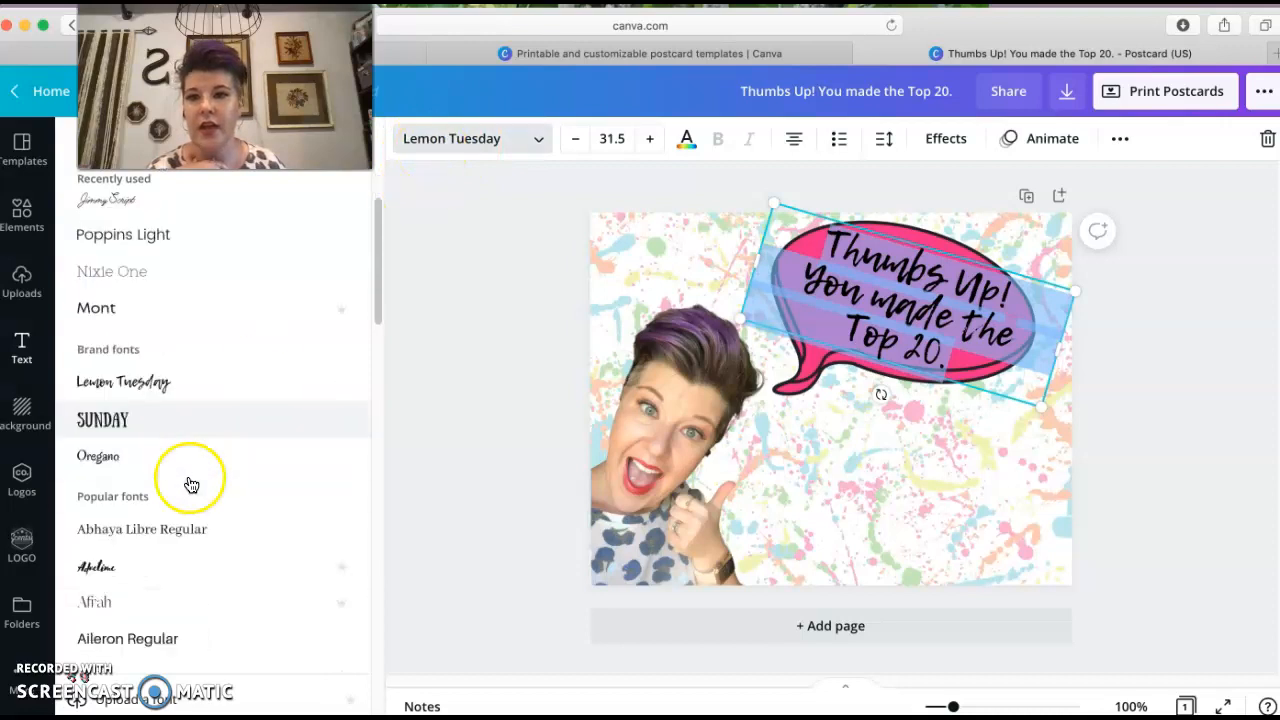
{"action": "scroll", "coordinate": [200, 485], "scroll_direction": "down", "scroll_amount": 8}
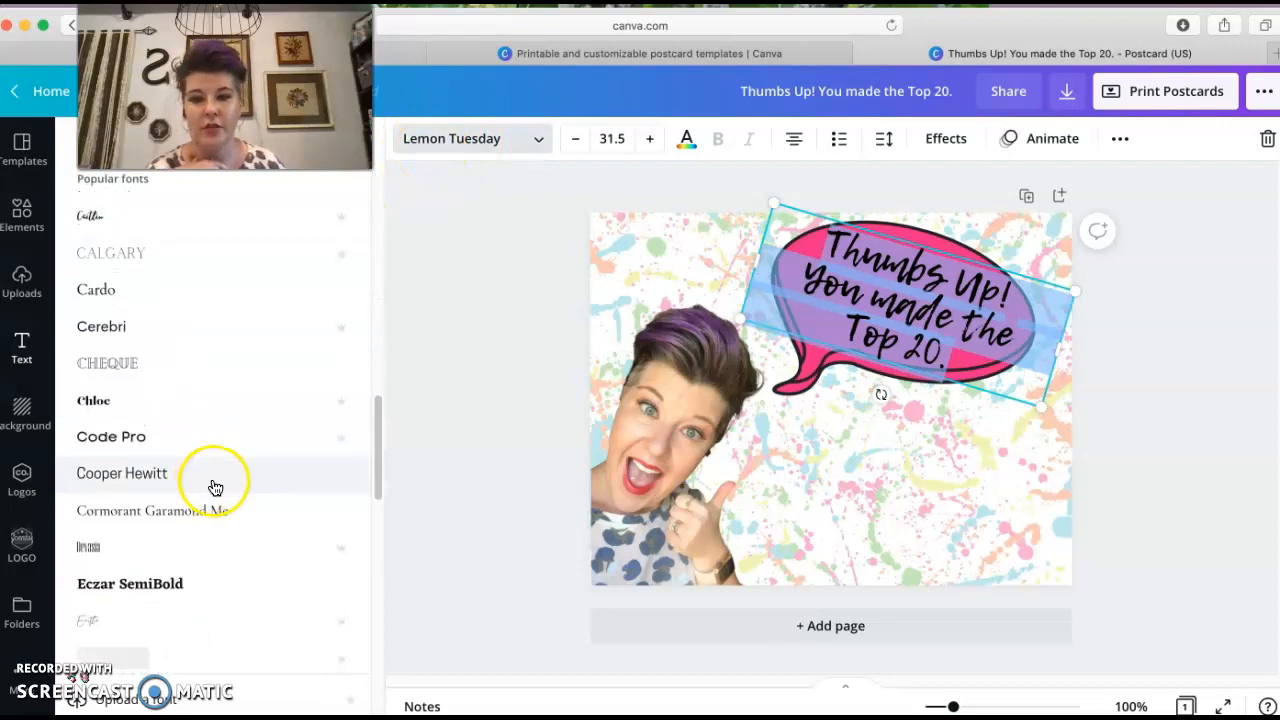
{"action": "scroll", "coordinate": [240, 485], "scroll_direction": "down", "scroll_amount": 3}
{"action": "scroll", "coordinate": [254, 476], "scroll_direction": "down", "scroll_amount": 2}
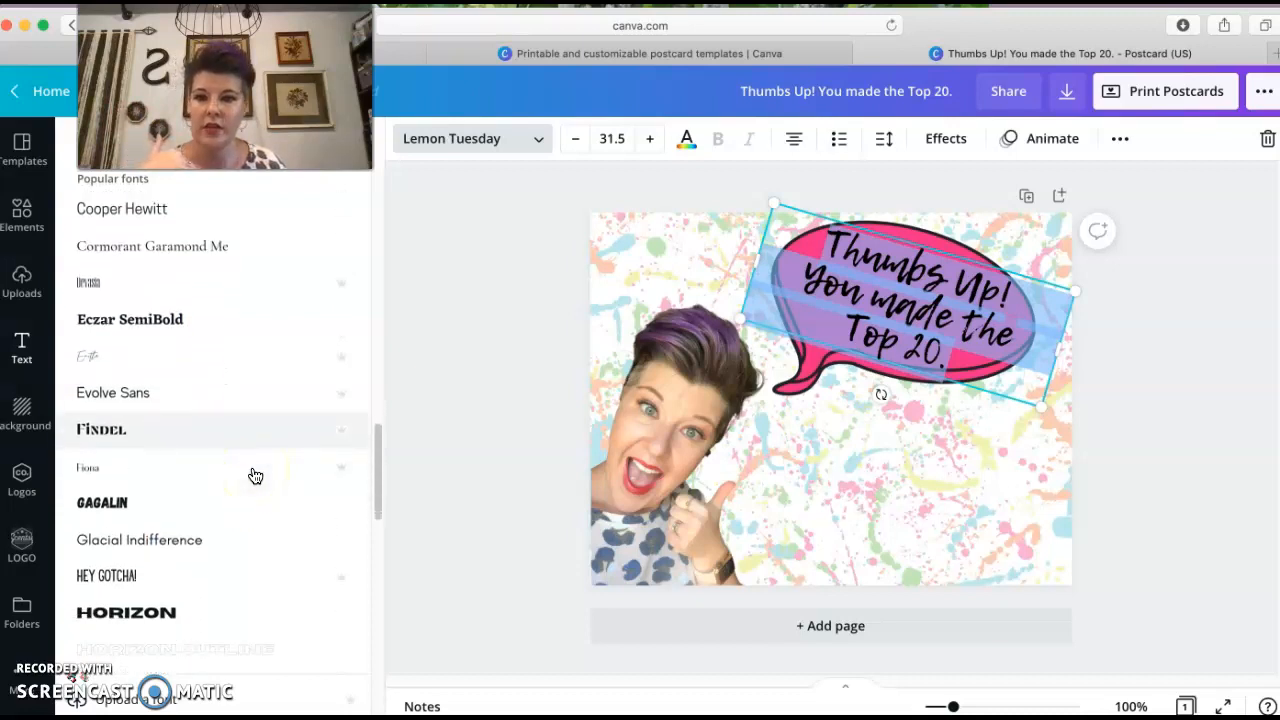
{"action": "scroll", "coordinate": [255, 476], "scroll_direction": "up", "scroll_amount": 15}
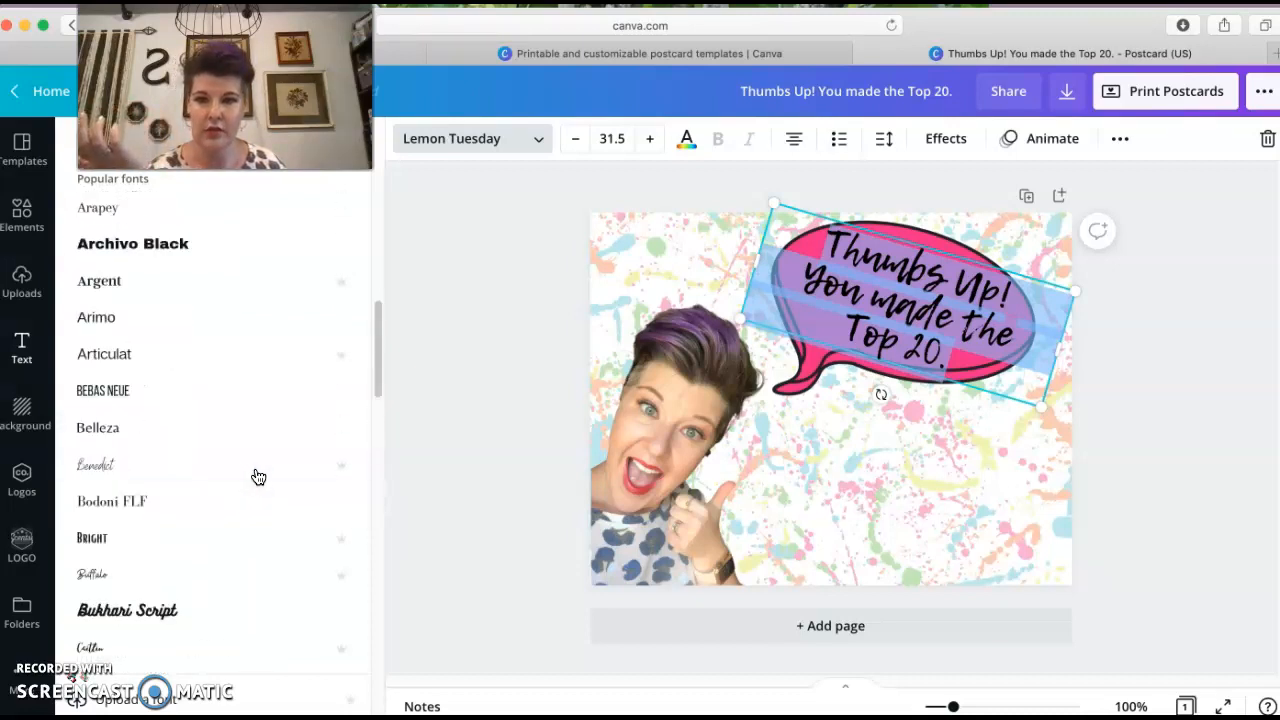
{"action": "left_click", "coordinate": [896, 489]}
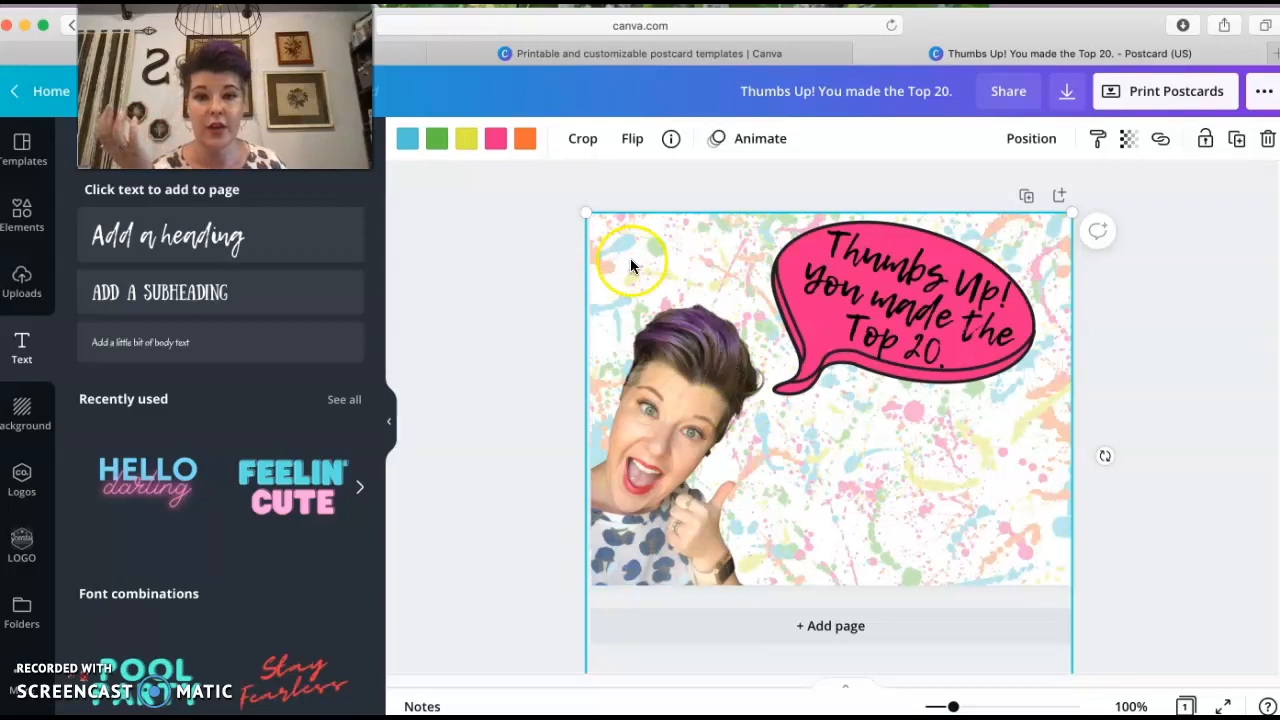
Add a subheading text box reading "MONTH OF:" with a blank underscore line beneath it
{"action": "left_click", "coordinate": [193, 297]}
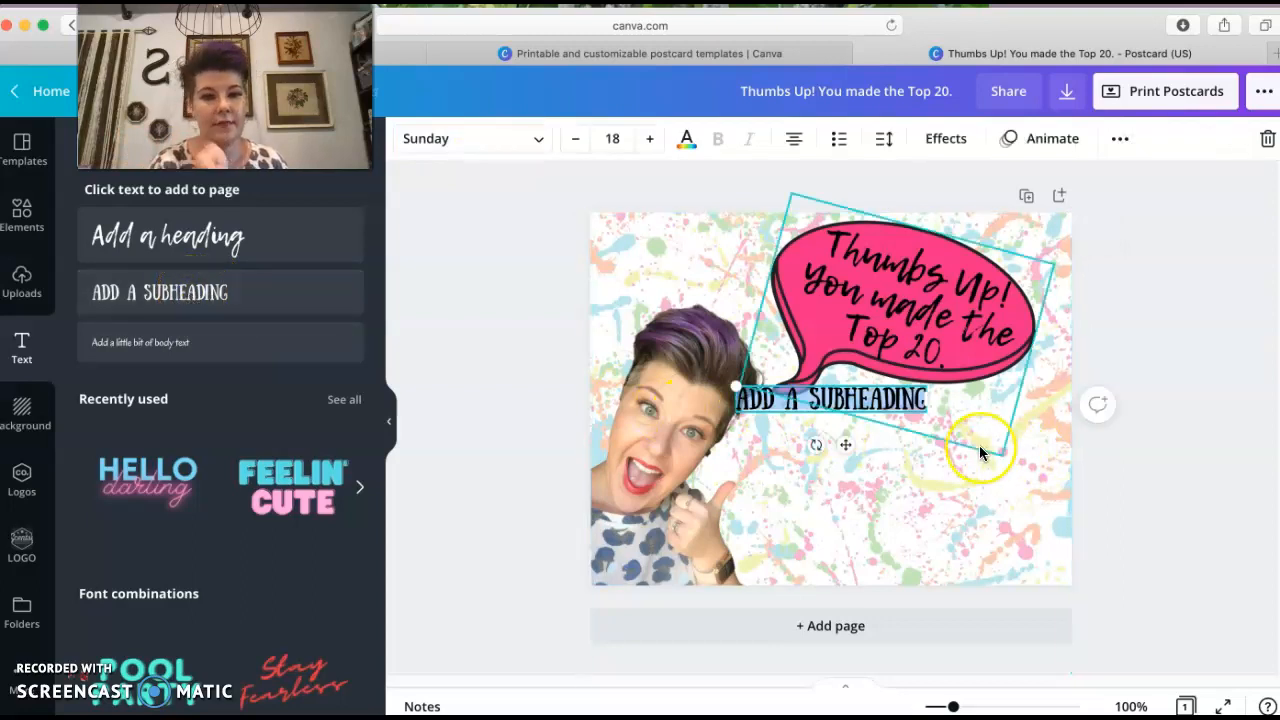
{"action": "type", "text": "MON"}
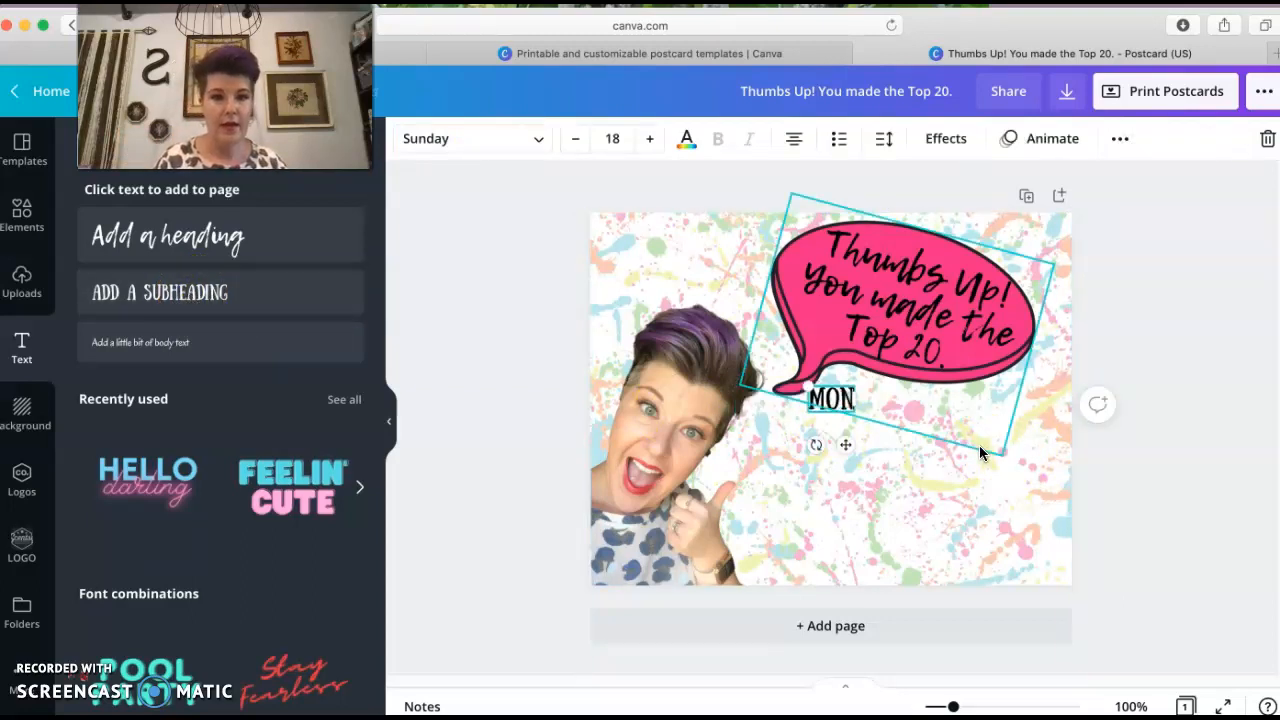
{"action": "type", "text": "TH OF"}
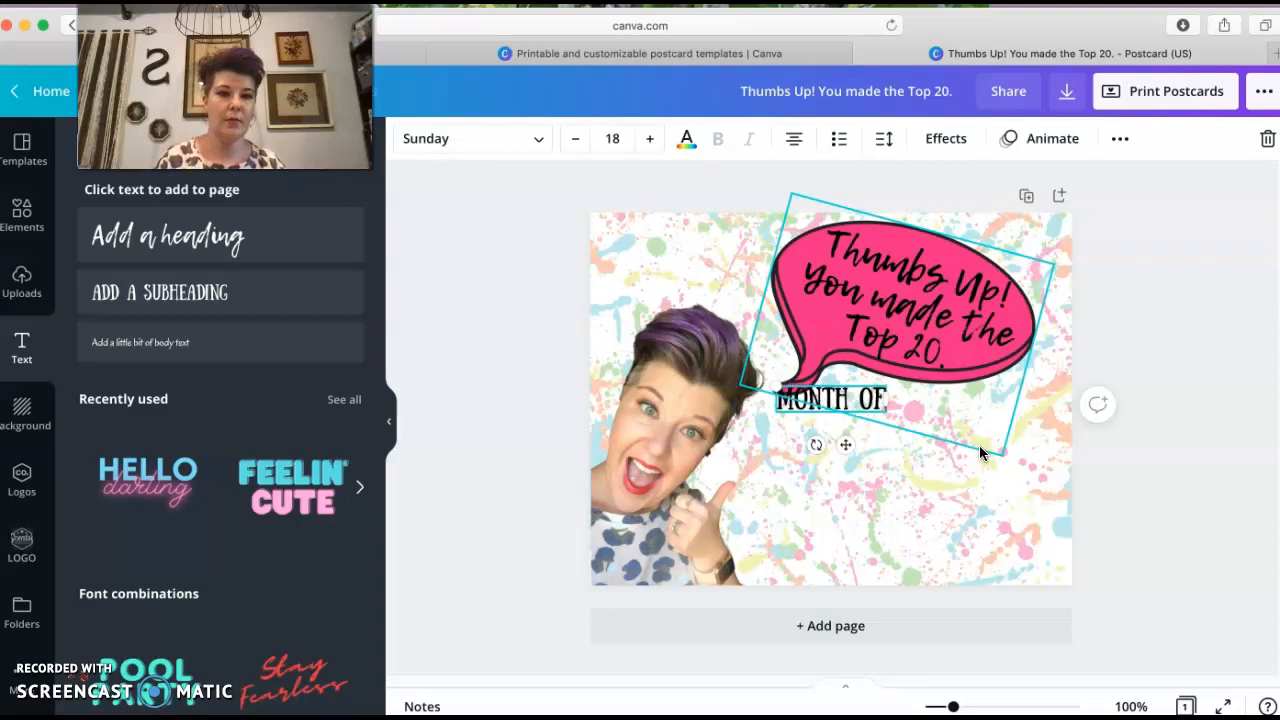
{"action": "type", "text": ":"}
{"action": "key", "text": "Return"}
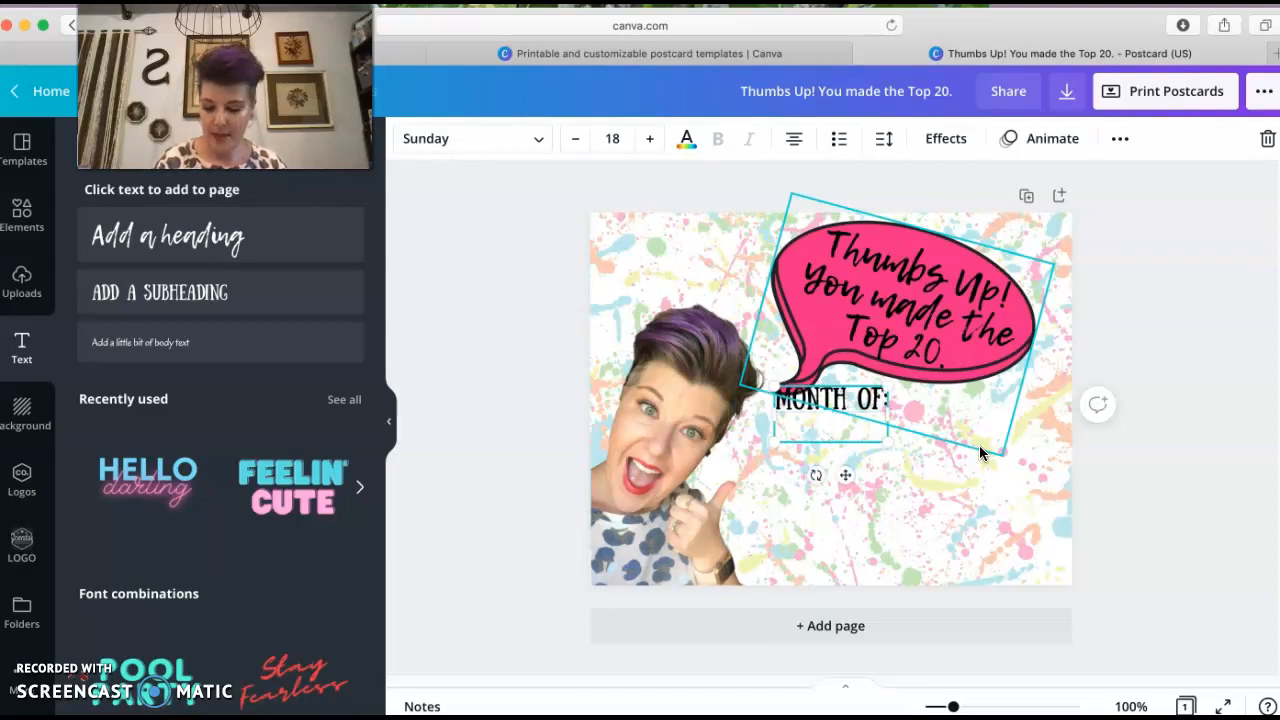
{"action": "type", "text": "____________"}
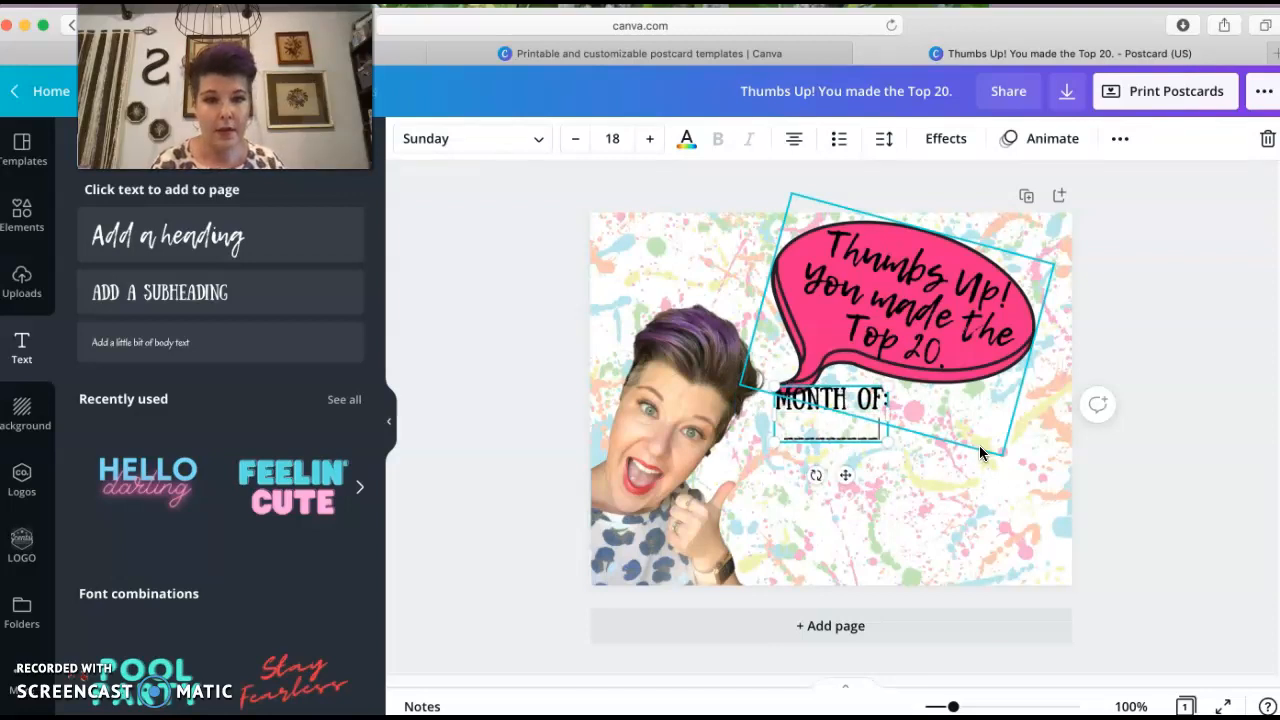
{"action": "type", "text": "_________"}
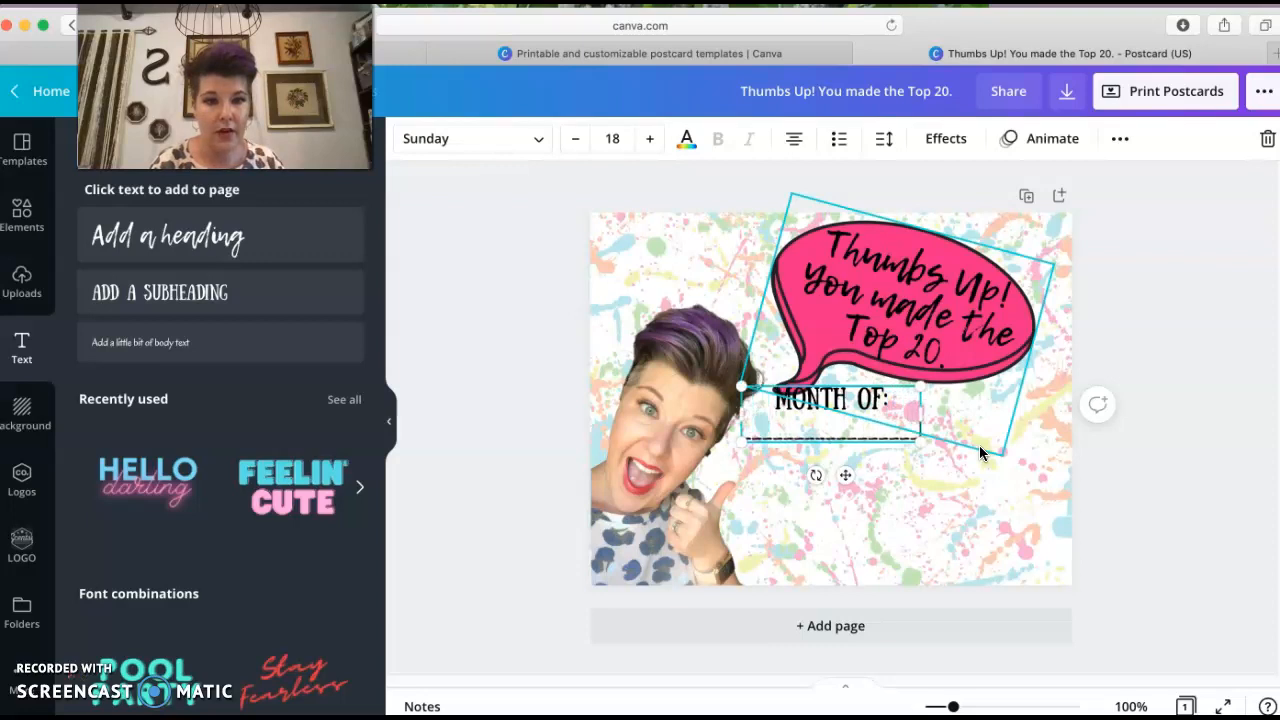
Move the "MONTH OF:" text to the postcard's top-left corner and increase its line spacing
{"action": "left_click", "coordinate": [960, 465]}
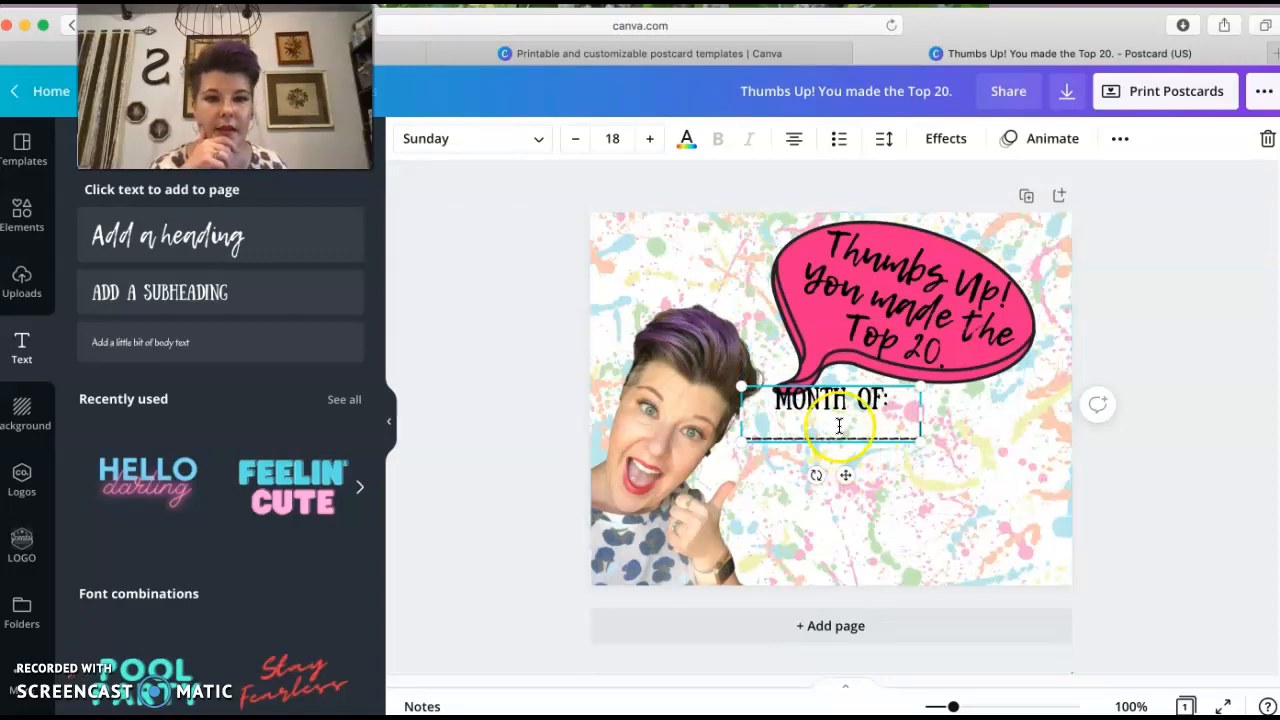
{"action": "left_click_drag", "start_coordinate": [793, 398], "coordinate": [707, 287]}
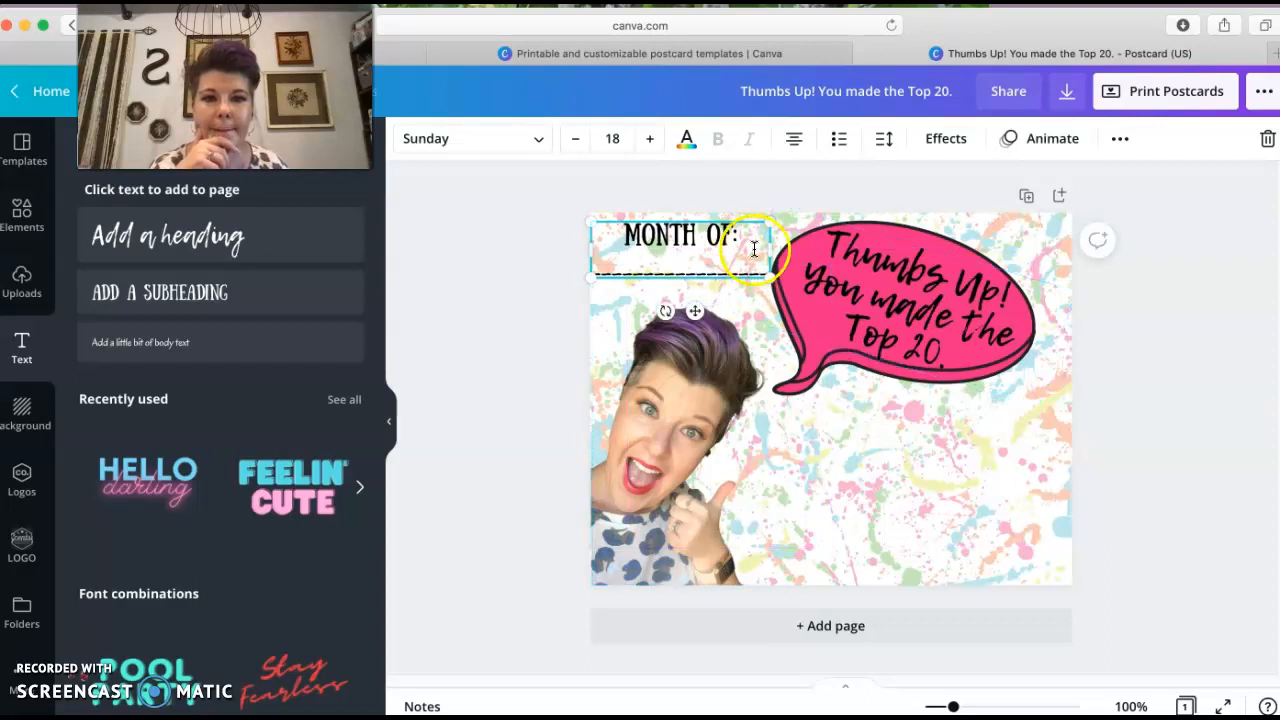
{"action": "left_click_drag", "start_coordinate": [597, 262], "coordinate": [752, 262]}
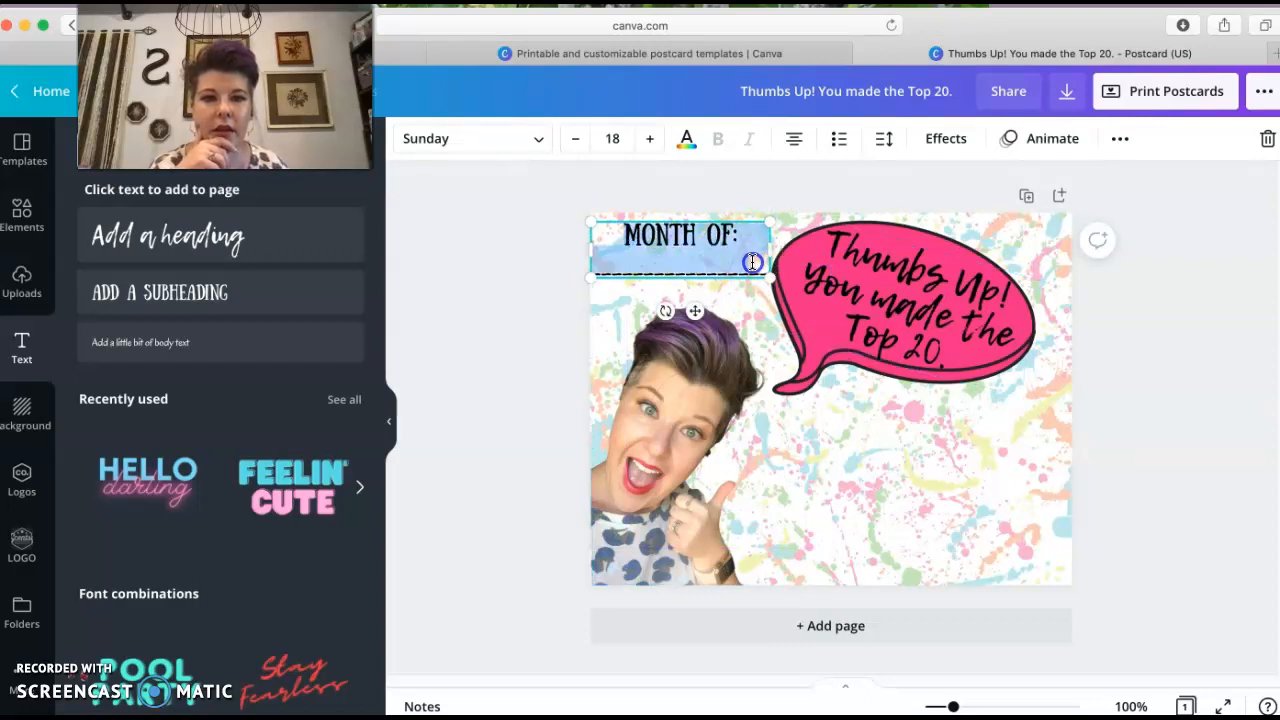
{"action": "left_click", "coordinate": [884, 138]}
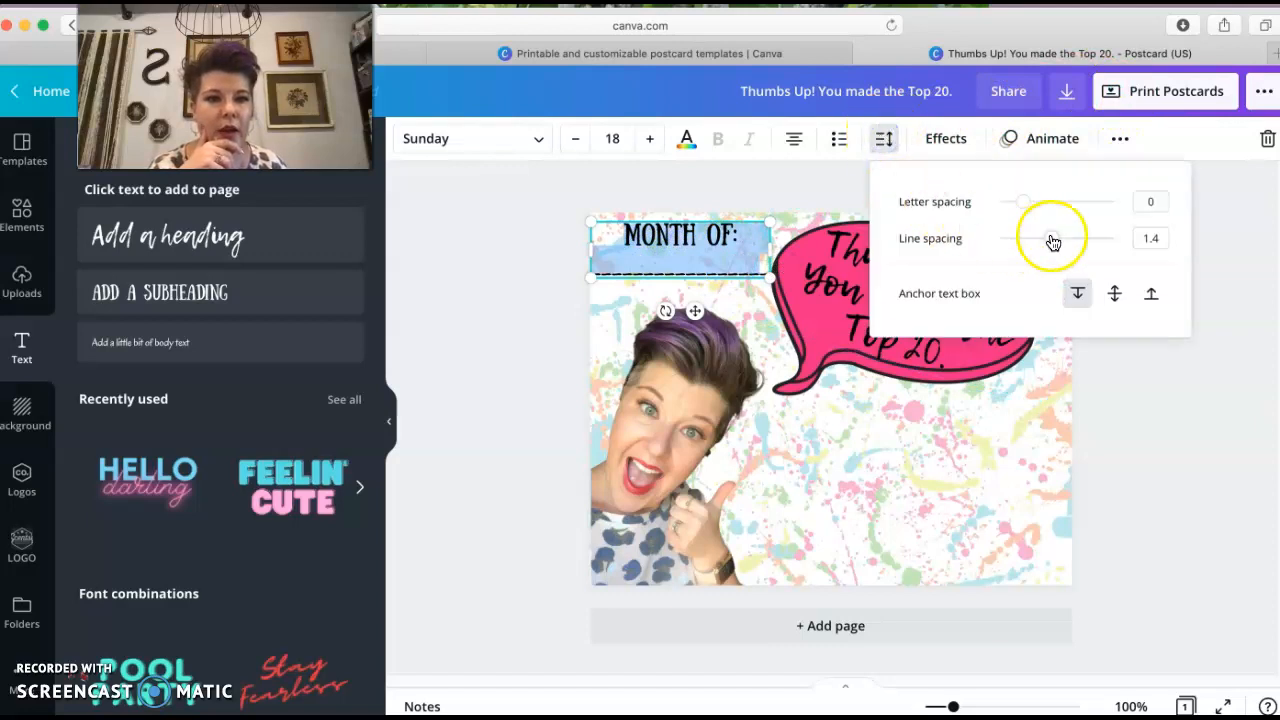
{"action": "left_click_drag", "start_coordinate": [1052, 240], "coordinate": [1099, 241]}
{"action": "left_click", "coordinate": [934, 520]}
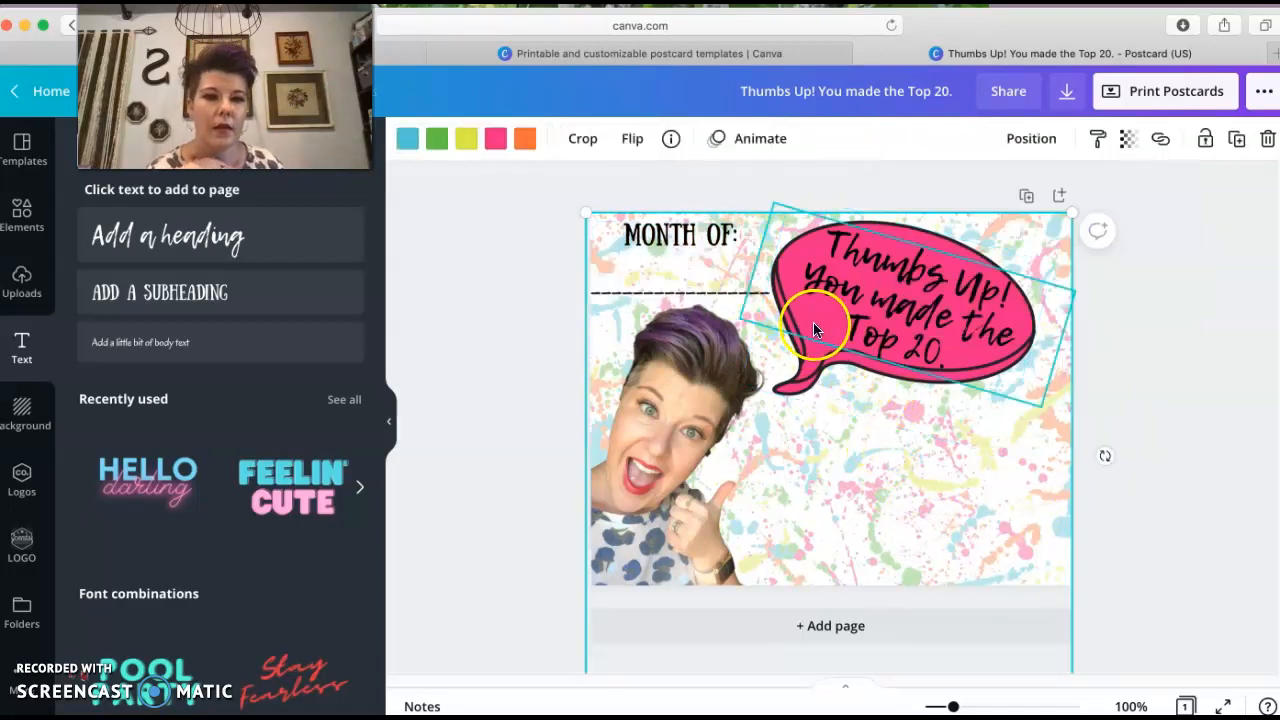
Nudge the speech bubble slightly up and to the right
{"action": "left_click", "coordinate": [799, 386]}
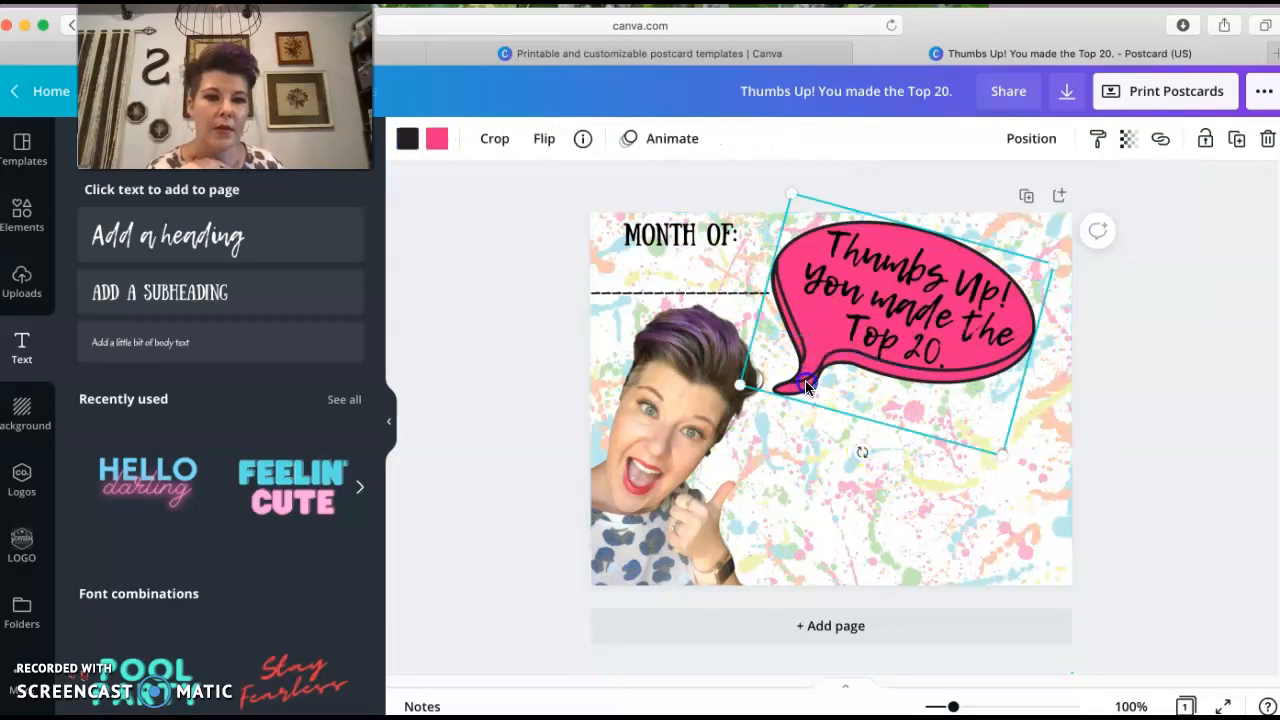
{"action": "left_click_drag", "start_coordinate": [807, 387], "coordinate": [814, 381]}
{"action": "left_click", "coordinate": [872, 508]}
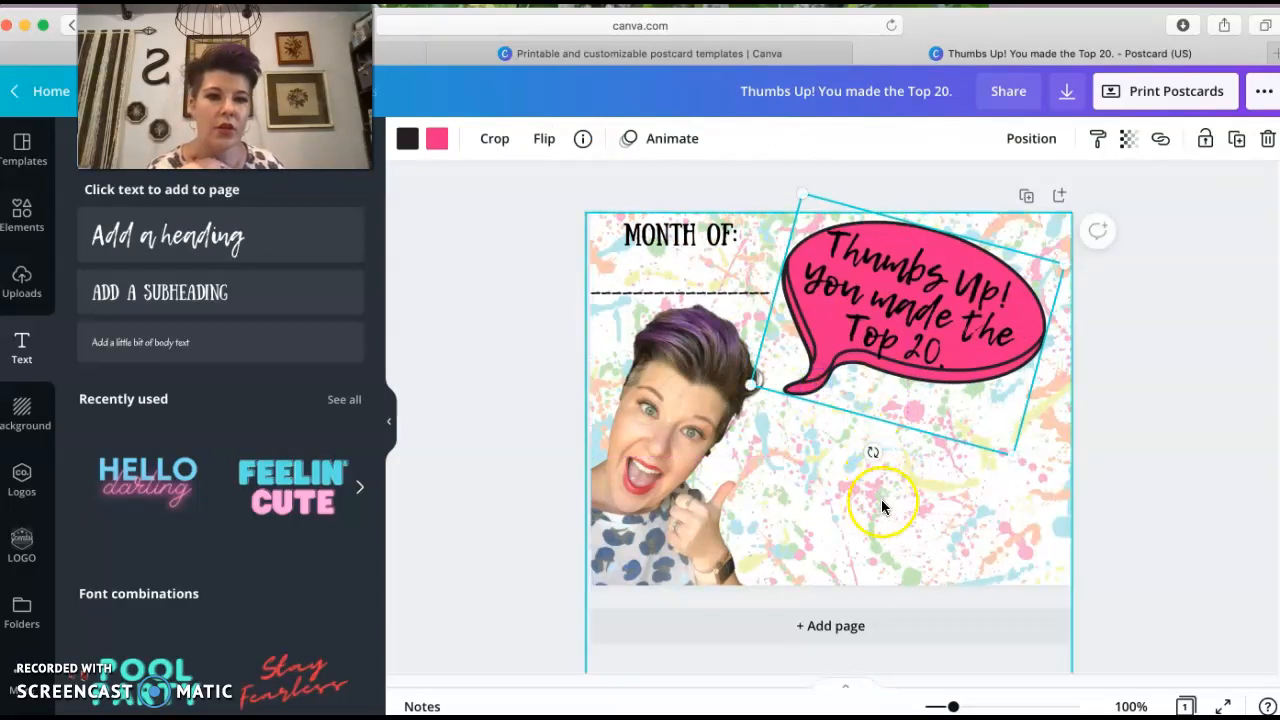
{"action": "left_click", "coordinate": [937, 517]}
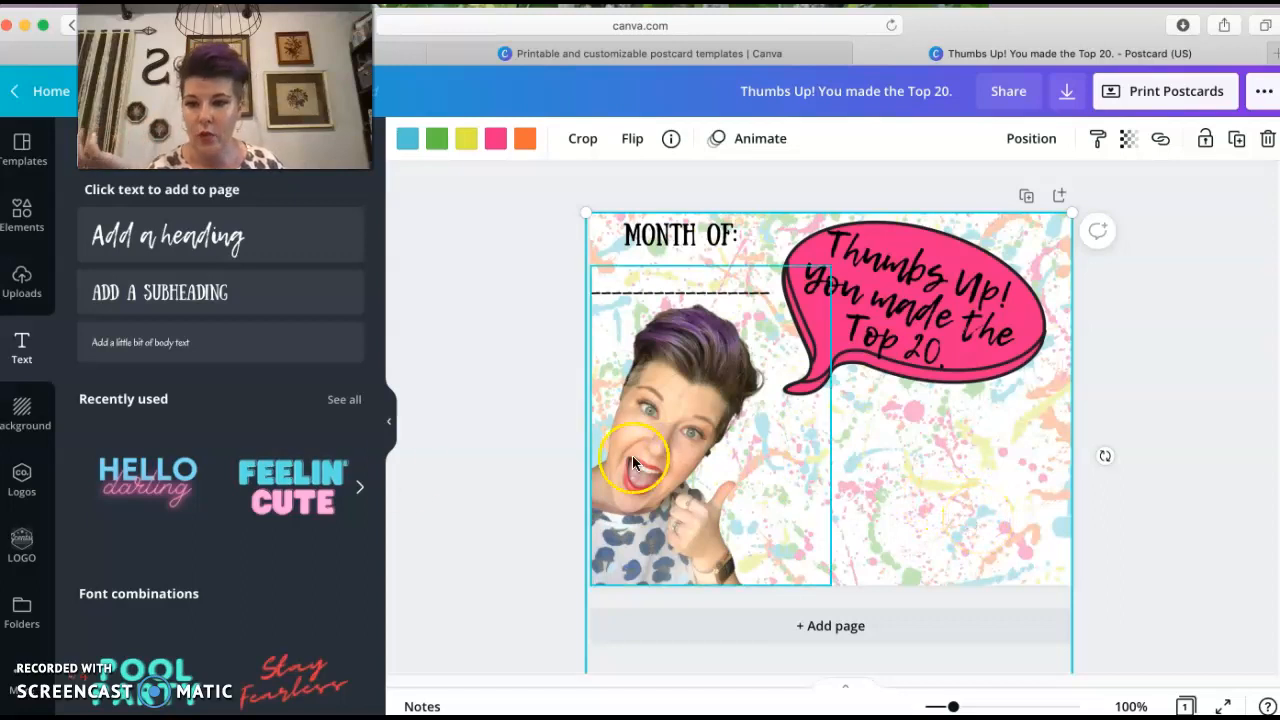
Search the elements library for "rectangle" and browse the results
{"action": "left_click", "coordinate": [21, 212]}
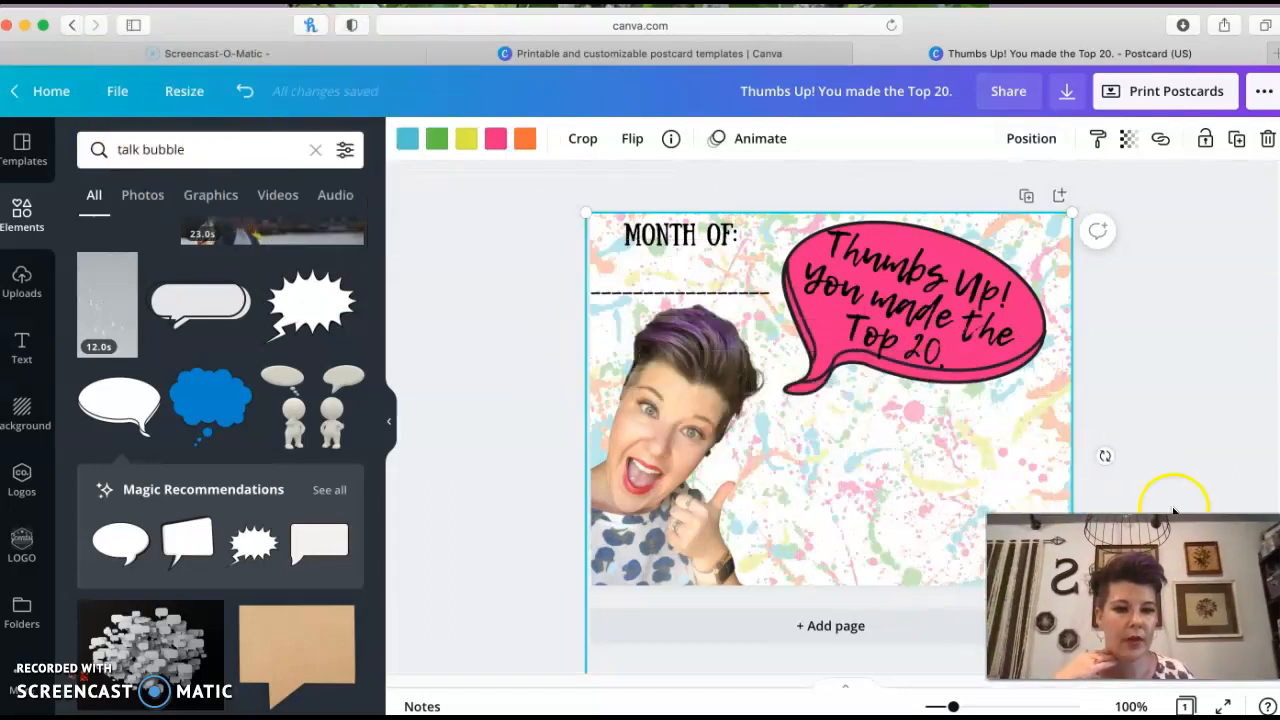
{"action": "double_click", "coordinate": [153, 150]}
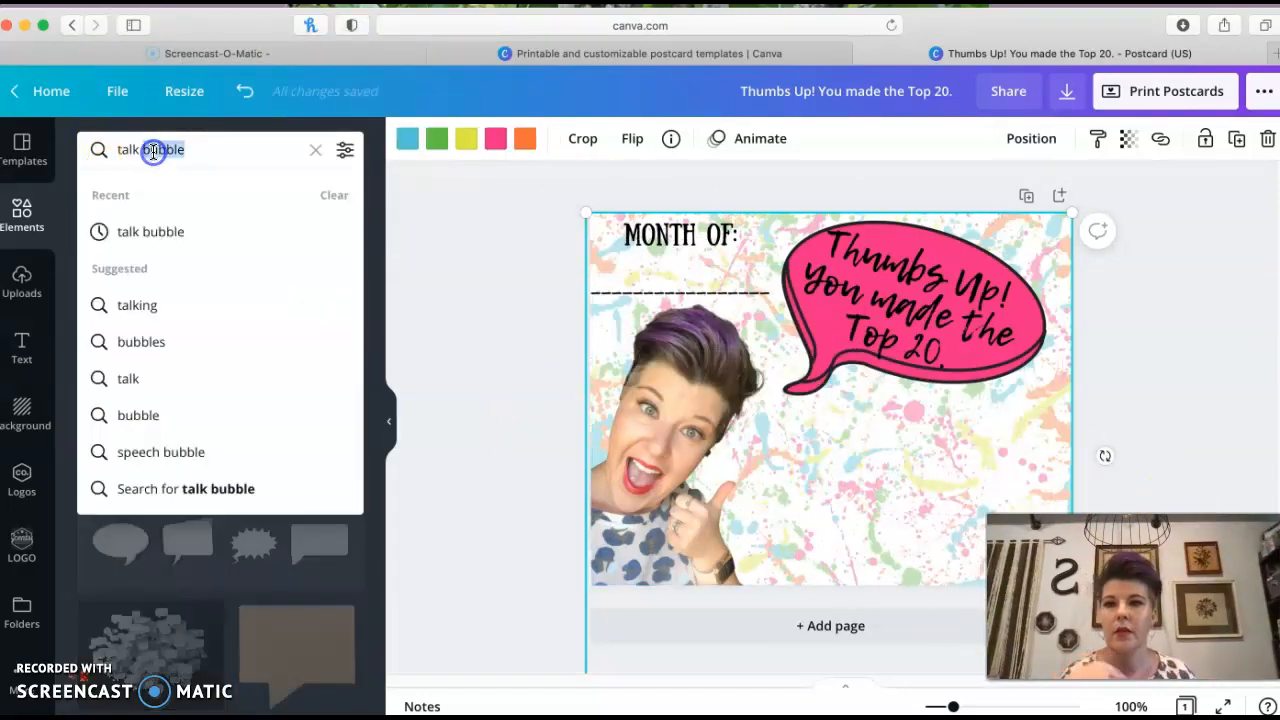
{"action": "key", "text": "BackSpace"}
{"action": "type", "text": "rec"}
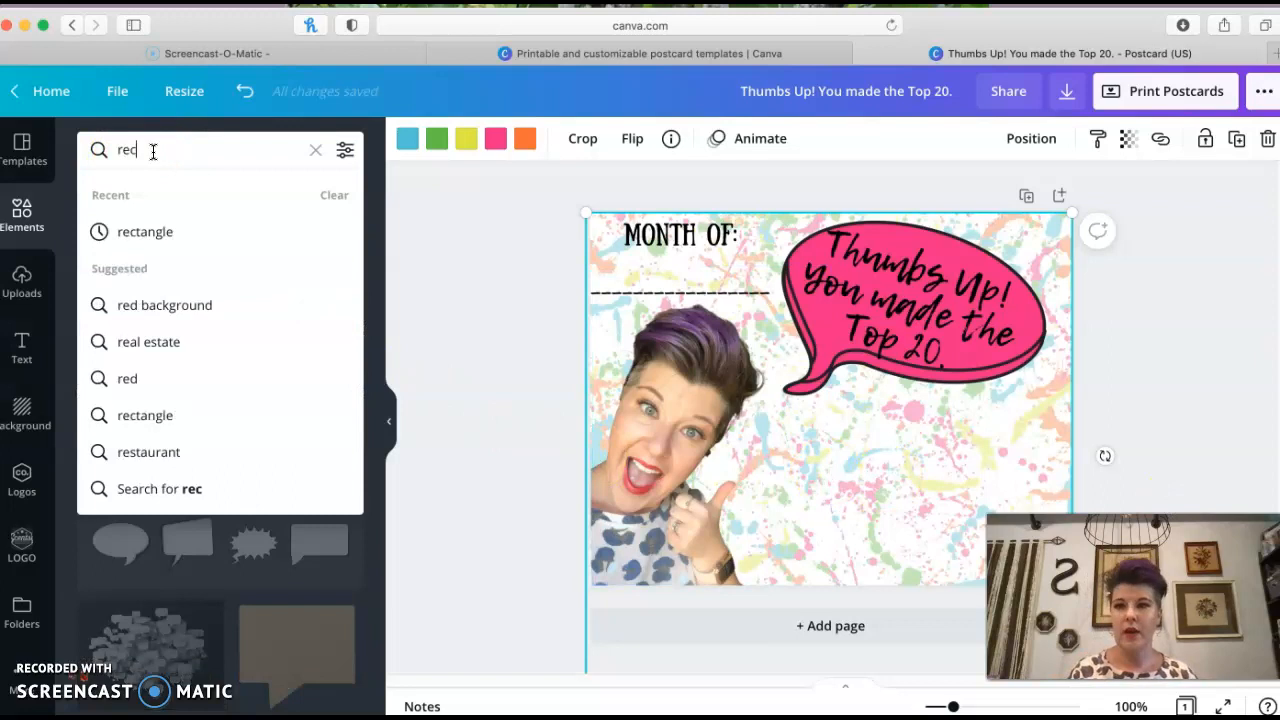
{"action": "type", "text": "tangle"}
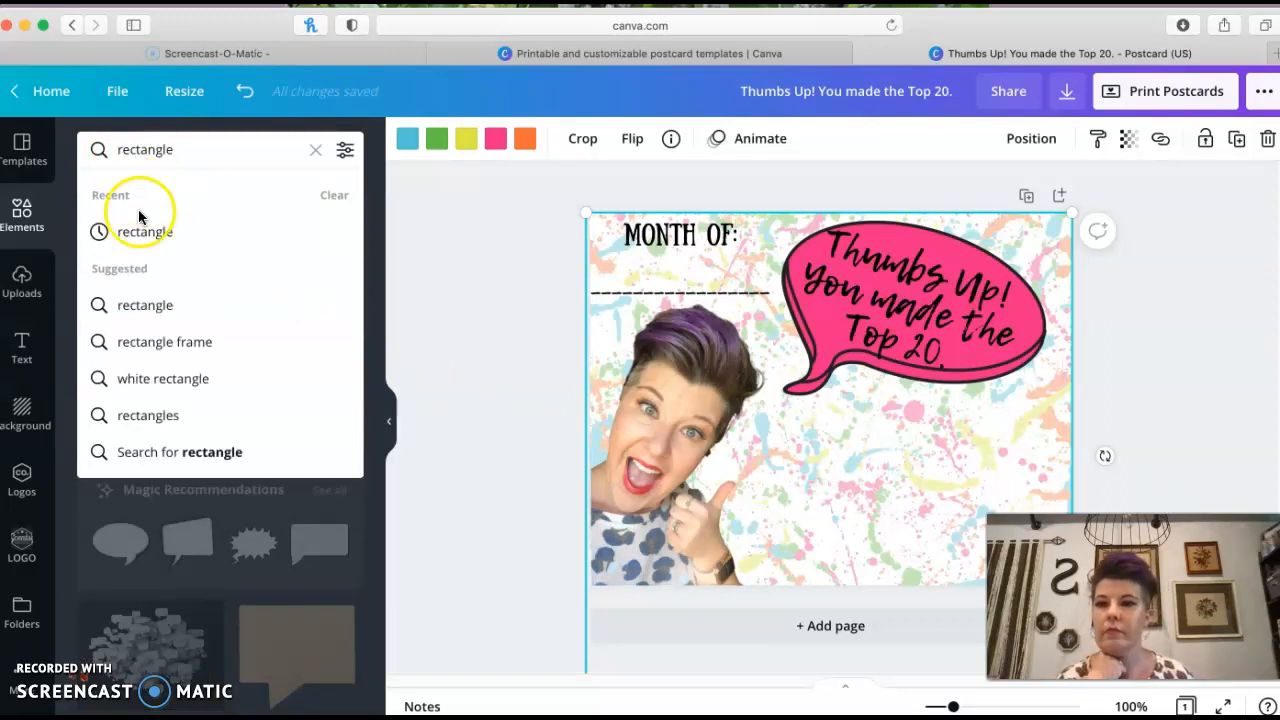
{"action": "key", "text": "Return"}
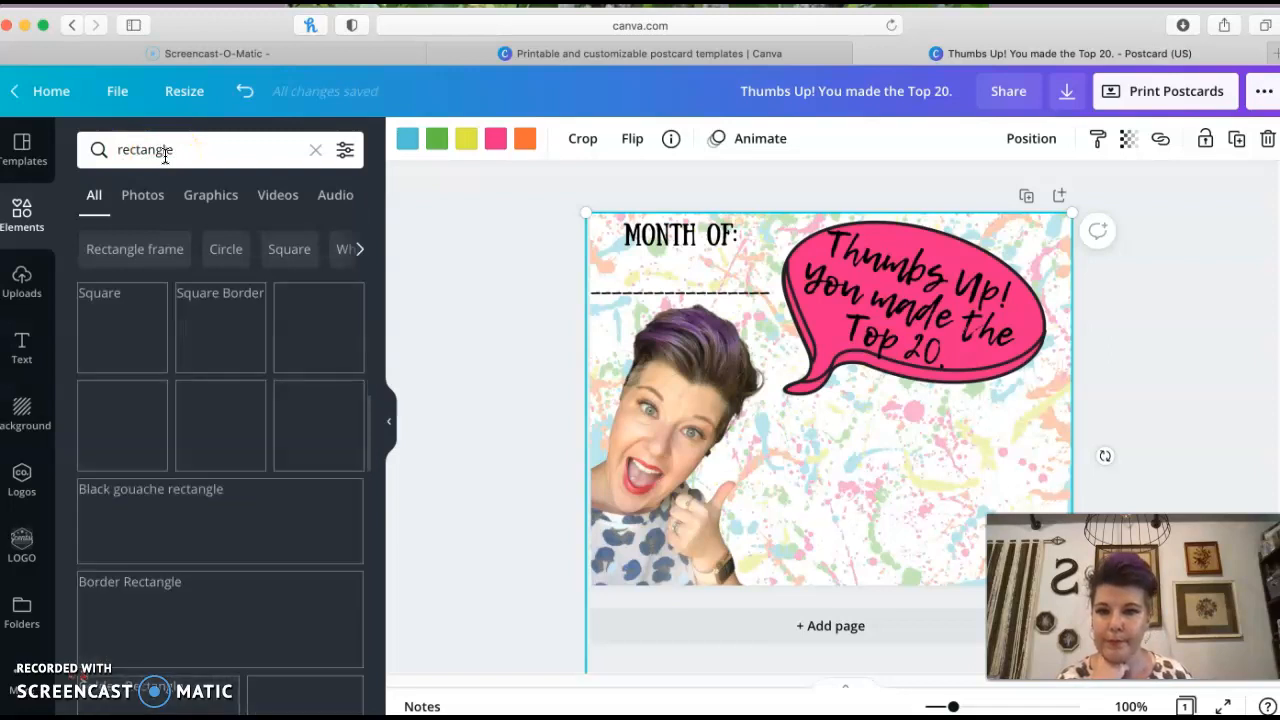
{"action": "scroll", "coordinate": [172, 420], "scroll_direction": "down", "scroll_amount": 1}
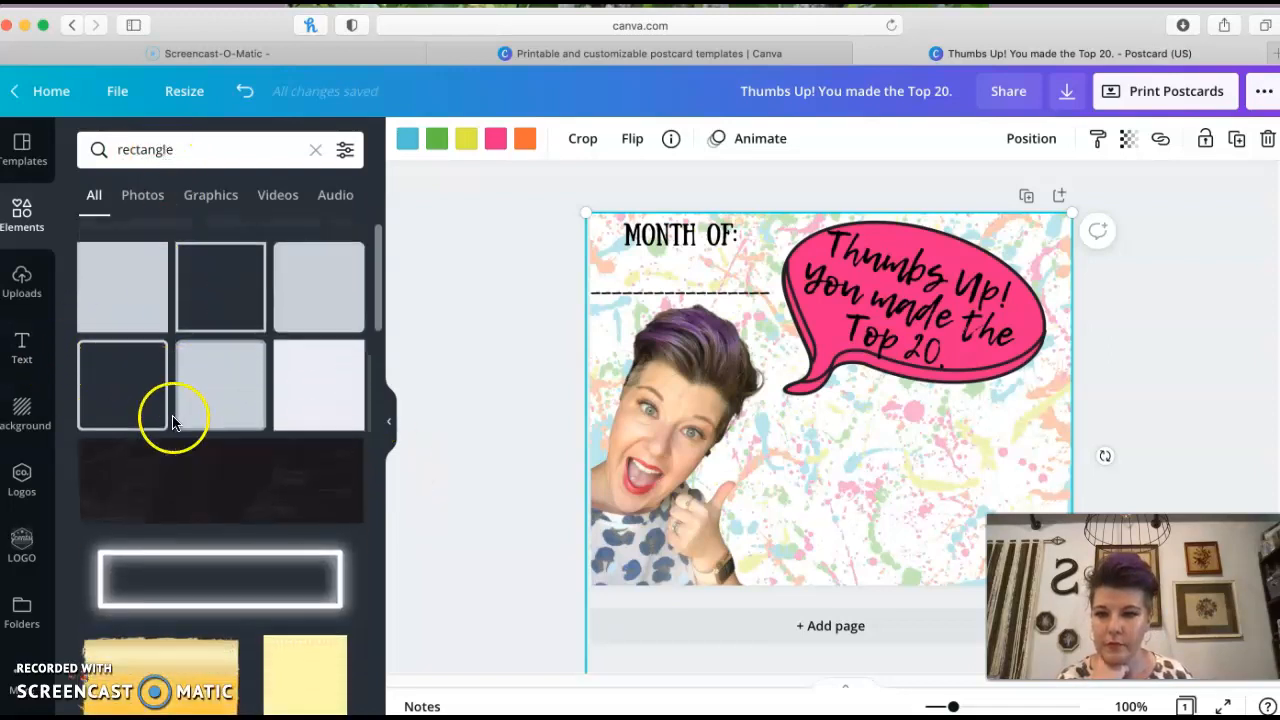
{"action": "scroll", "coordinate": [172, 420], "scroll_direction": "down", "scroll_amount": 1}
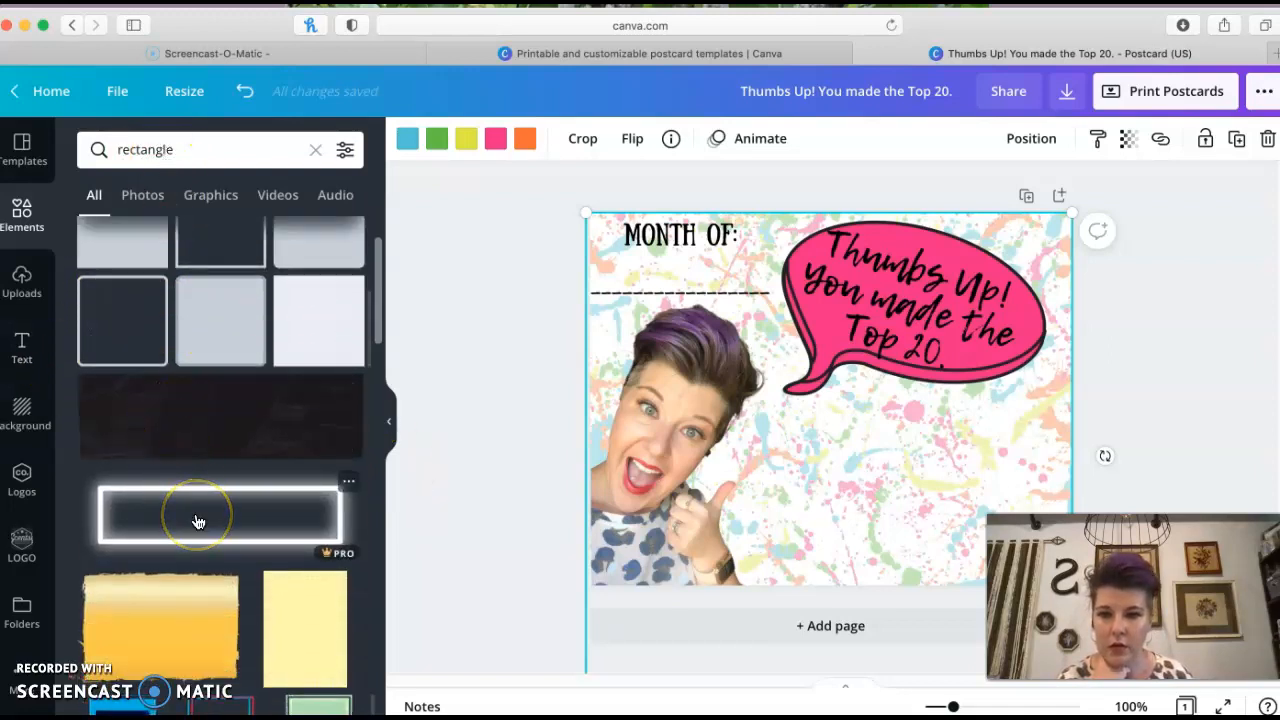
{"action": "scroll", "coordinate": [198, 519], "scroll_direction": "down", "scroll_amount": 2}
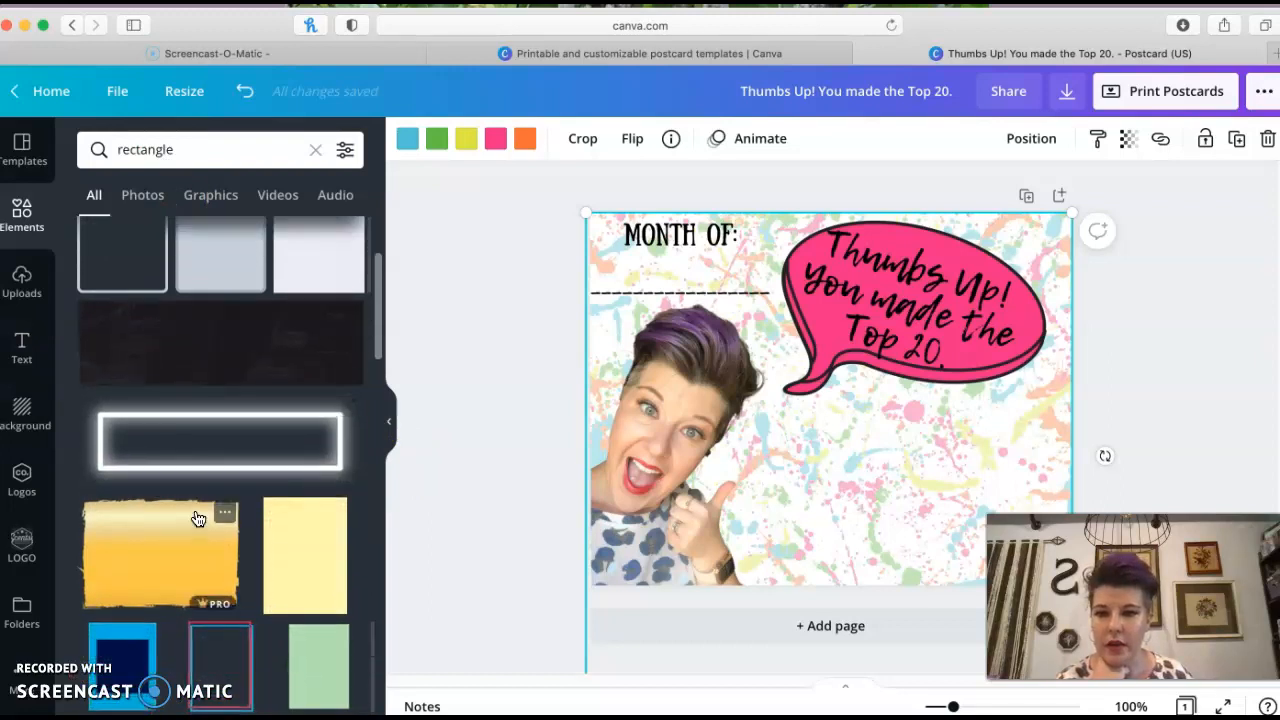
{"action": "scroll", "coordinate": [198, 519], "scroll_direction": "down", "scroll_amount": 1}
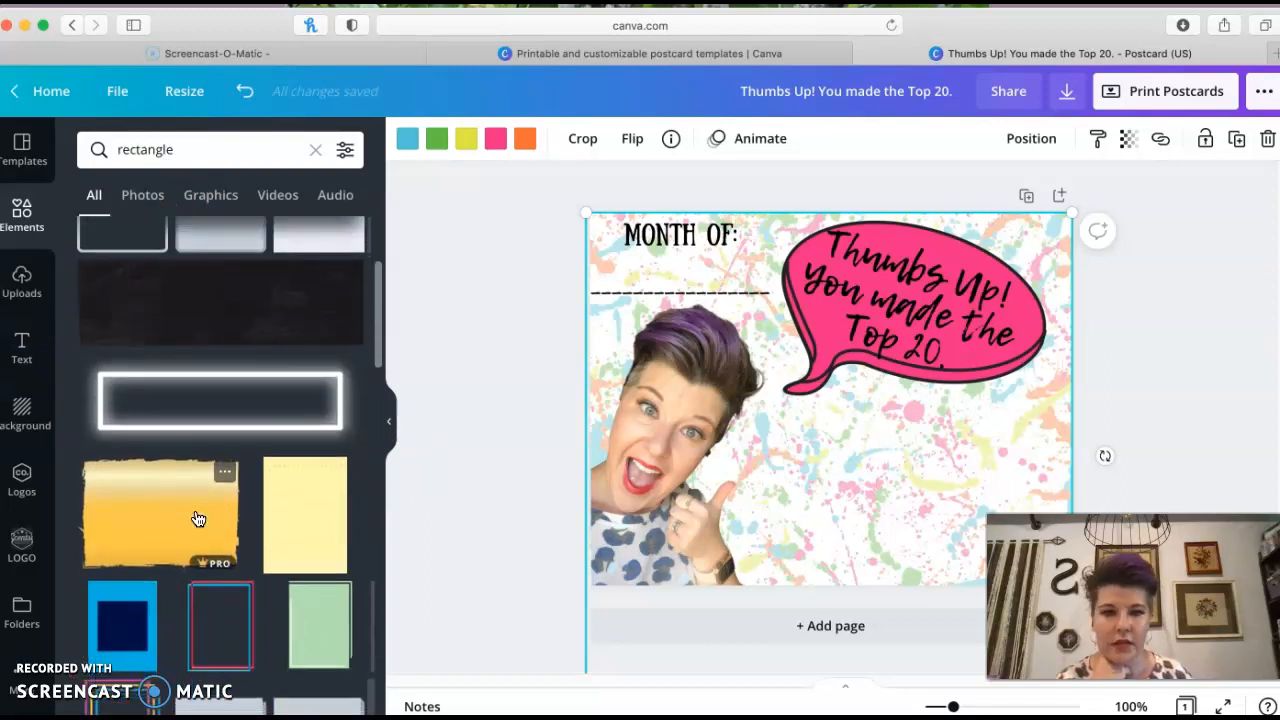
{"action": "left_click", "coordinate": [188, 388]}
{"action": "mouse_move", "coordinate": [634, 337]}
{"action": "left_mouse_down"}
{"action": "mouse_move", "coordinate": [766, 381]}
{"action": "mouse_move", "coordinate": [623, 346]}
{"action": "left_mouse_up"}
{"action": "key", "text": "Delete"}
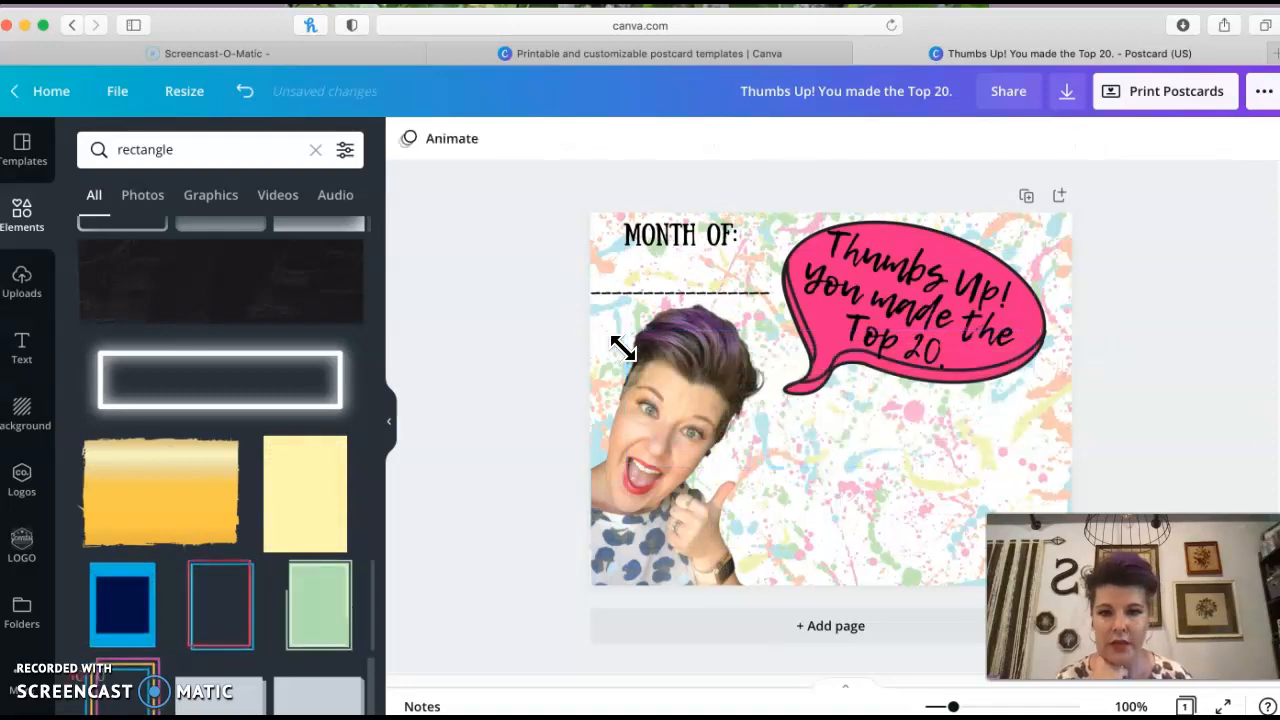
Add a yellow painted rectangle and resize it to fill the postcard's lower-right area beside the photo
{"action": "scroll", "coordinate": [229, 484], "scroll_direction": "down", "scroll_amount": 2}
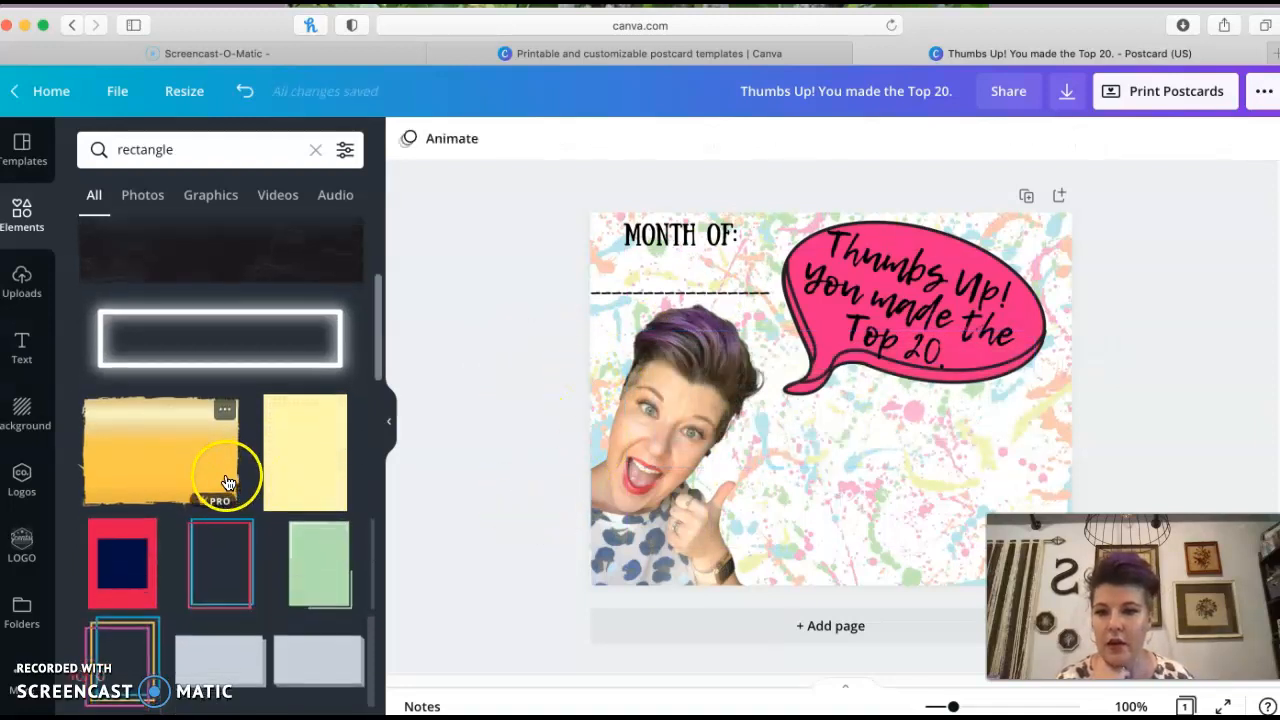
{"action": "left_click", "coordinate": [160, 455]}
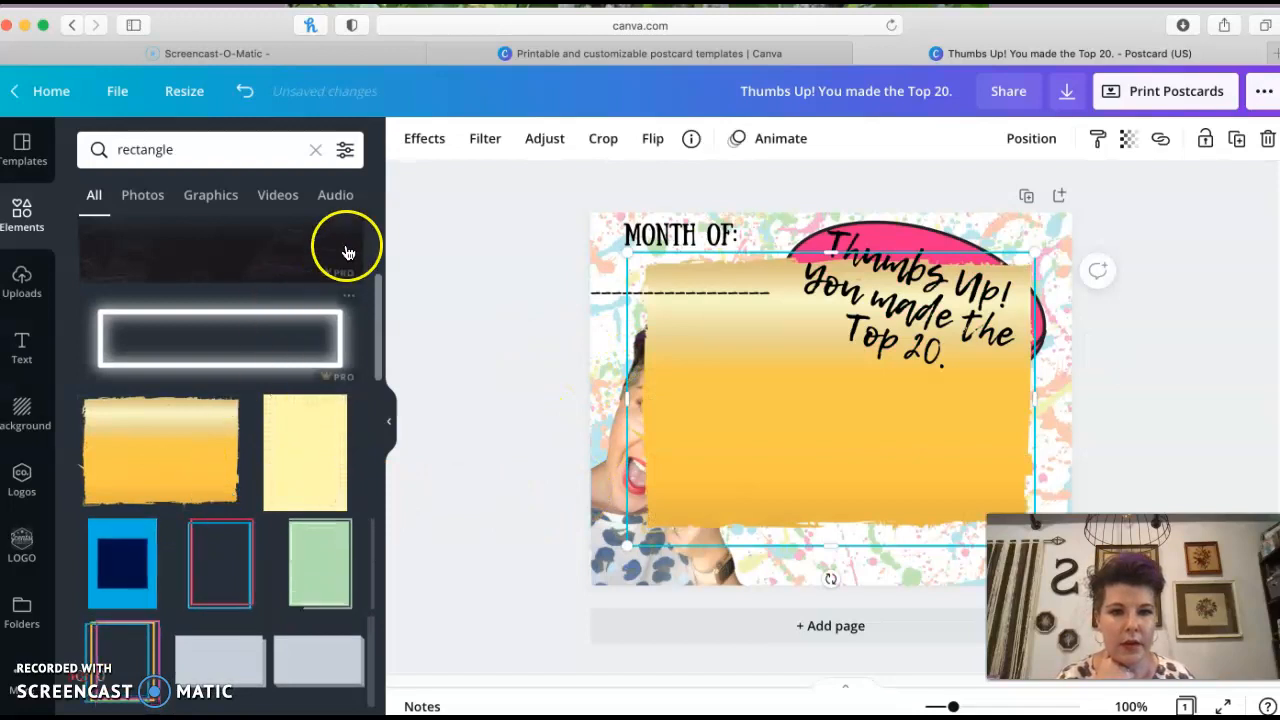
{"action": "mouse_move", "coordinate": [626, 255]}
{"action": "left_mouse_down"}
{"action": "mouse_move", "coordinate": [770, 378]}
{"action": "mouse_move", "coordinate": [790, 380]}
{"action": "left_mouse_up"}
{"action": "left_click_drag", "start_coordinate": [886, 449], "coordinate": [884, 484]}
{"action": "mouse_move", "coordinate": [764, 496]}
{"action": "left_mouse_down"}
{"action": "mouse_move", "coordinate": [737, 497]}
{"action": "mouse_move", "coordinate": [772, 491]}
{"action": "left_mouse_up"}
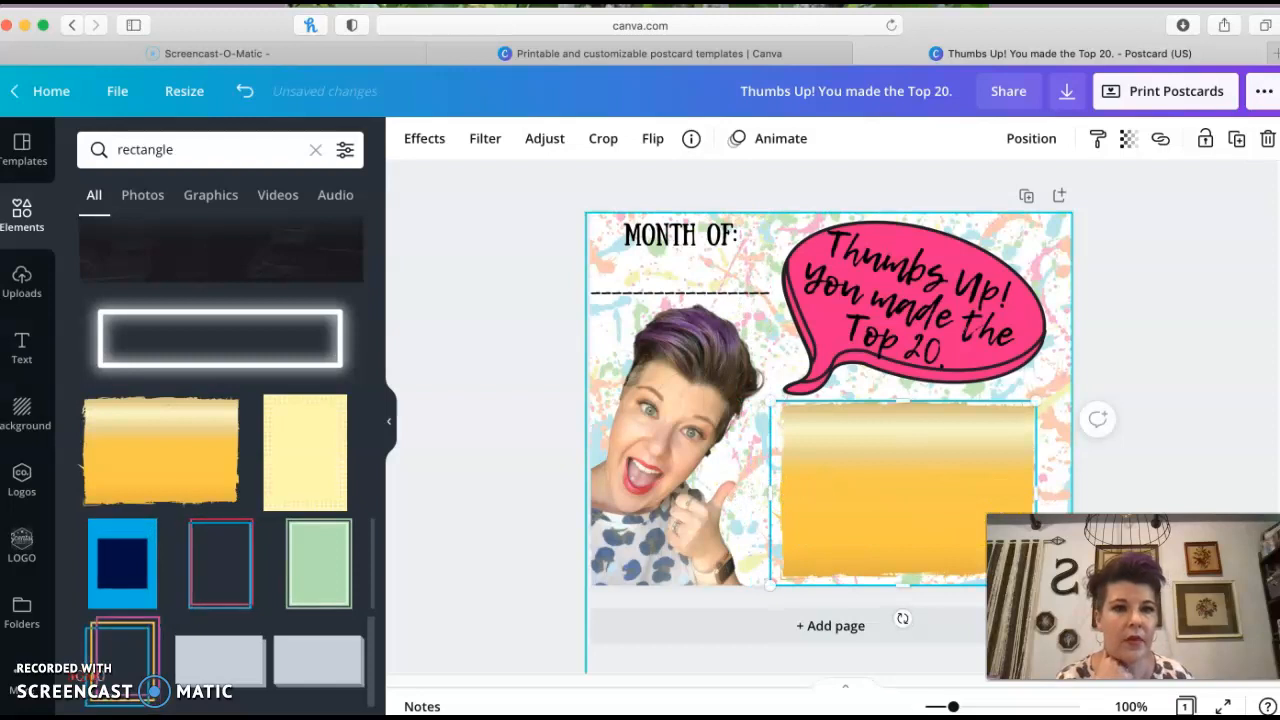
{"action": "left_click_drag", "start_coordinate": [1133, 597], "coordinate": [612, 120]}
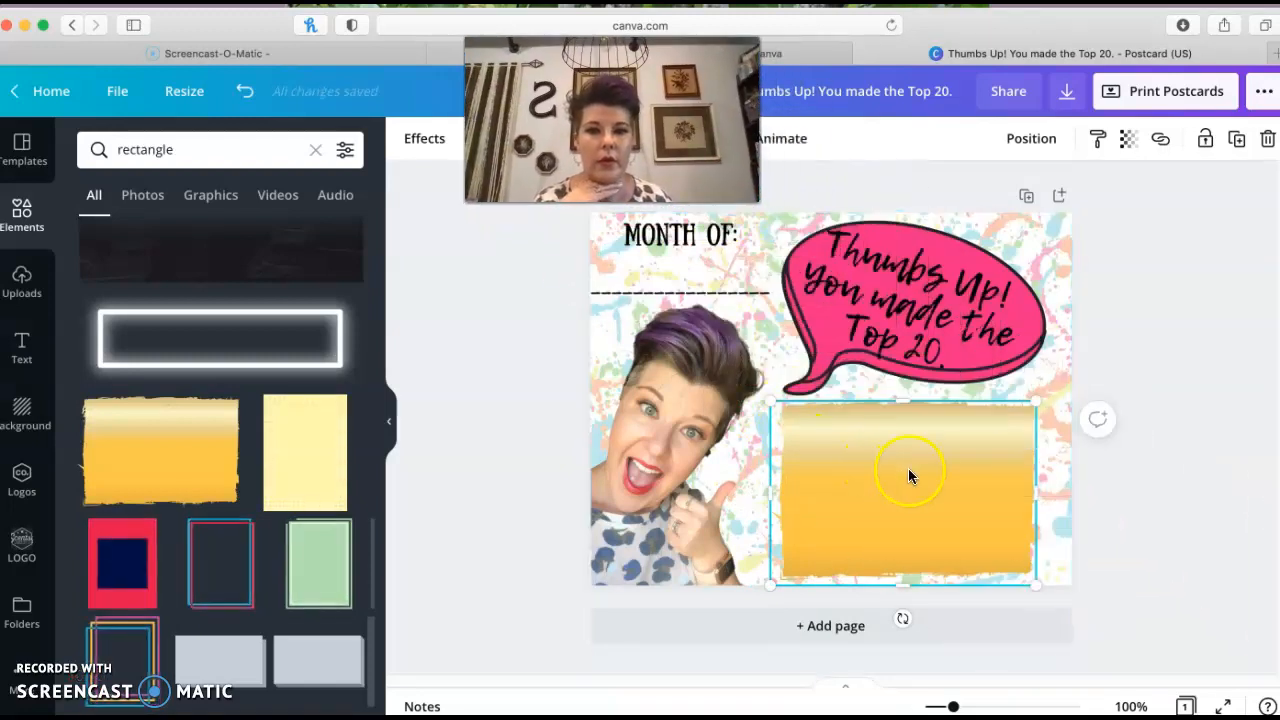
{"action": "left_click", "coordinate": [422, 138]}
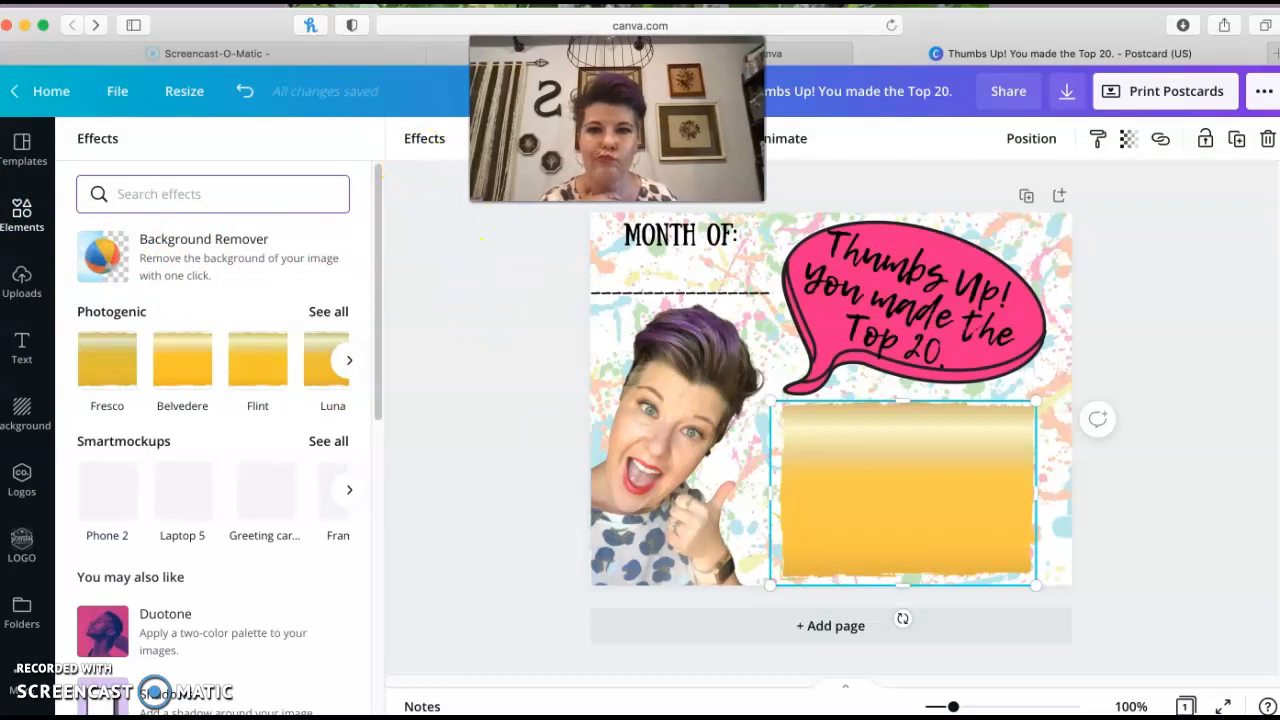
{"action": "left_click", "coordinate": [552, 142]}
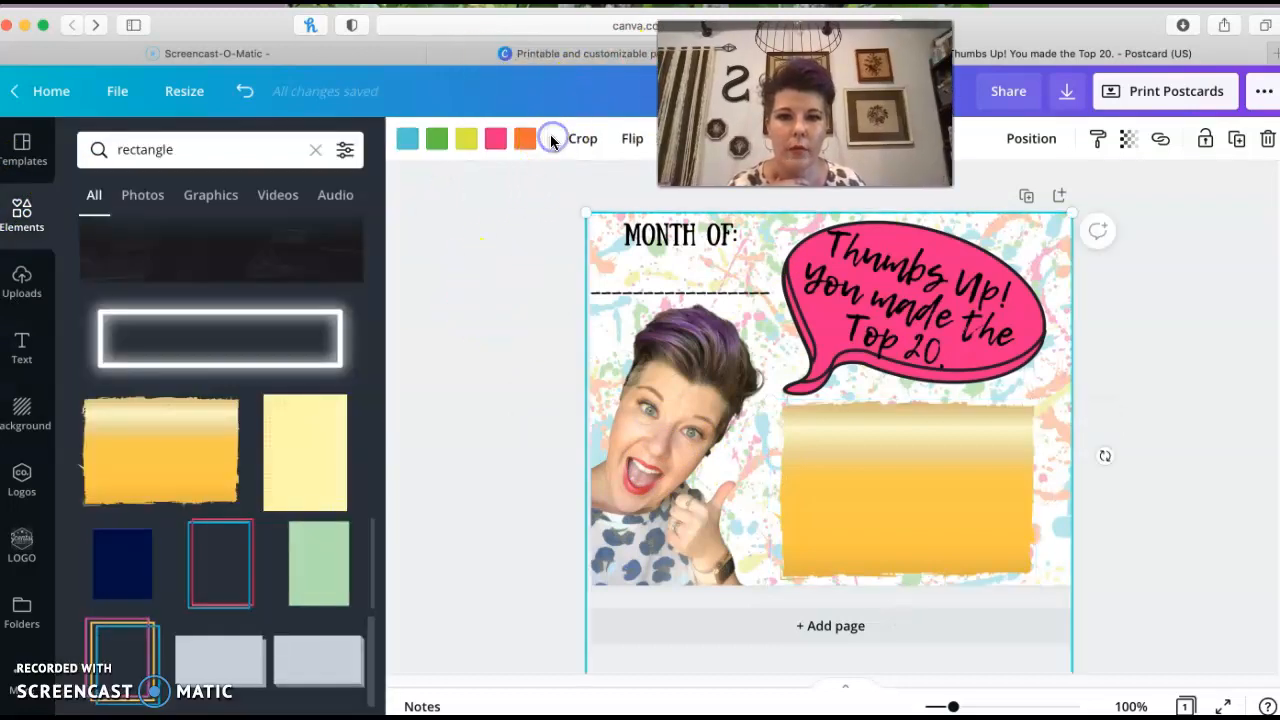
{"action": "left_click", "coordinate": [869, 487]}
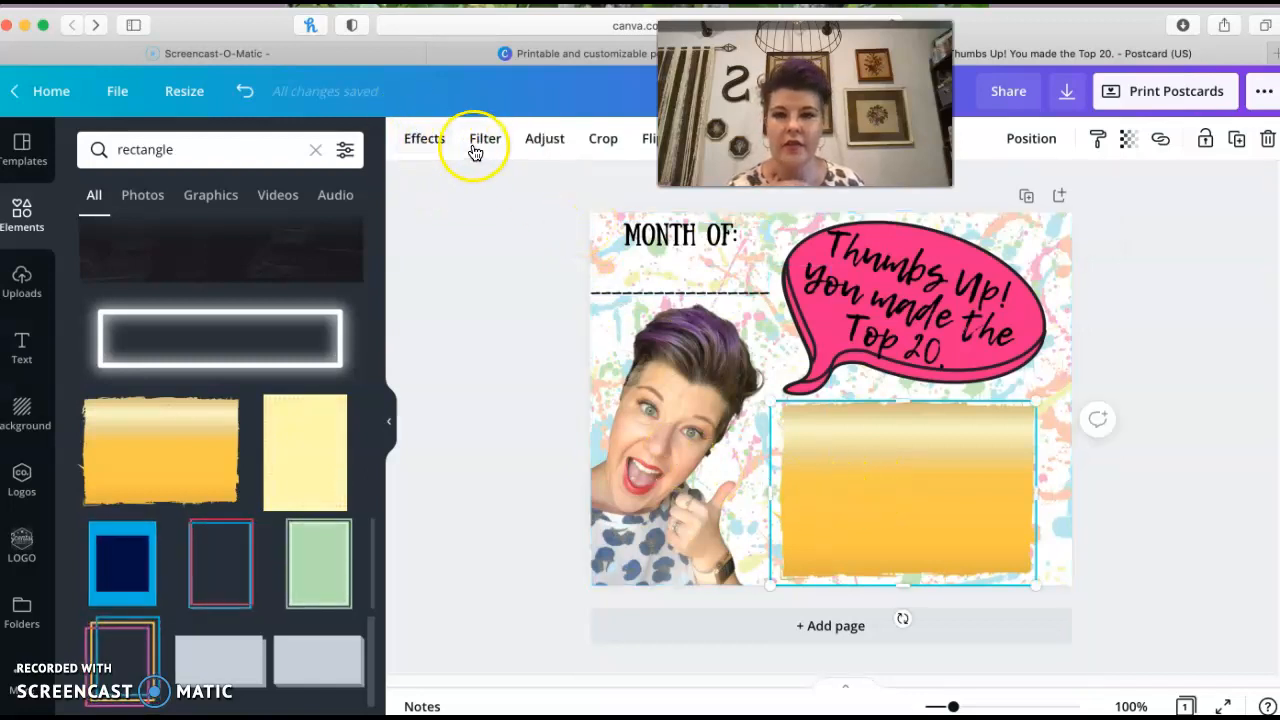
Add a pink brick rectangle from the results and delete the yellow painted rectangle
{"action": "scroll", "coordinate": [234, 571], "scroll_direction": "down", "scroll_amount": 3}
{"action": "scroll", "coordinate": [222, 567], "scroll_direction": "down", "scroll_amount": 5}
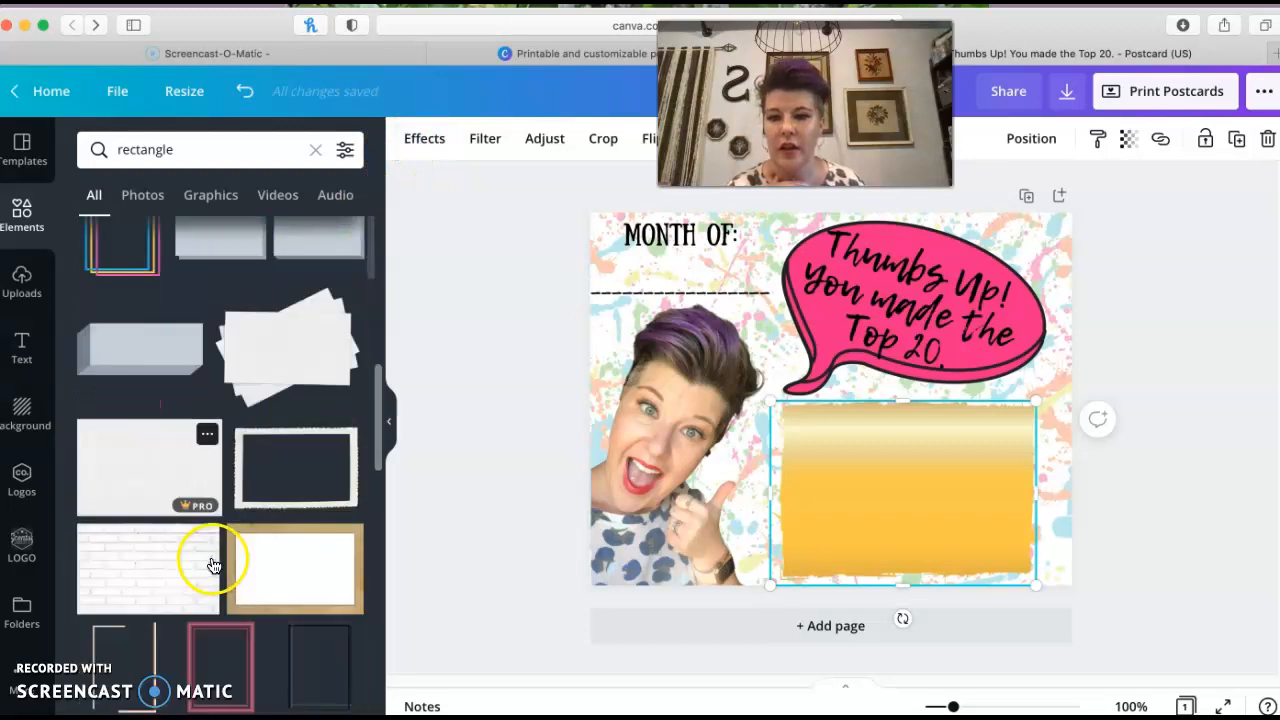
{"action": "scroll", "coordinate": [212, 567], "scroll_direction": "down", "scroll_amount": 6}
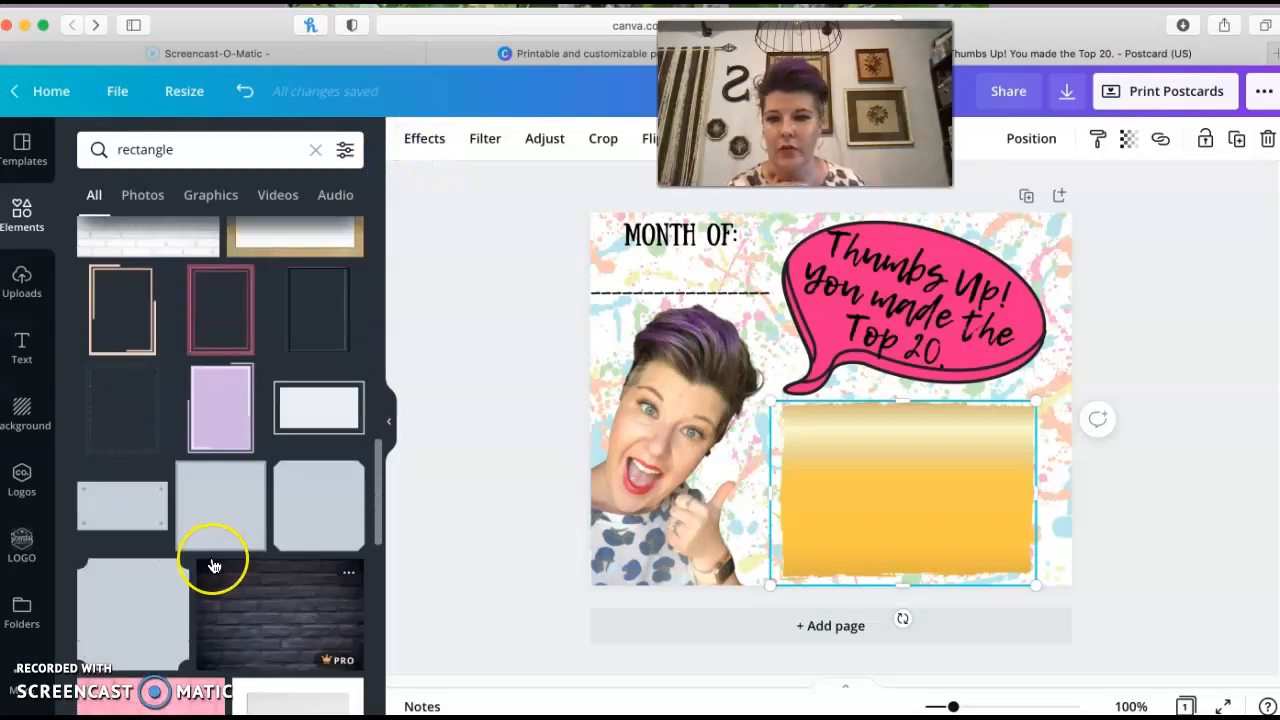
{"action": "left_click", "coordinate": [186, 529]}
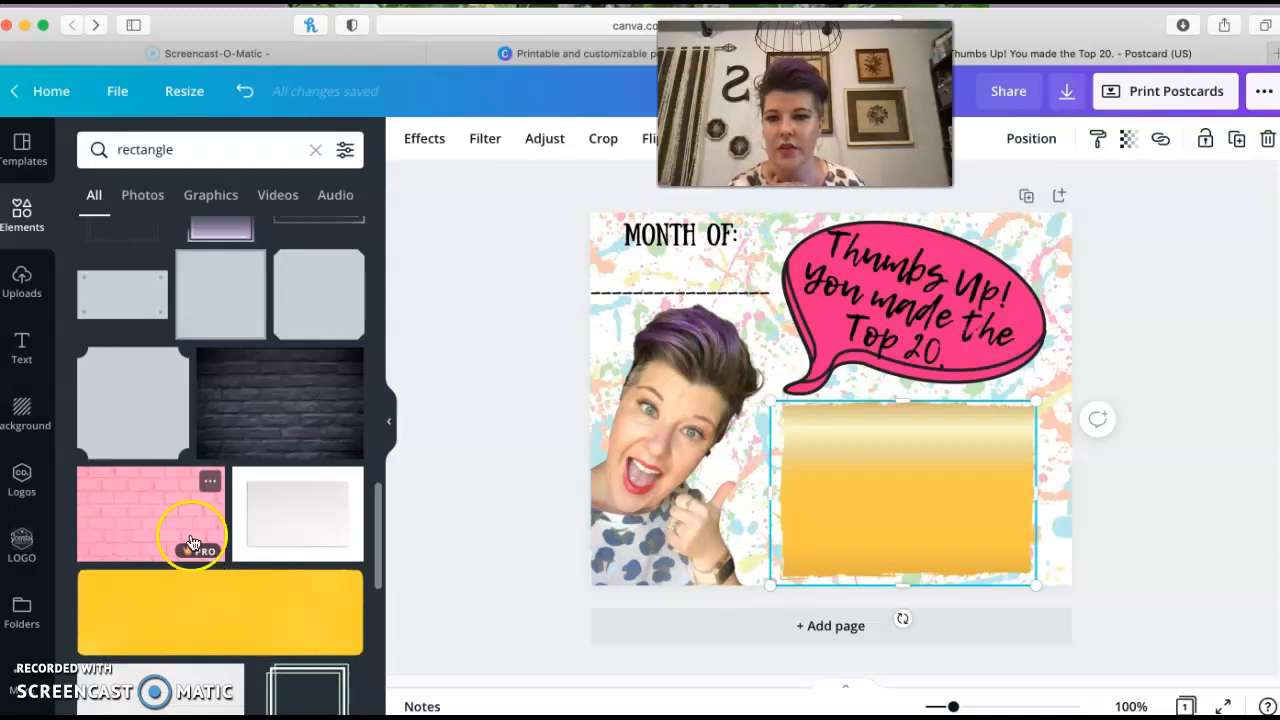
{"action": "left_click", "coordinate": [926, 562]}
{"action": "key", "text": "BackSpace"}
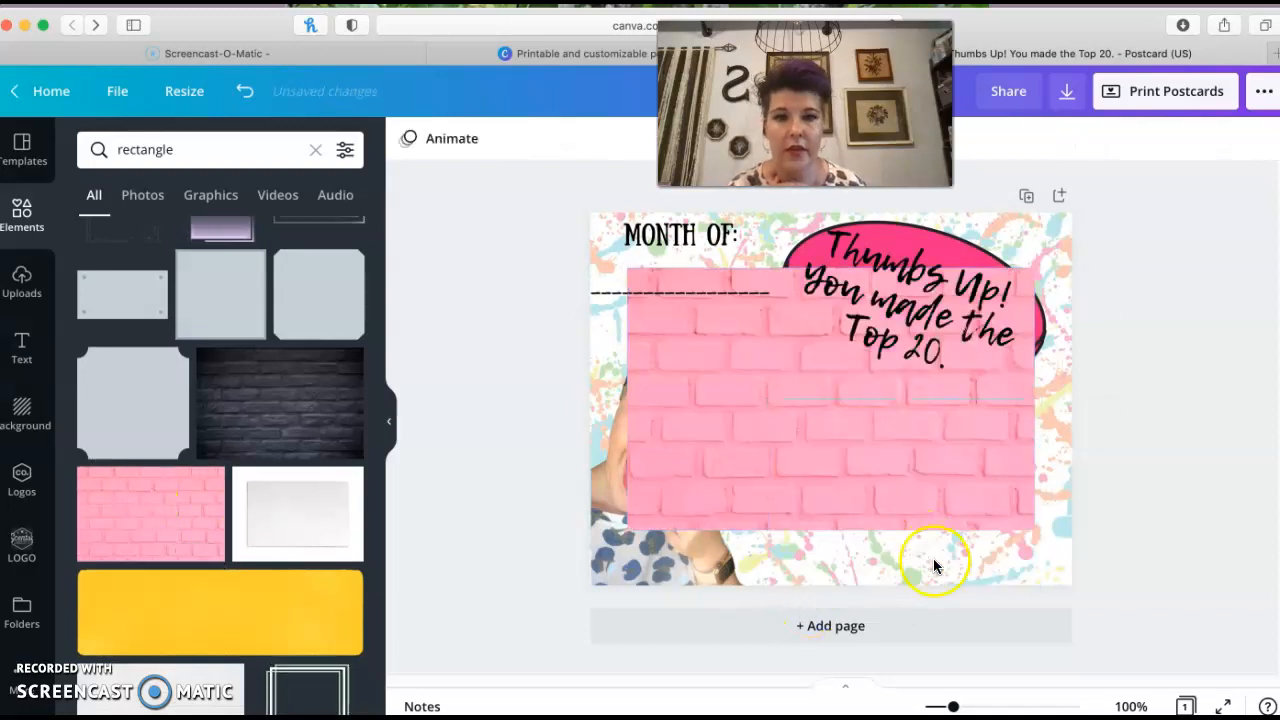
Resize the pink brick rectangle into the lower-right area under the speech bubble, then delete it
{"action": "left_click", "coordinate": [821, 477]}
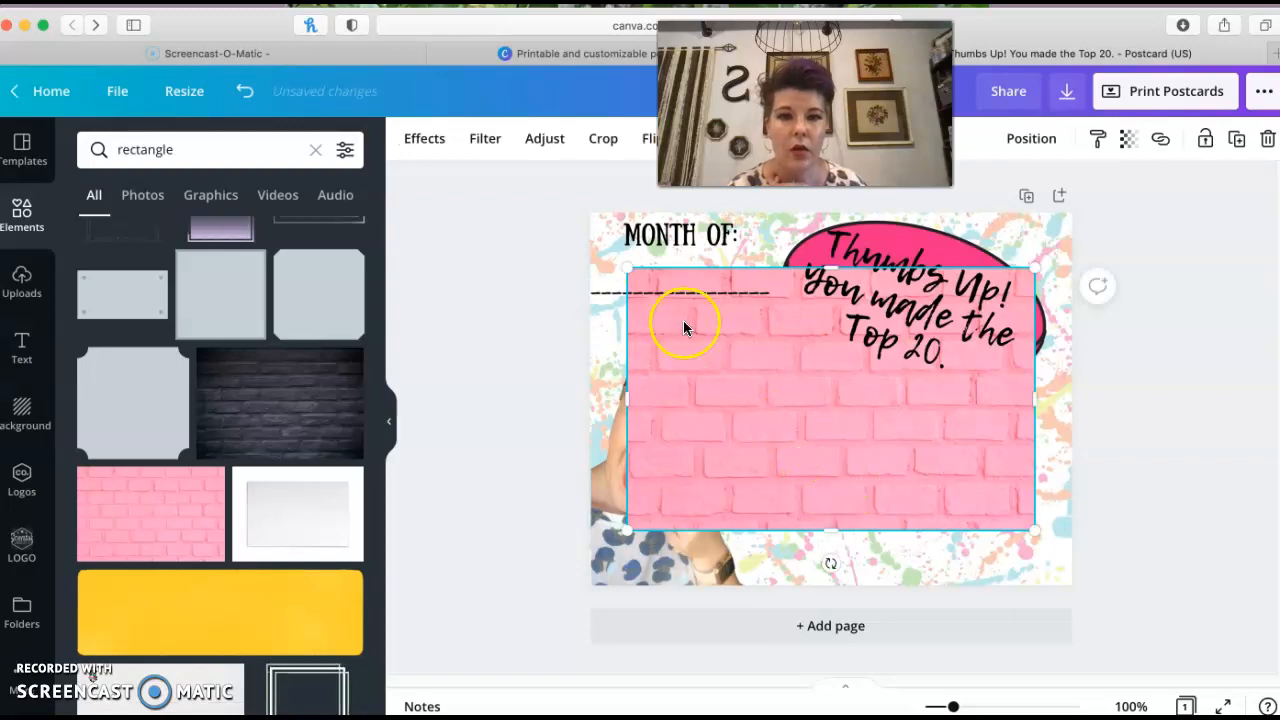
{"action": "left_click_drag", "start_coordinate": [631, 268], "coordinate": [755, 350]}
{"action": "left_click_drag", "start_coordinate": [897, 477], "coordinate": [920, 498]}
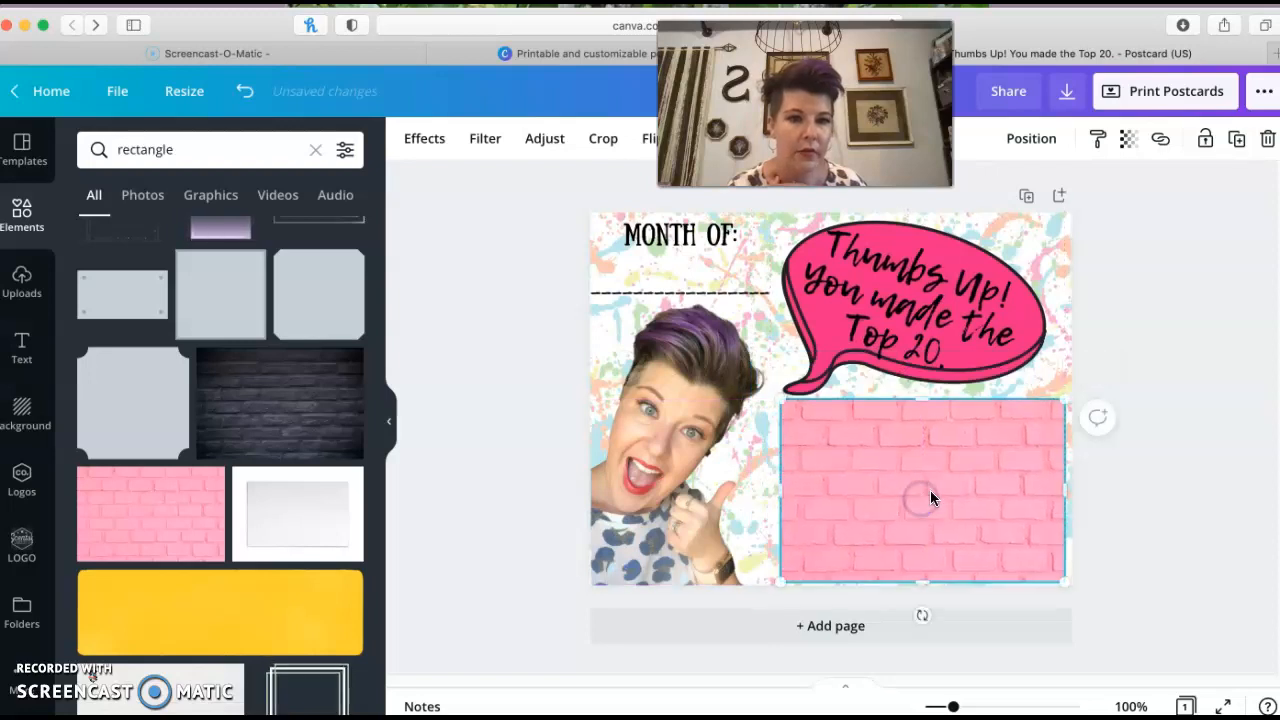
{"action": "left_click", "coordinate": [1057, 405]}
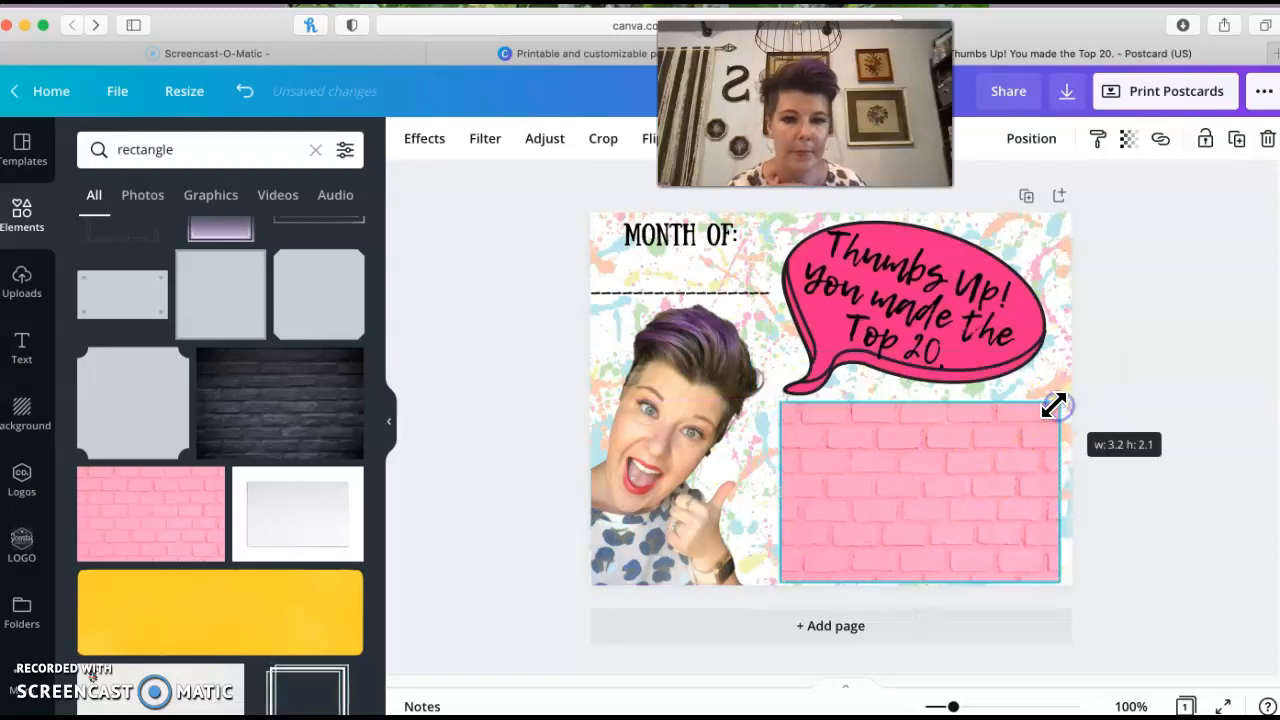
{"action": "key", "text": "Delete"}
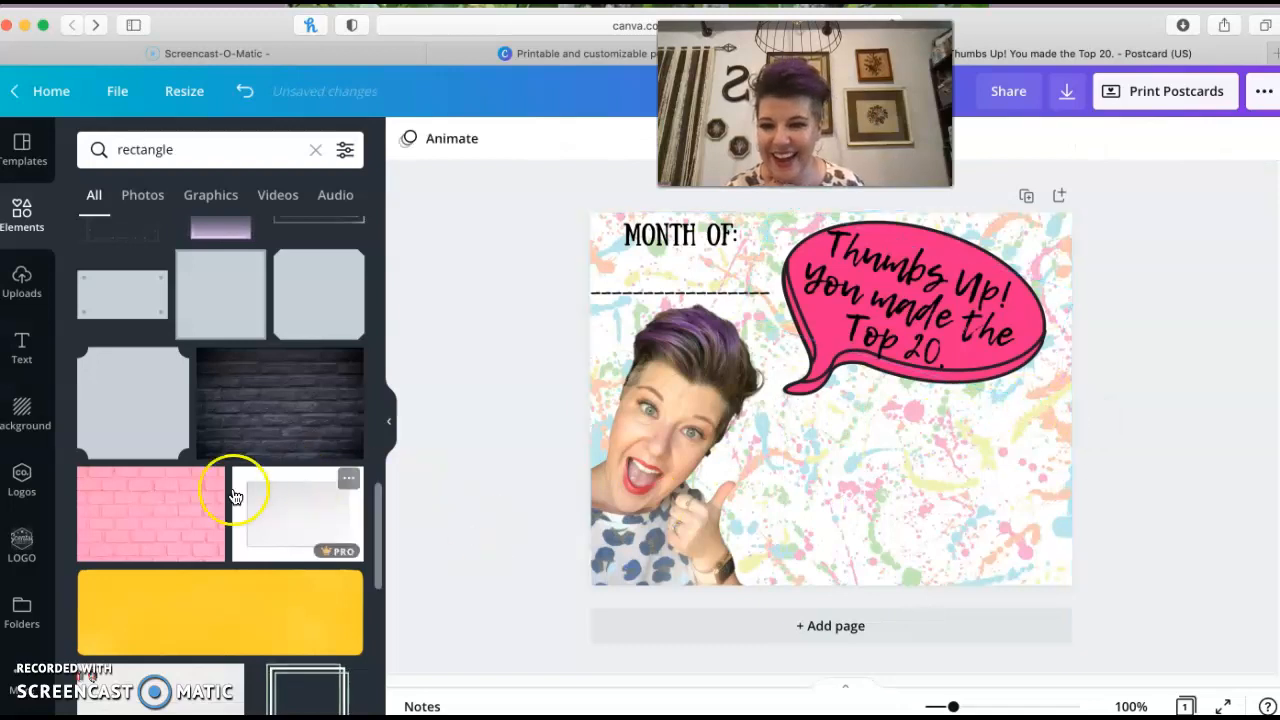
Try a blue rectangle in the lower-right area under the speech bubble, then delete it
{"action": "scroll", "coordinate": [215, 500], "scroll_direction": "down", "scroll_amount": 4}
{"action": "scroll", "coordinate": [226, 502], "scroll_direction": "down", "scroll_amount": 2}
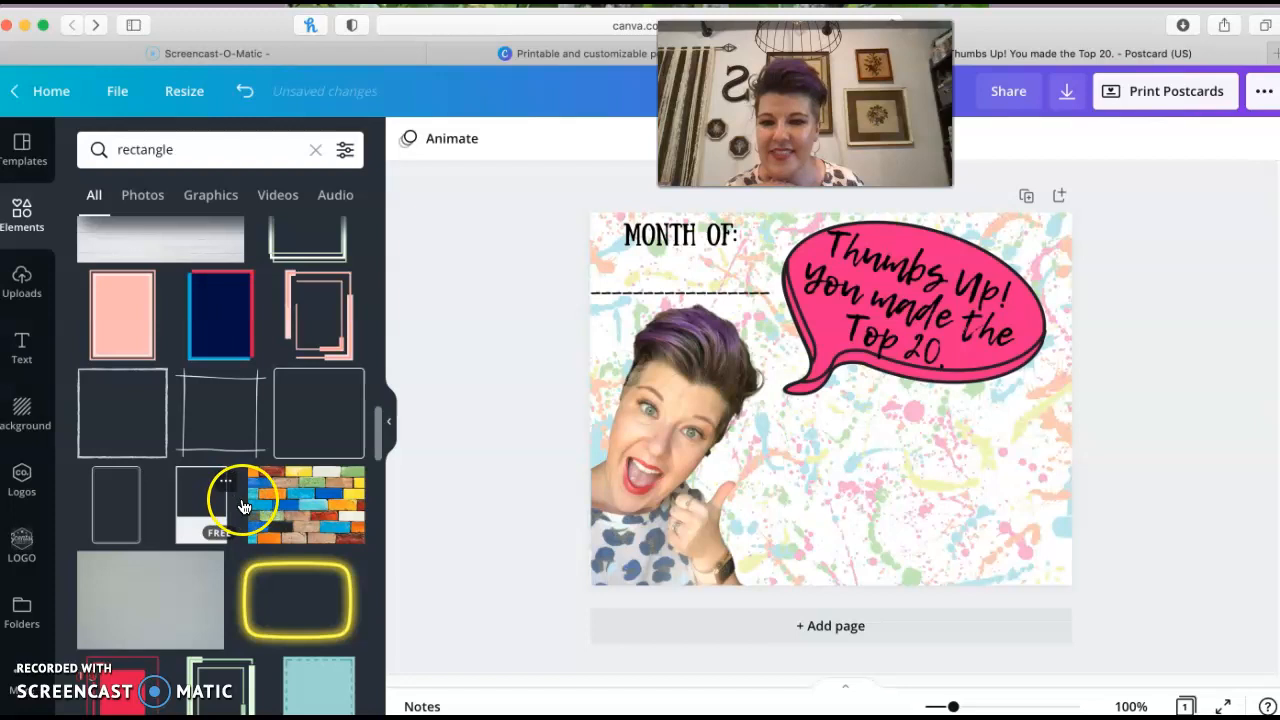
{"action": "scroll", "coordinate": [235, 500], "scroll_direction": "down", "scroll_amount": 5}
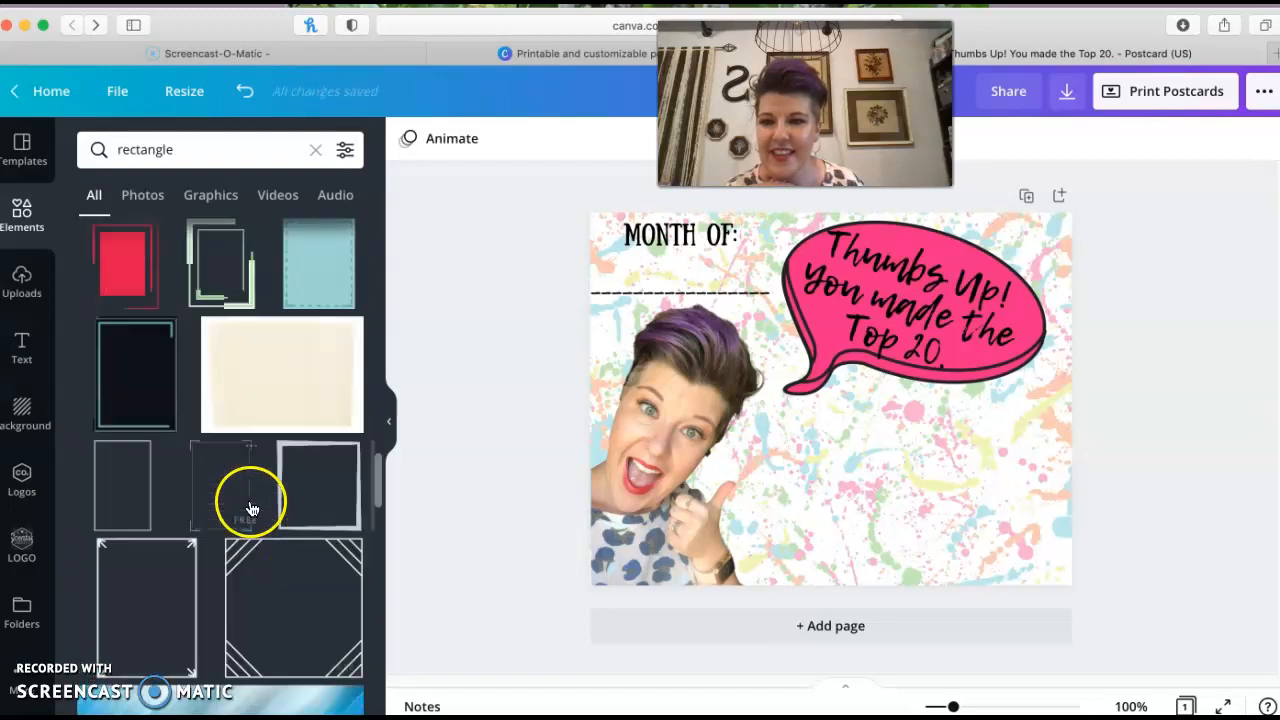
{"action": "scroll", "coordinate": [251, 509], "scroll_direction": "down", "scroll_amount": 3}
{"action": "left_click", "coordinate": [266, 650]}
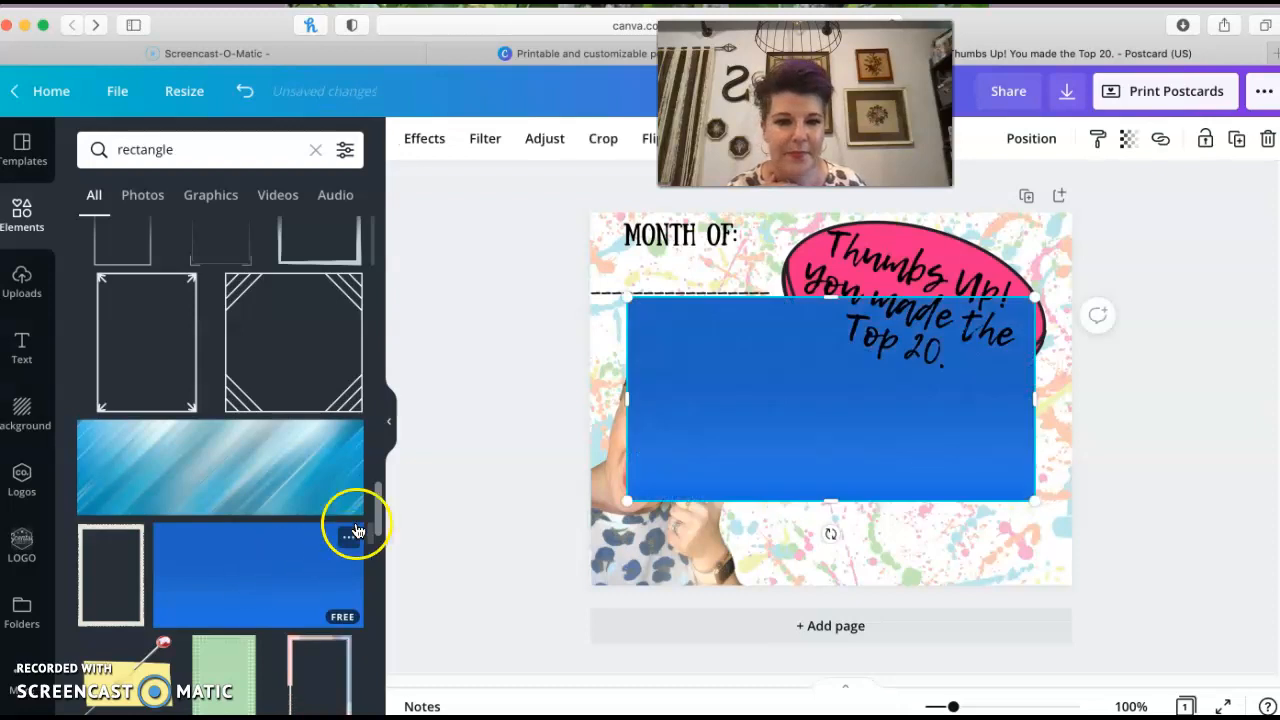
{"action": "left_click_drag", "start_coordinate": [814, 441], "coordinate": [829, 486]}
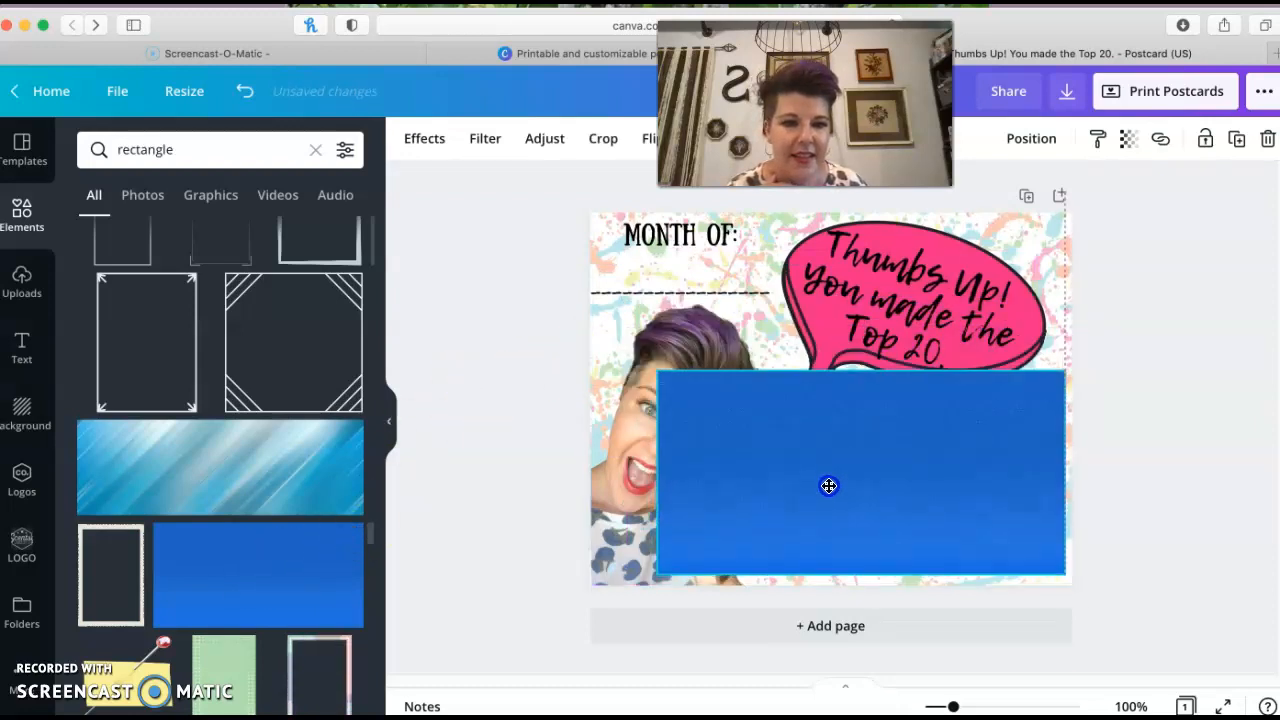
{"action": "left_click_drag", "start_coordinate": [663, 377], "coordinate": [739, 413]}
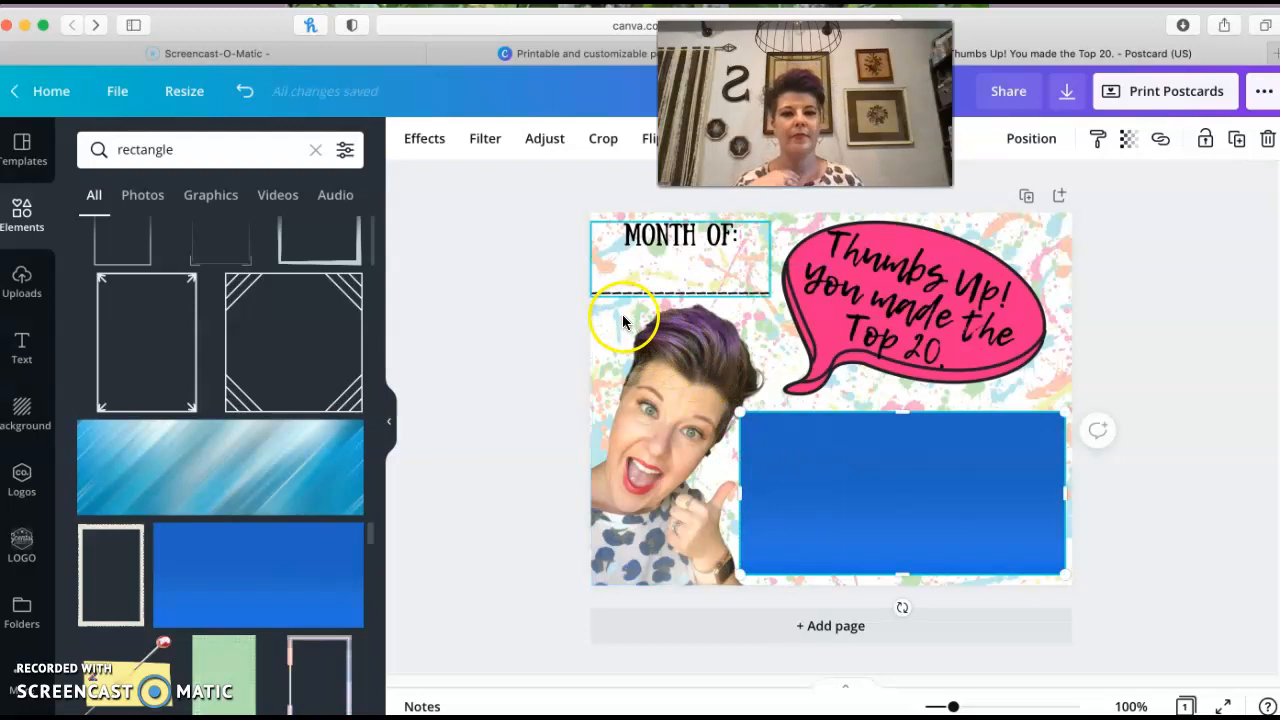
{"action": "key", "text": "Delete"}
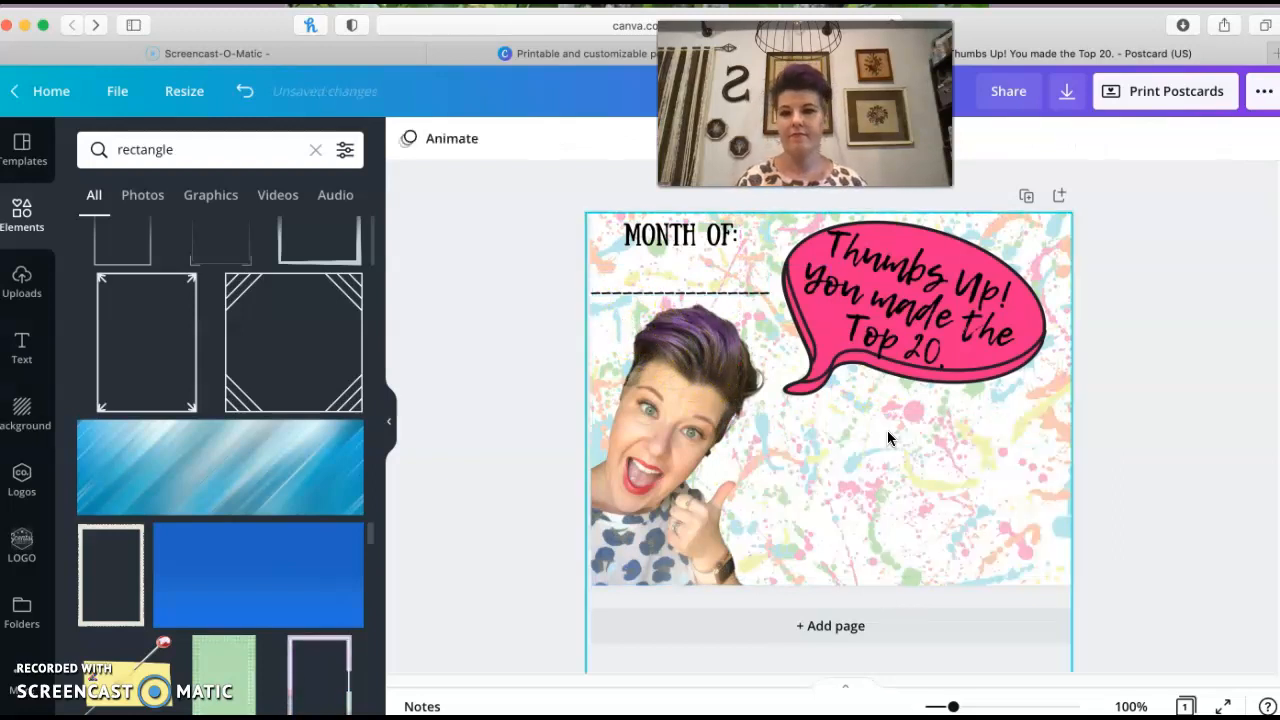
Add a subheading text box below the speech bubble reading "YOU WERE RANKED"
{"action": "left_click", "coordinate": [21, 343]}
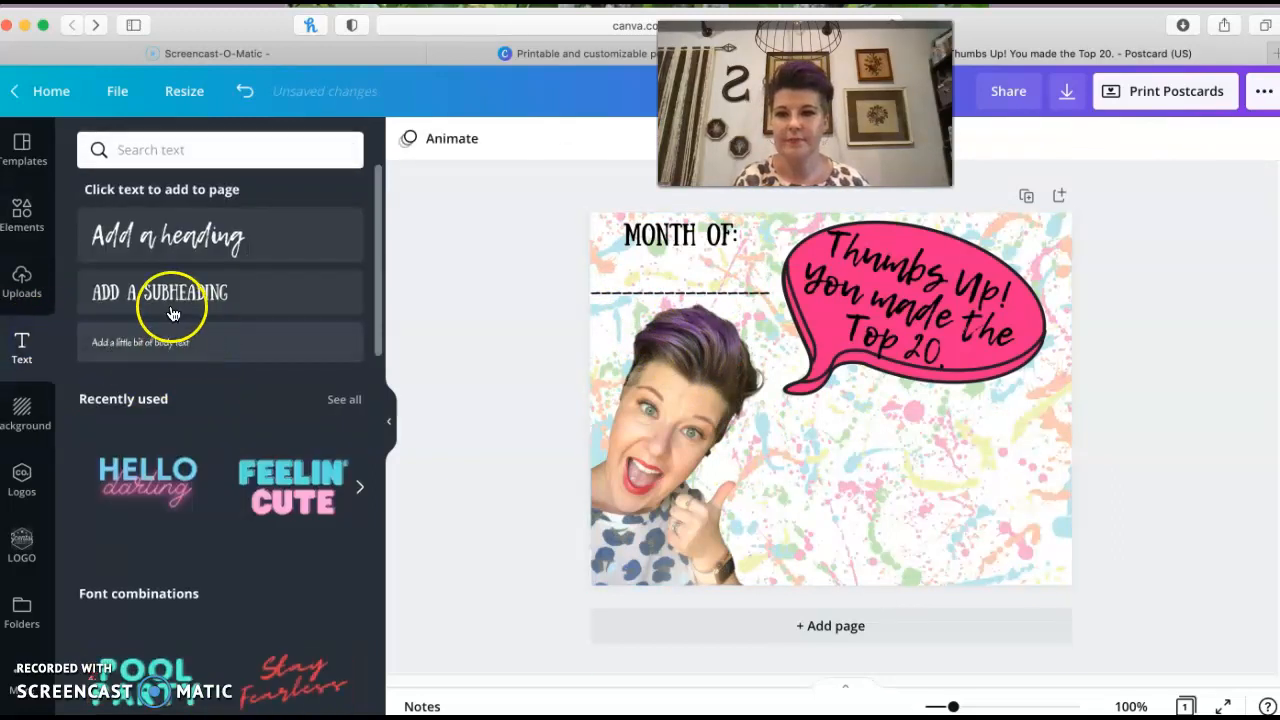
{"action": "left_click", "coordinate": [171, 296]}
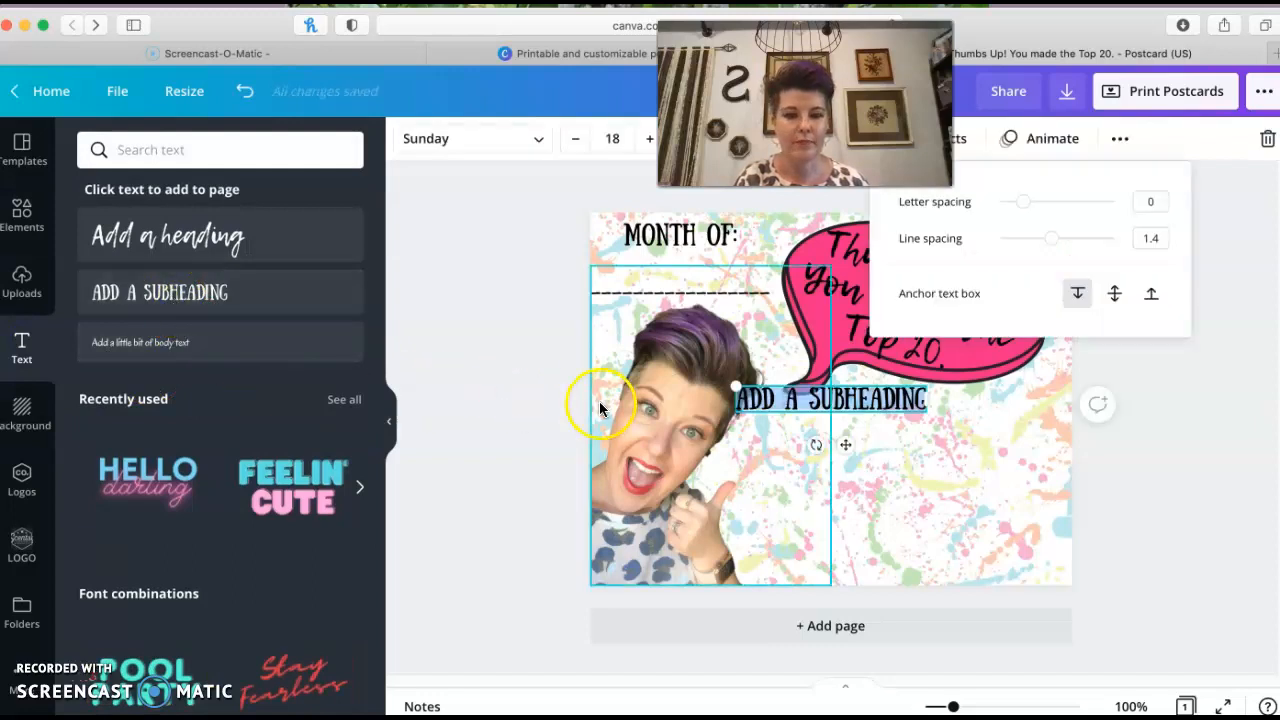
{"action": "left_click_drag", "start_coordinate": [811, 405], "coordinate": [902, 442]}
{"action": "double_click", "coordinate": [902, 442]}
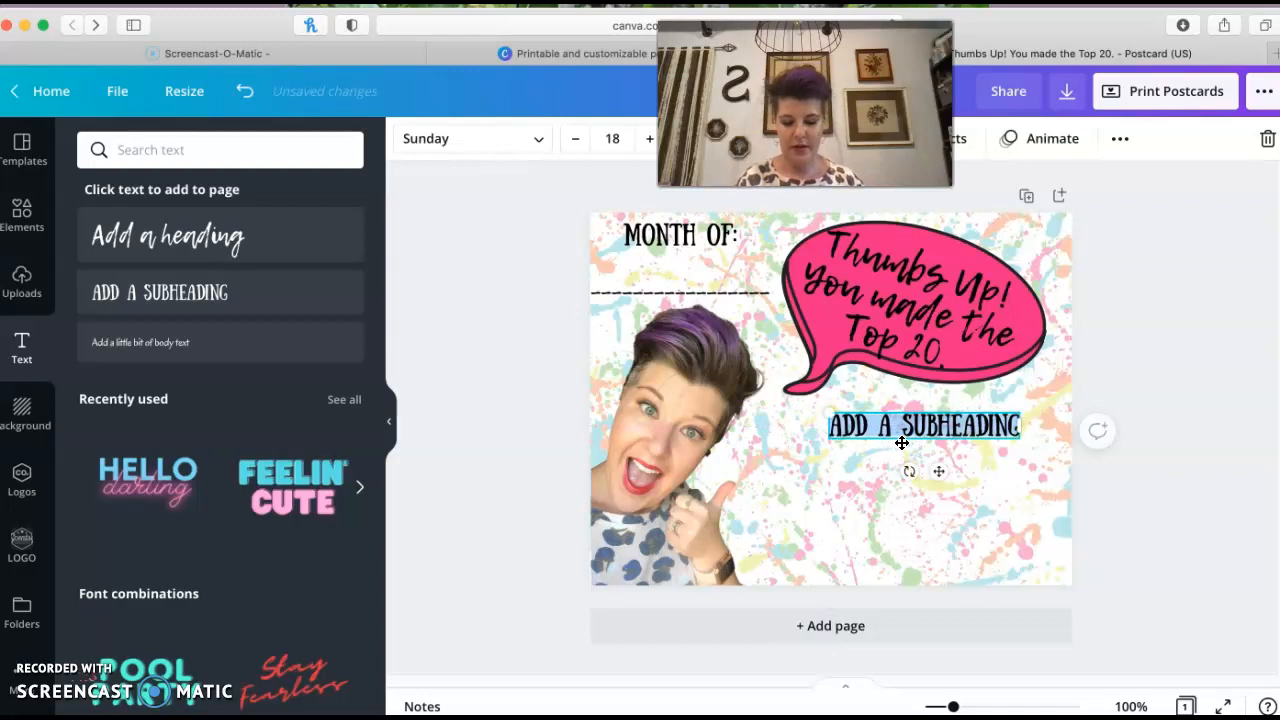
{"action": "type", "text": "W"}
{"action": "type", "text": "OU WERE"}
{"action": "type", "text": " RANKED"}
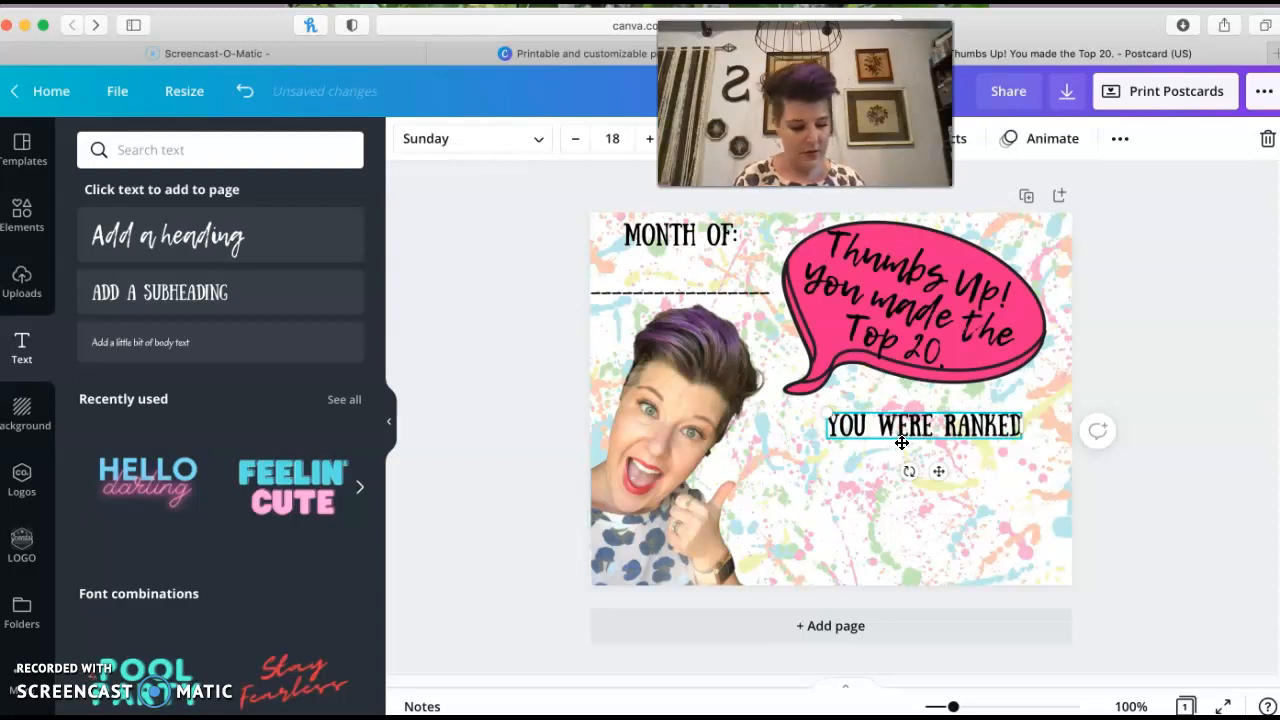
Continue the ranking text with lines "#.", "OUR TEAM CURRENTLY HAS" and "_____CONSULTANTS." below "YOU WERE RANKED"
{"action": "key", "text": "Return"}
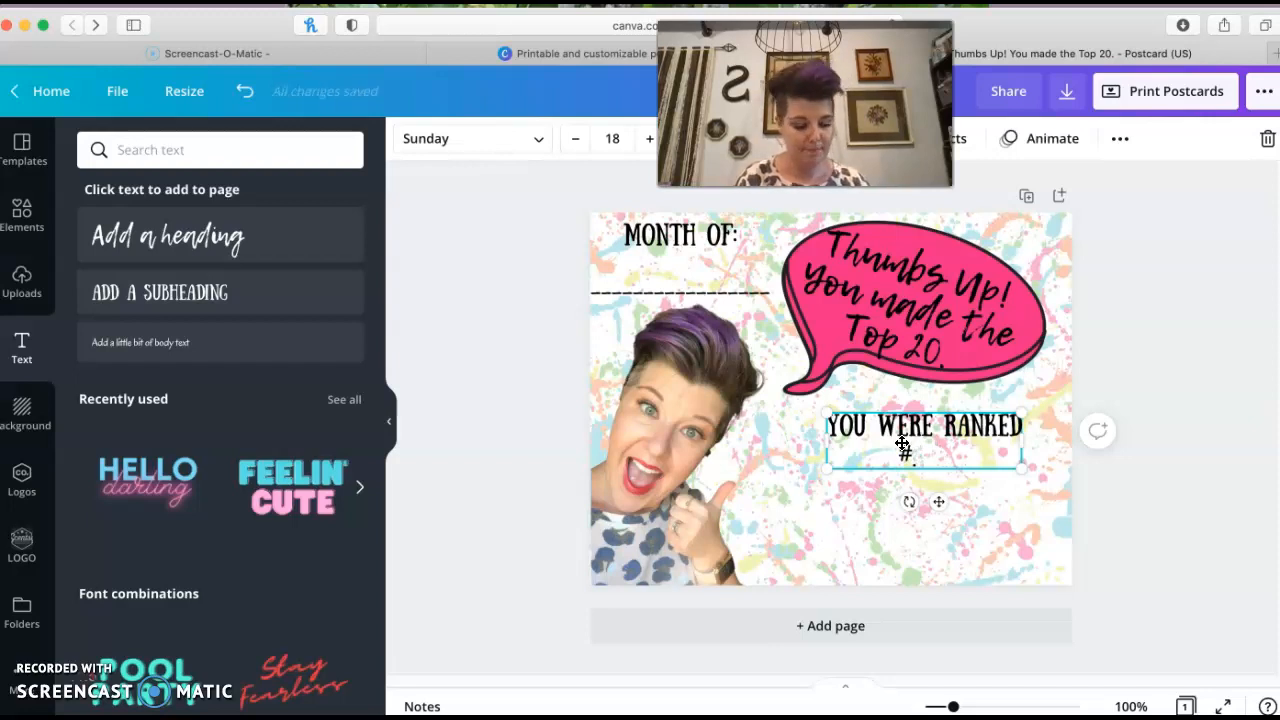
{"action": "key", "text": "Return"}
{"action": "type", "text": "OUR TEAM"}
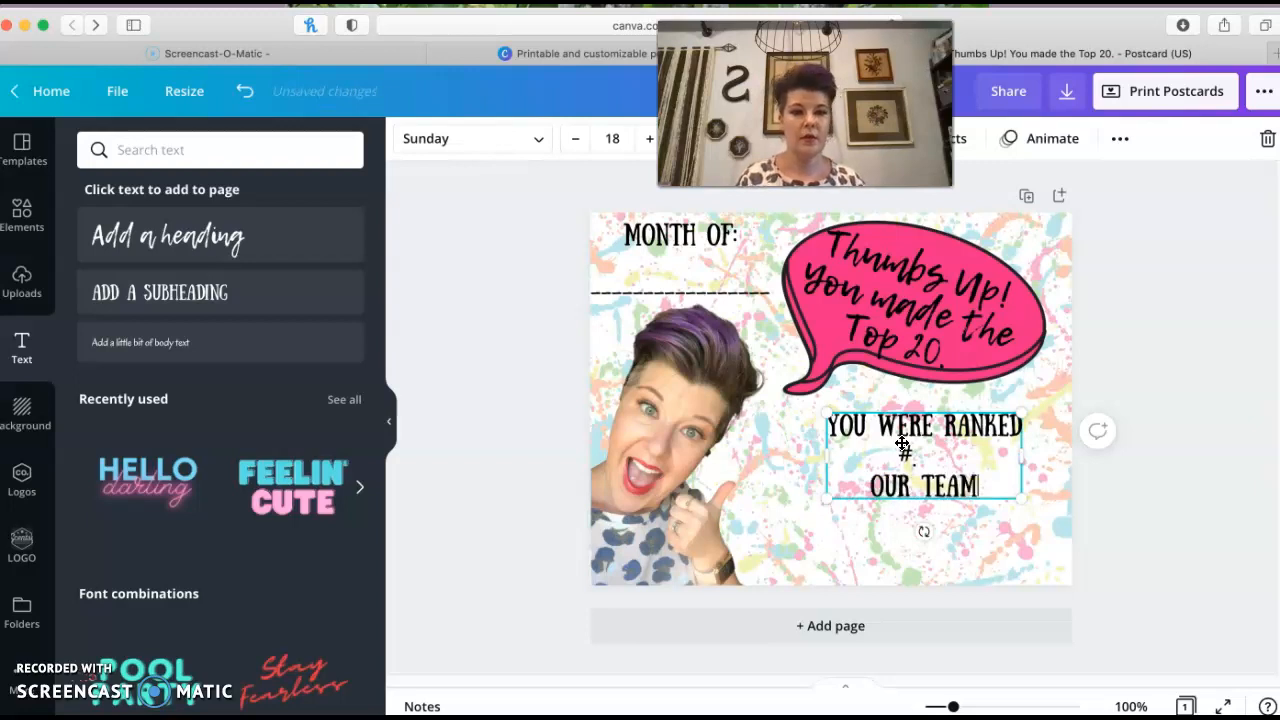
{"action": "type", "text": " CURRENTLY"}
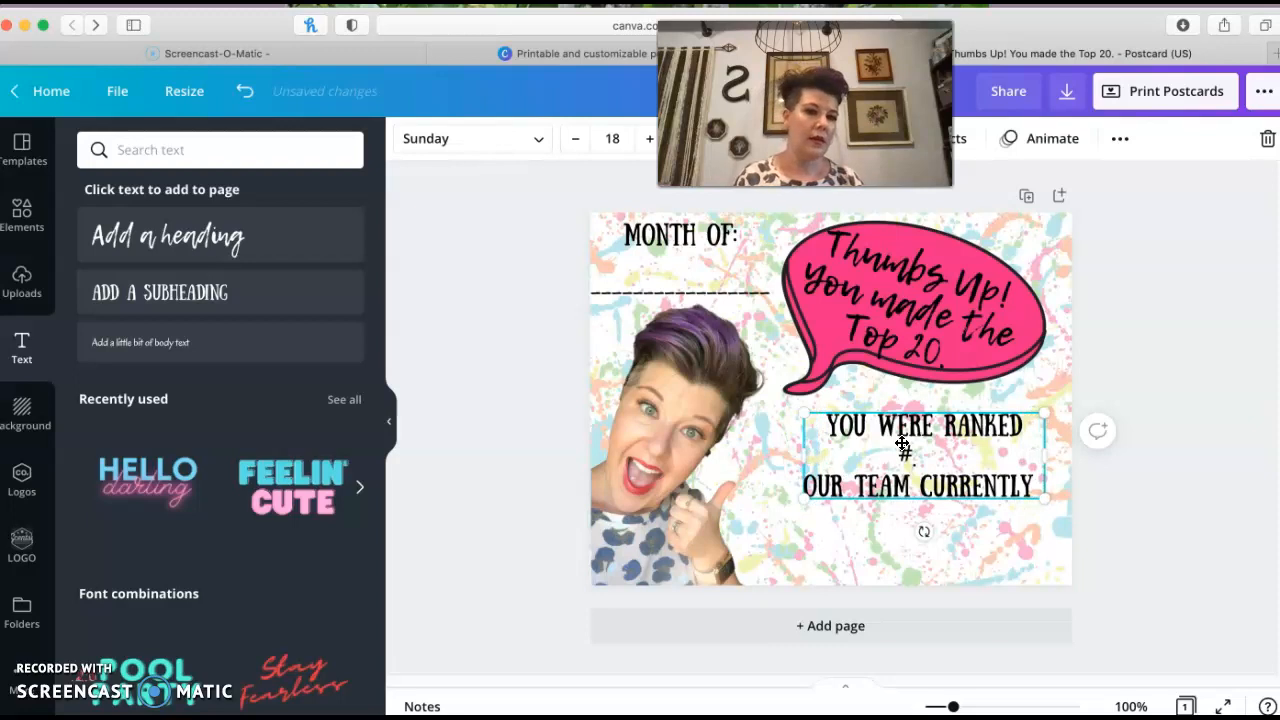
{"action": "type", "text": " HAS"}
{"action": "key", "text": "Return"}
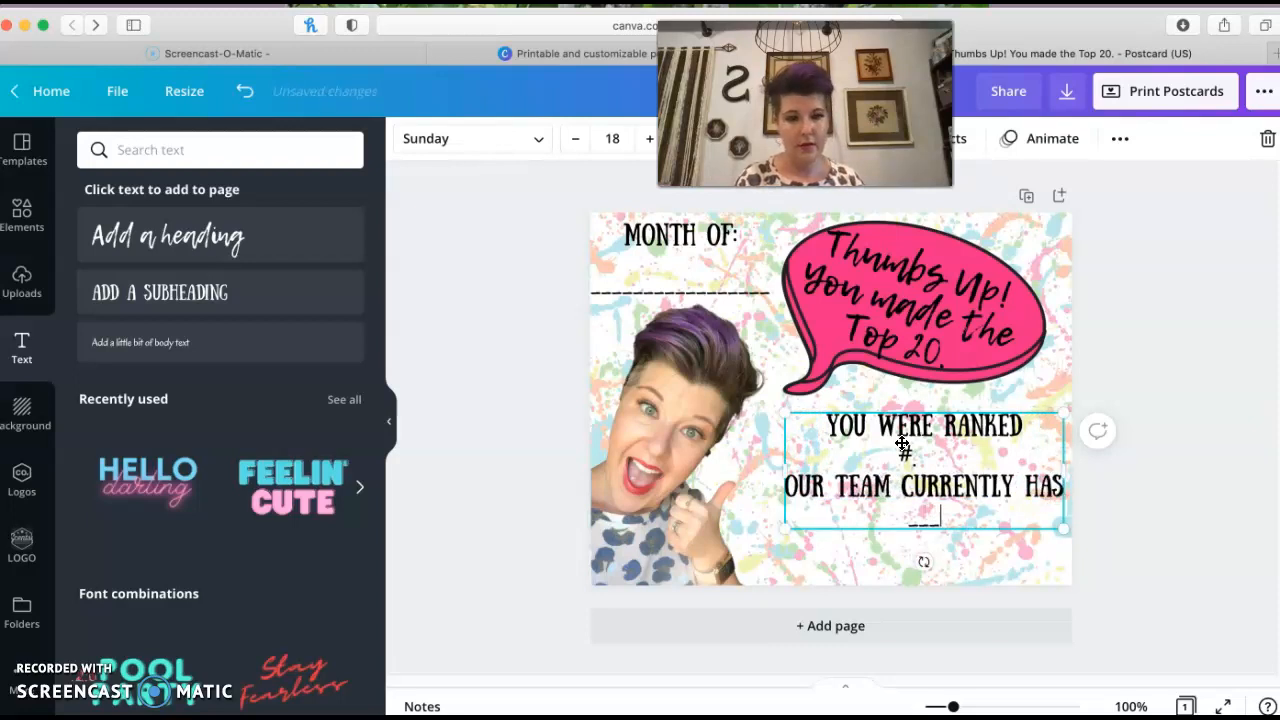
{"action": "type", "text": "_____CONSULTANTS"}
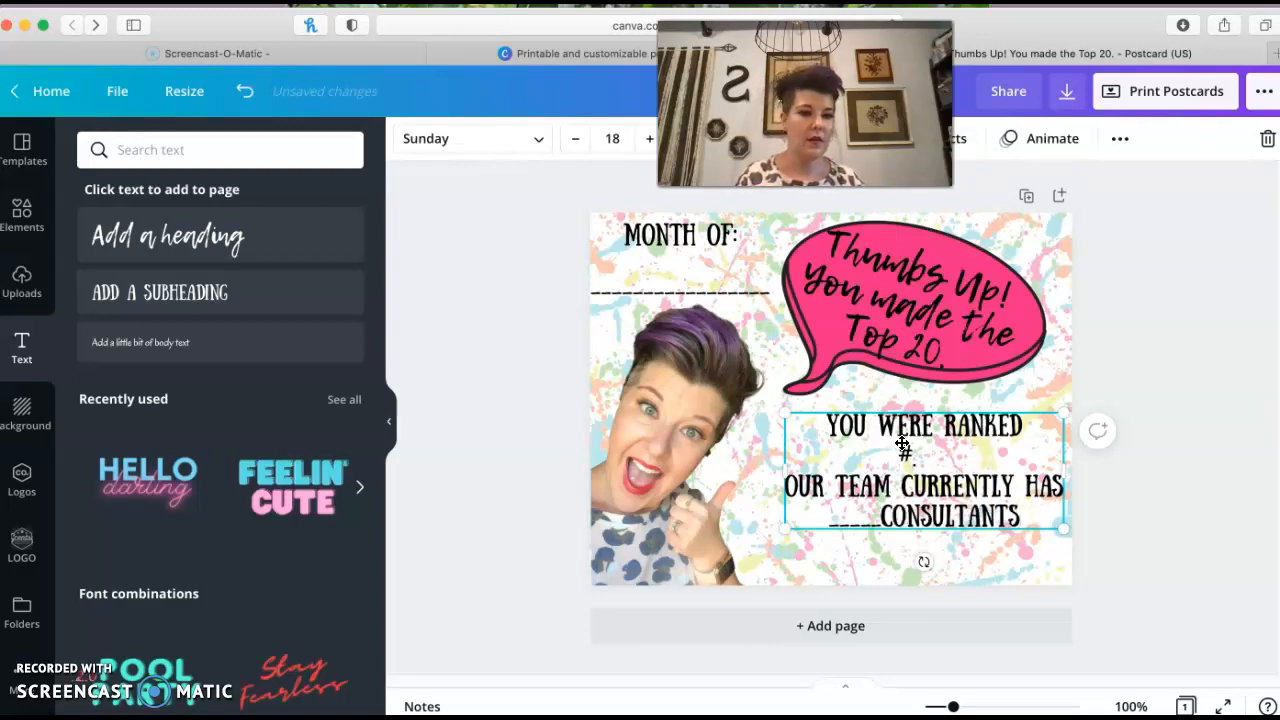
{"action": "type", "text": "."}
{"action": "key", "text": "Return"}
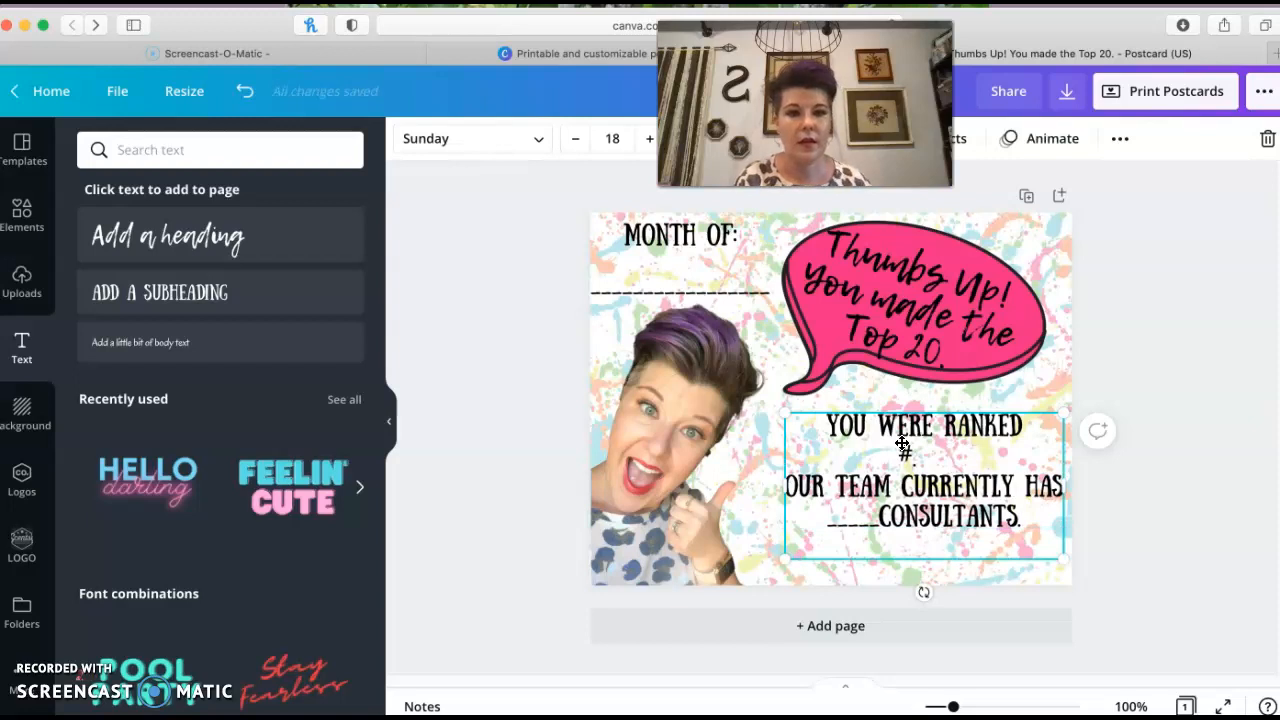
Select all the ranking text and increase its line spacing to 2.02
{"action": "left_click_drag", "start_coordinate": [829, 420], "coordinate": [1040, 502]}
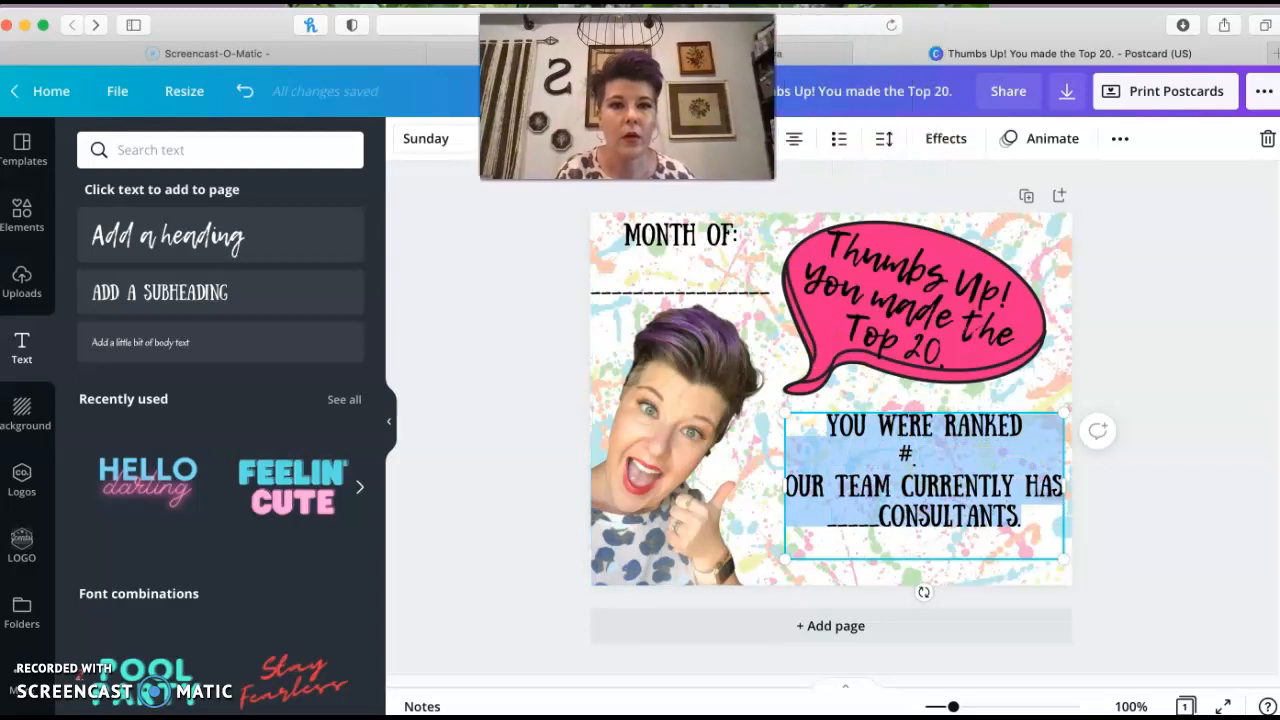
{"action": "left_click", "coordinate": [886, 140]}
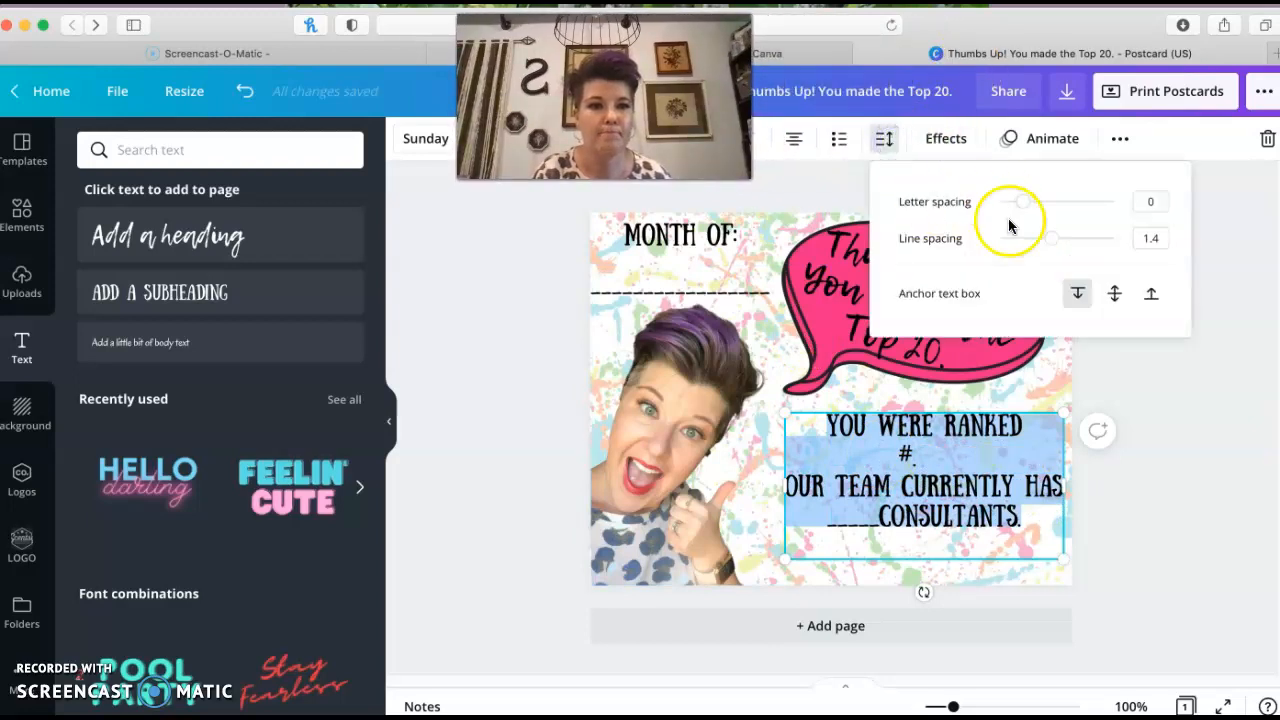
{"action": "left_click_drag", "start_coordinate": [1055, 245], "coordinate": [1088, 245]}
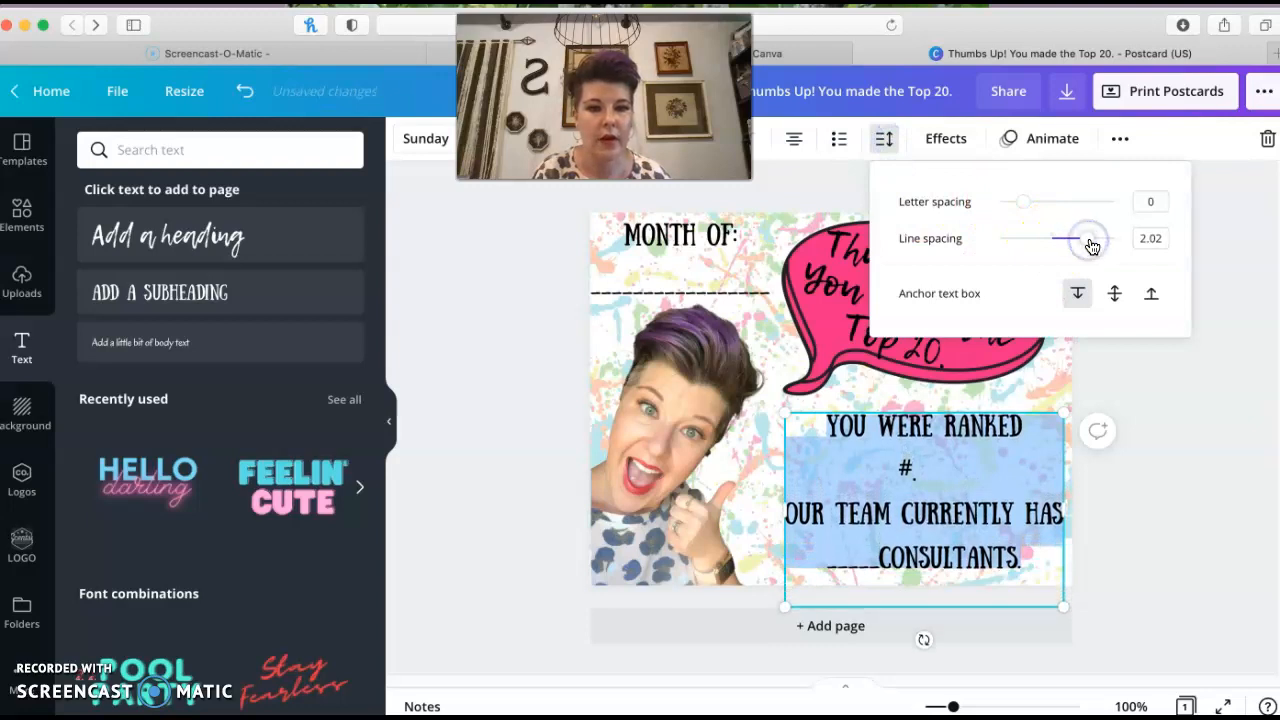
{"action": "left_click", "coordinate": [926, 473]}
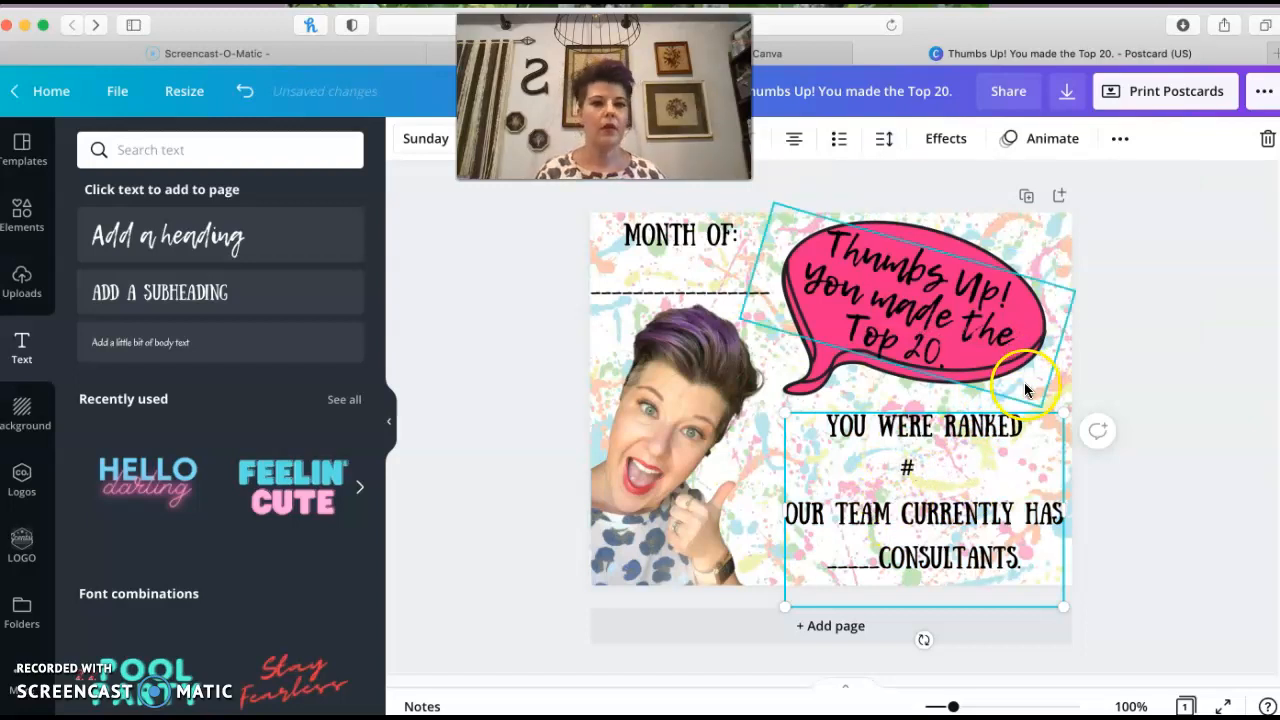
{"action": "left_click", "coordinate": [1040, 239]}
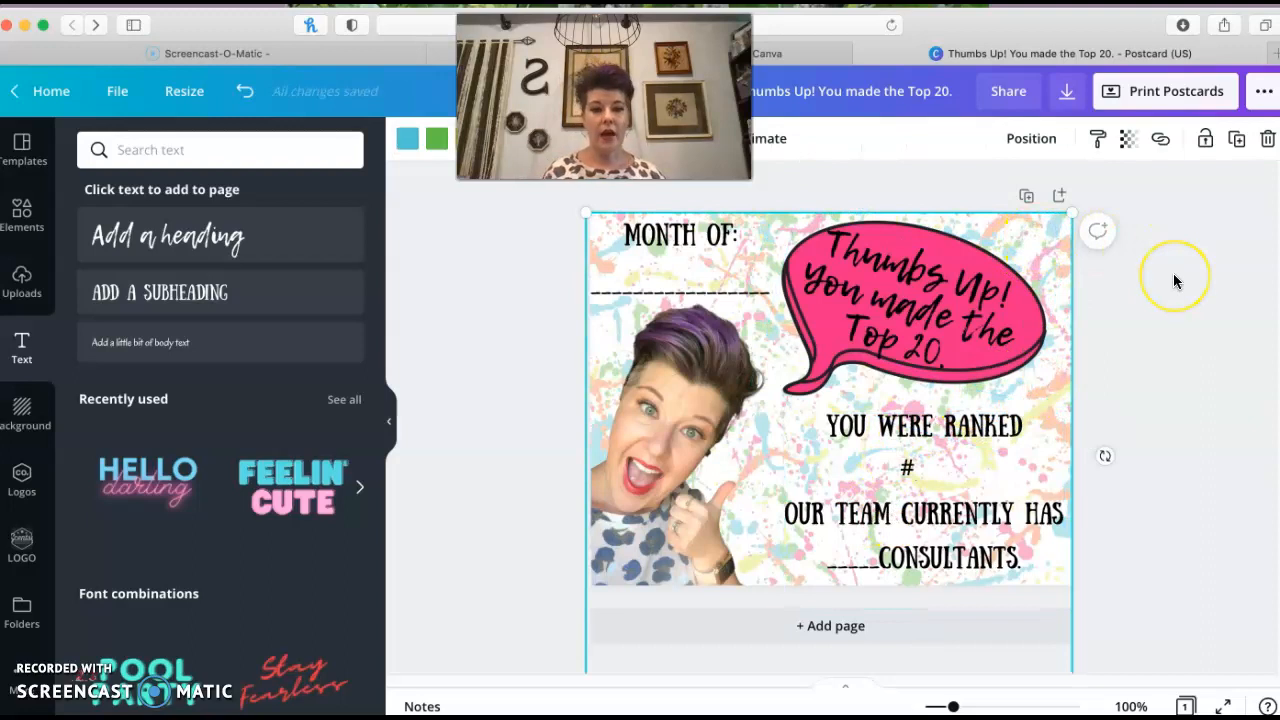
Look through the available download file types for the postcard
{"action": "left_click", "coordinate": [1068, 92]}
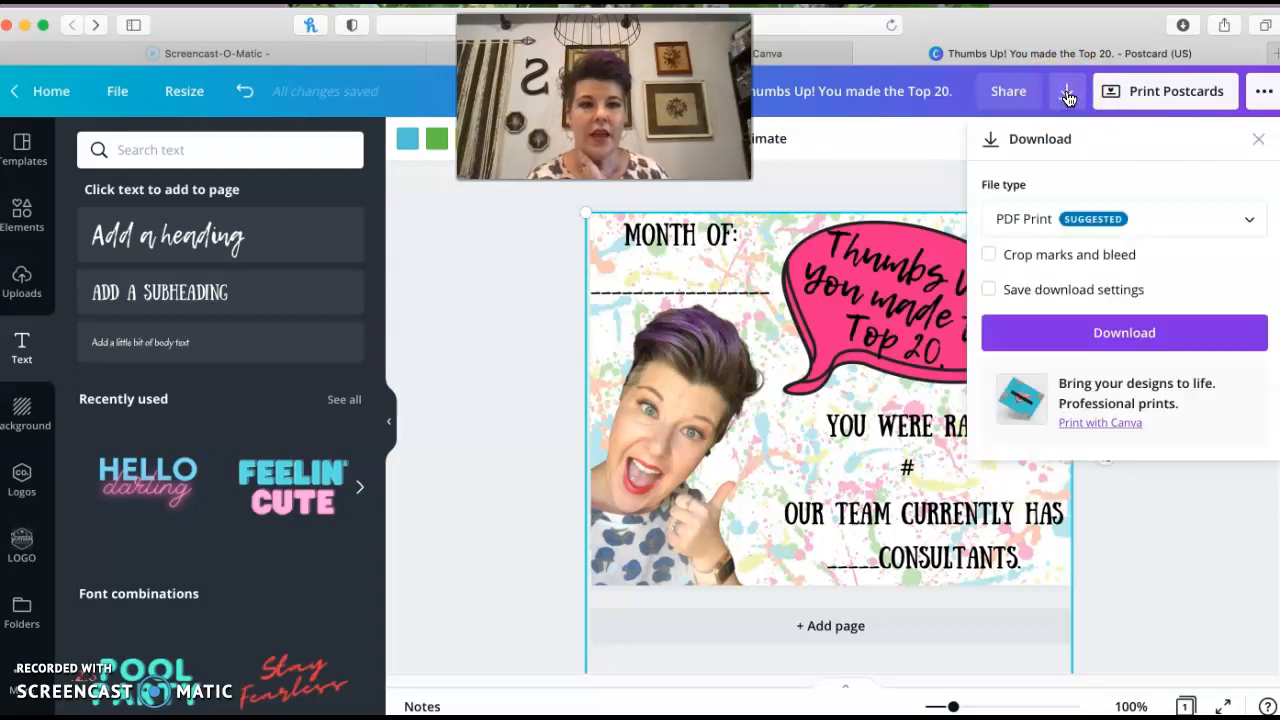
{"action": "left_click", "coordinate": [1245, 220]}
{"action": "scroll", "coordinate": [1035, 95], "scroll_direction": "up", "scroll_amount": 1}
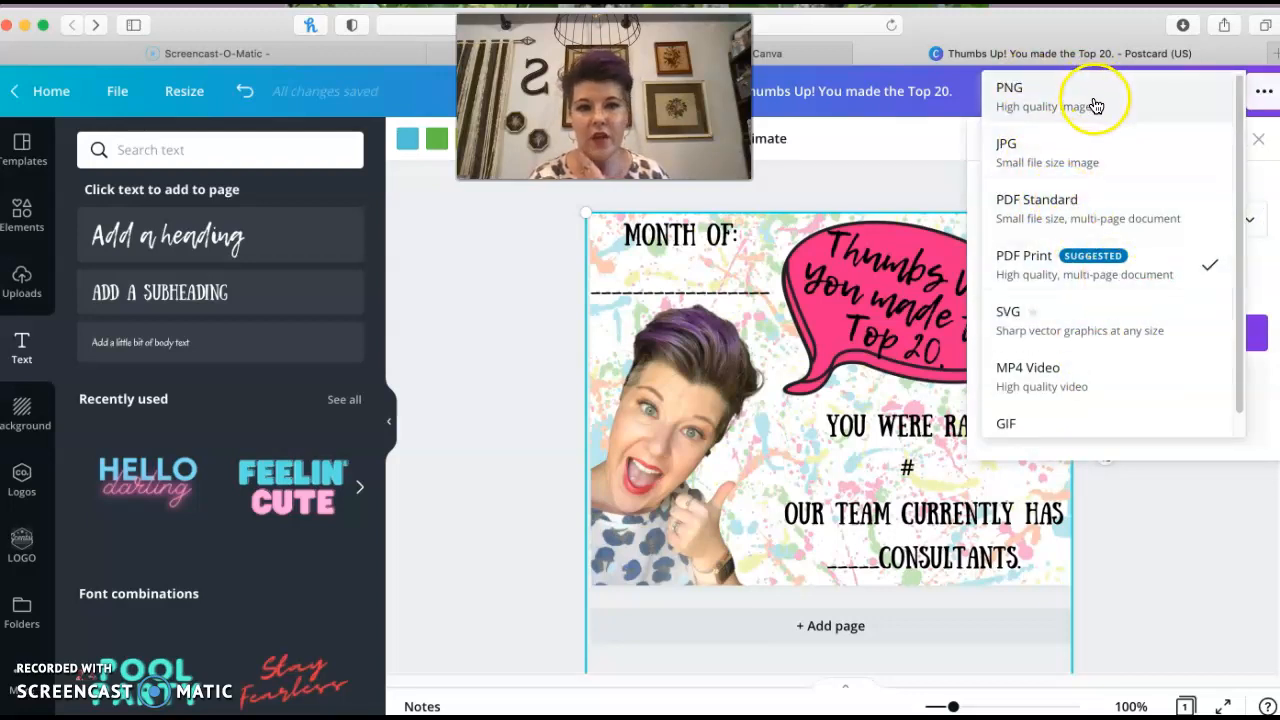
{"action": "scroll", "coordinate": [1150, 400], "scroll_direction": "down", "scroll_amount": 1}
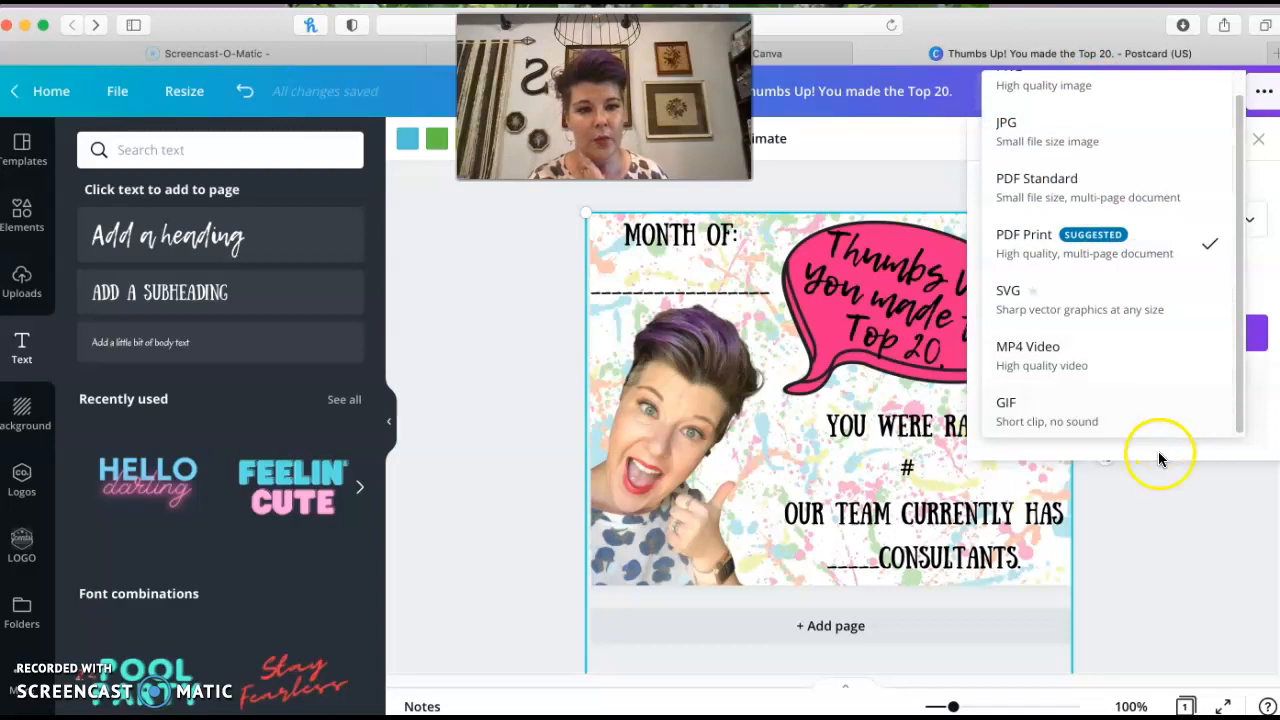
{"action": "left_click", "coordinate": [1186, 520]}
Rename the design as ThumbsUp and open the download options
{"action": "left_click", "coordinate": [860, 91]}
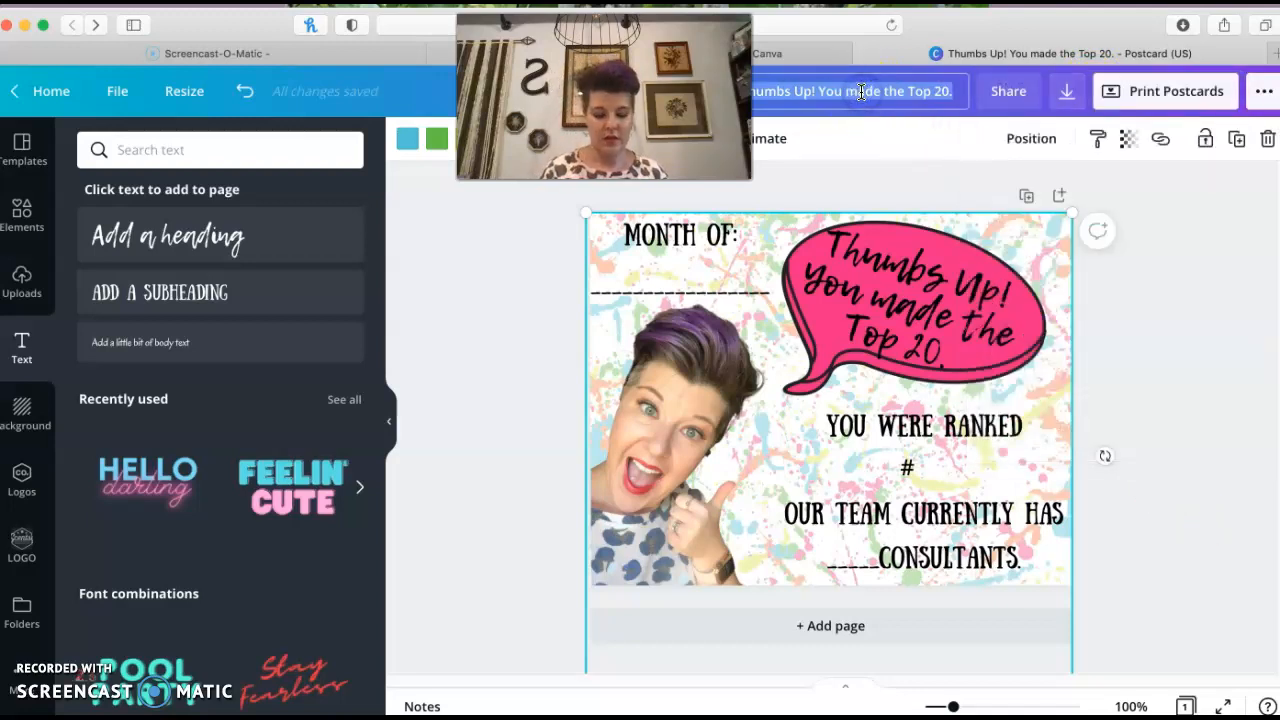
{"action": "type", "text": "ThumbsUp"}
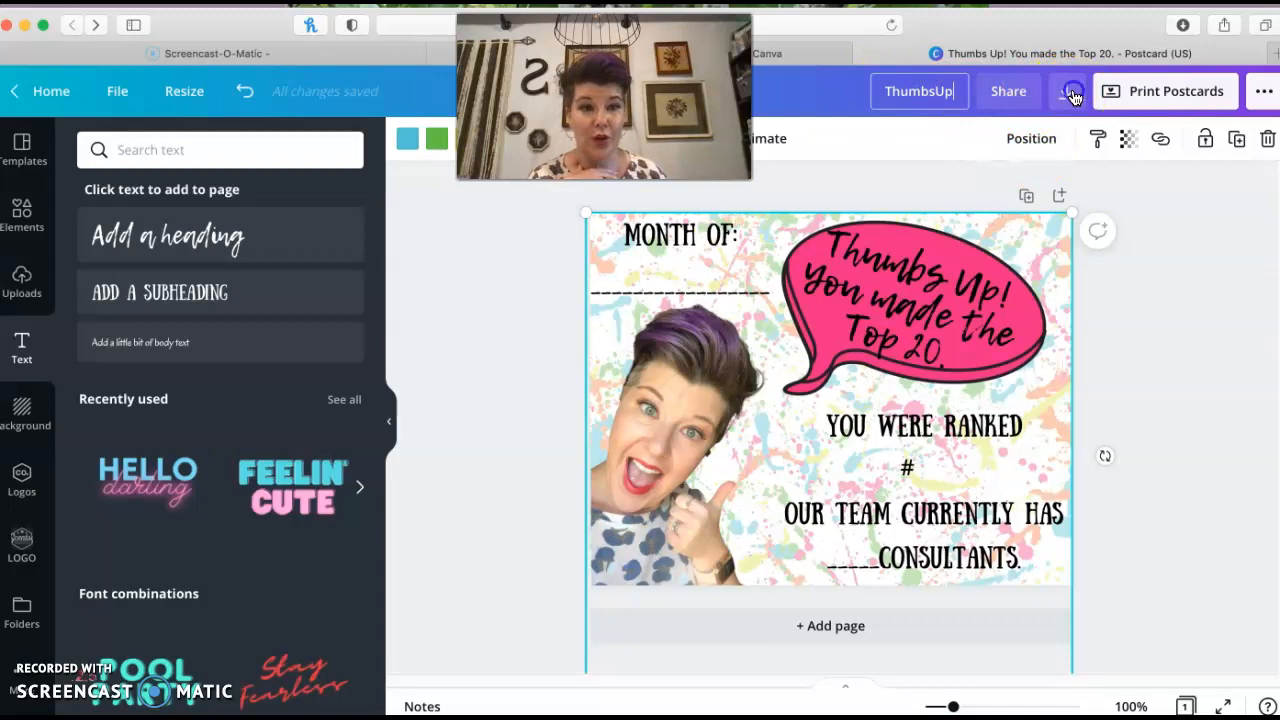
{"action": "left_click", "coordinate": [1062, 92]}
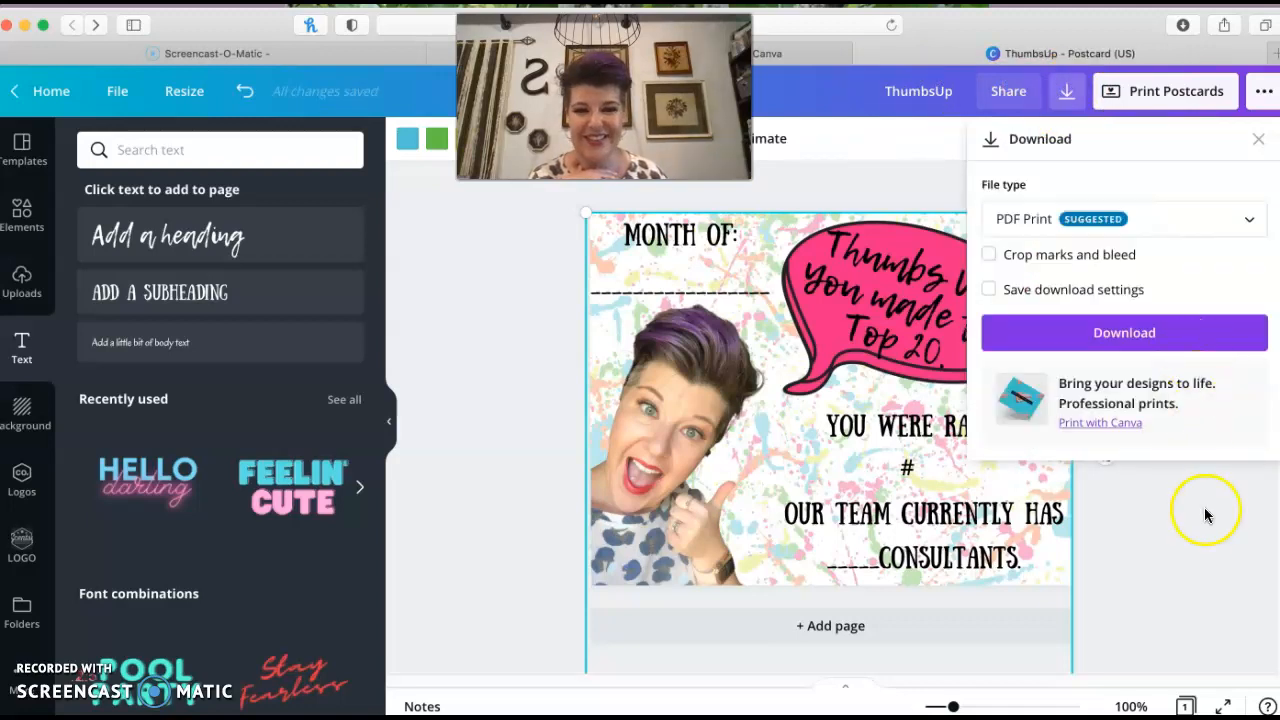